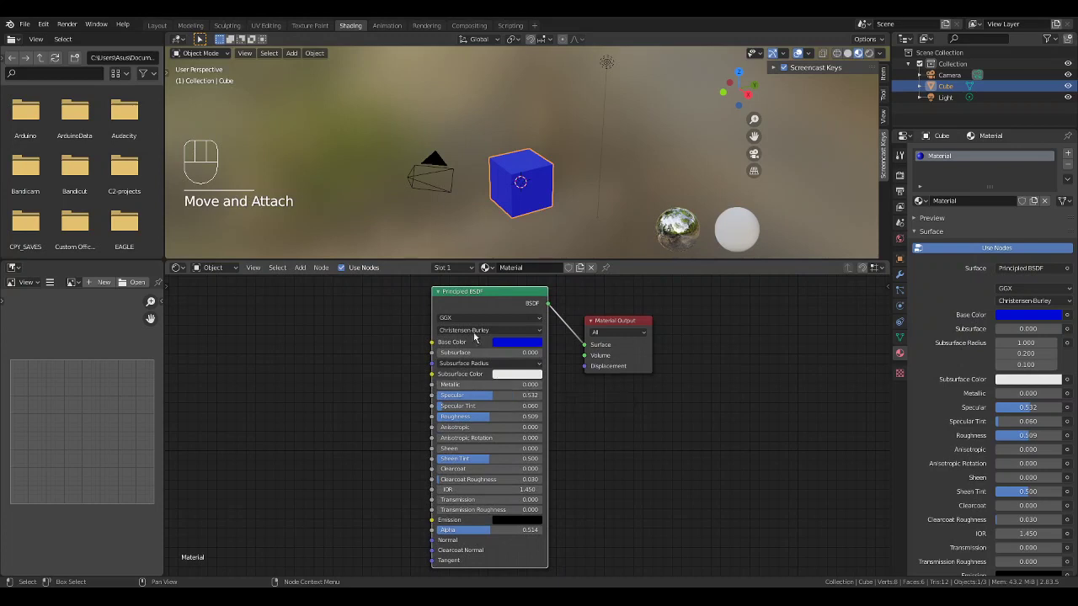
Step: Shift the Principled BSDF node slightly away from the Material Output node and box-select around its input sockets
left_click_drag(486, 292, 481, 294)
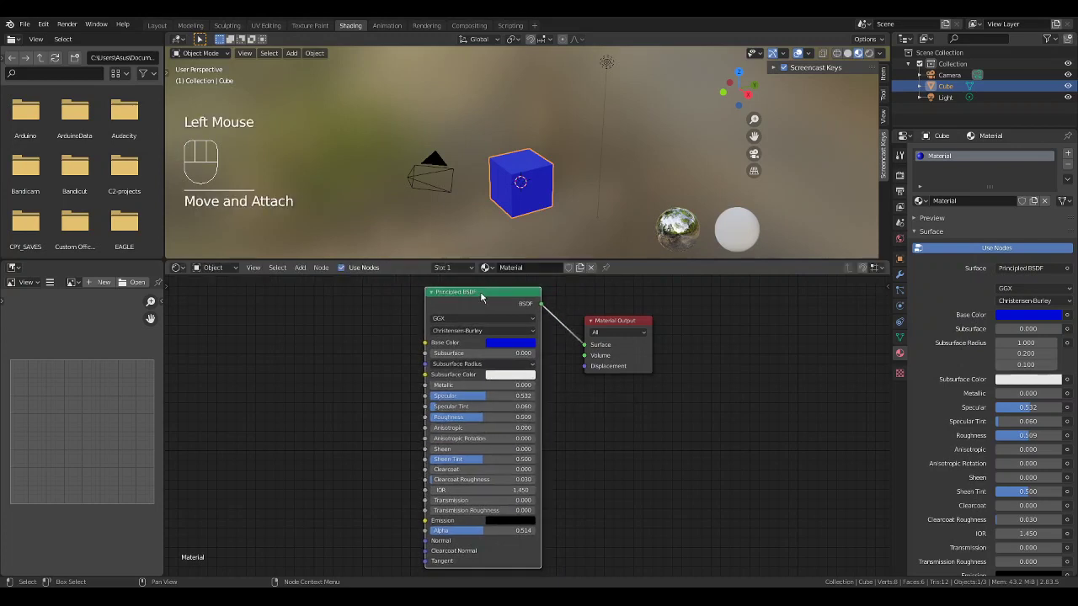
left_click_drag(401, 331, 436, 576)
left_click_drag(566, 291, 529, 347)
left_click(612, 464)
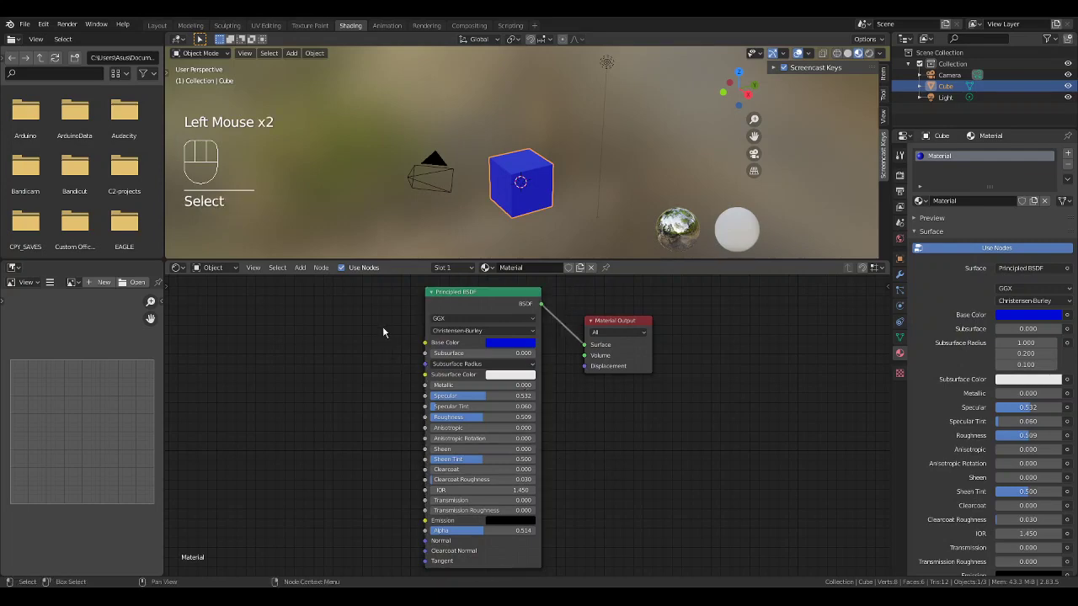
left_click_drag(389, 327, 440, 578)
Step: Examine the upper inputs of the Principled BSDF node and open its Subsurface value for editing
scroll(429, 380, "up", 7)
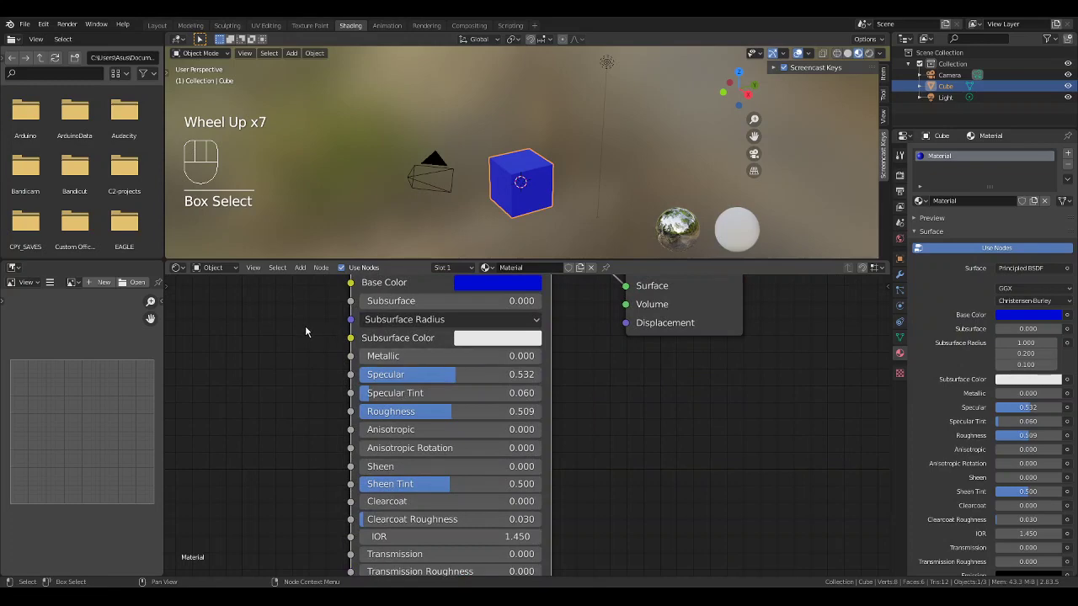
middle_click_drag(305, 325, 319, 350)
scroll(323, 343, "up", 3)
middle_click_drag(271, 322, 337, 357)
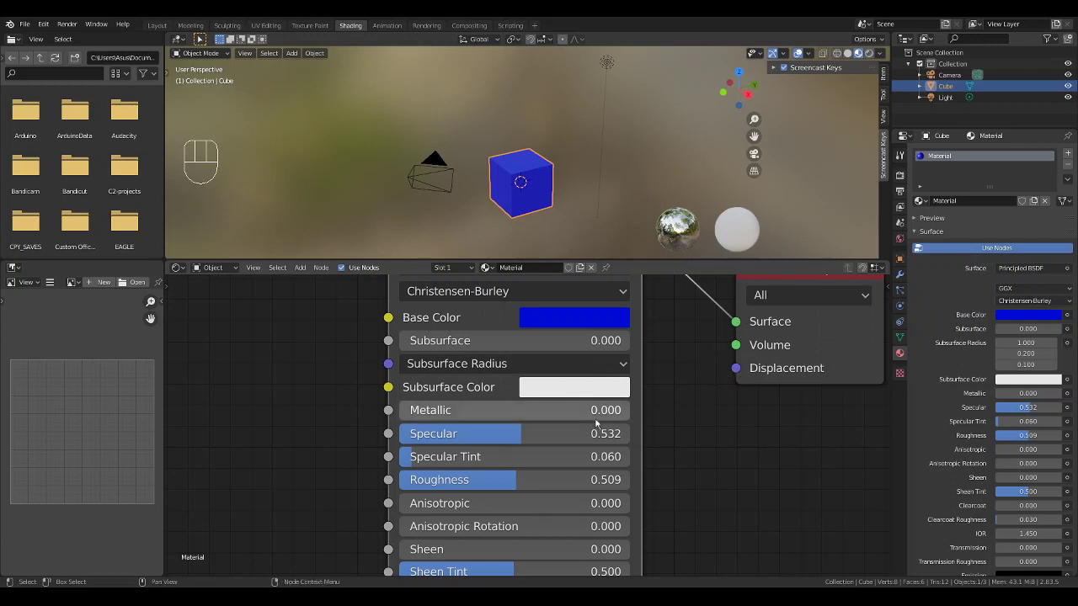
key("ctrl+shift+z")
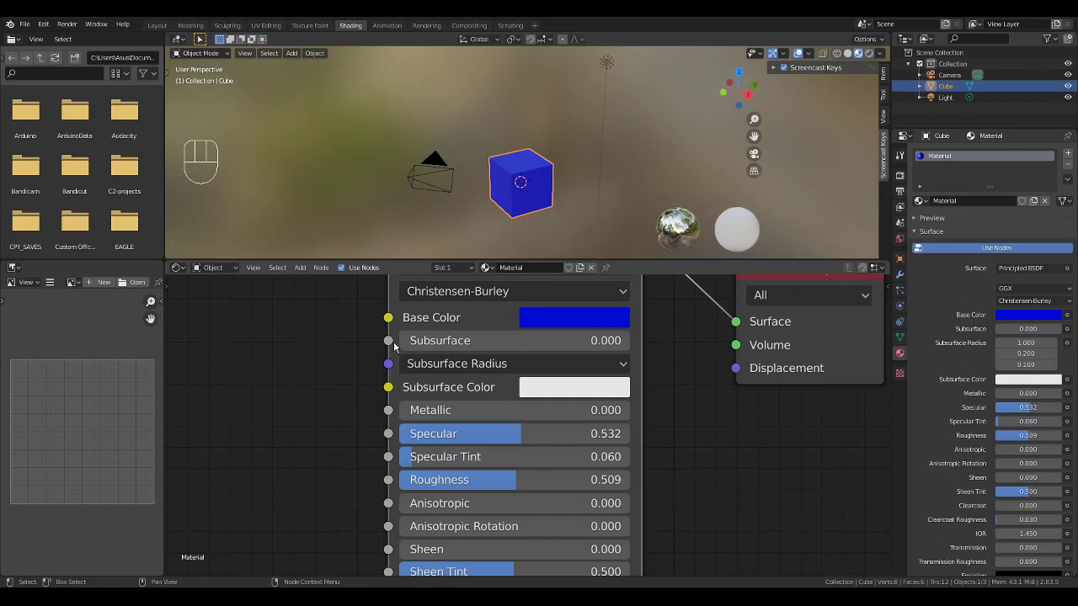
left_click(614, 343)
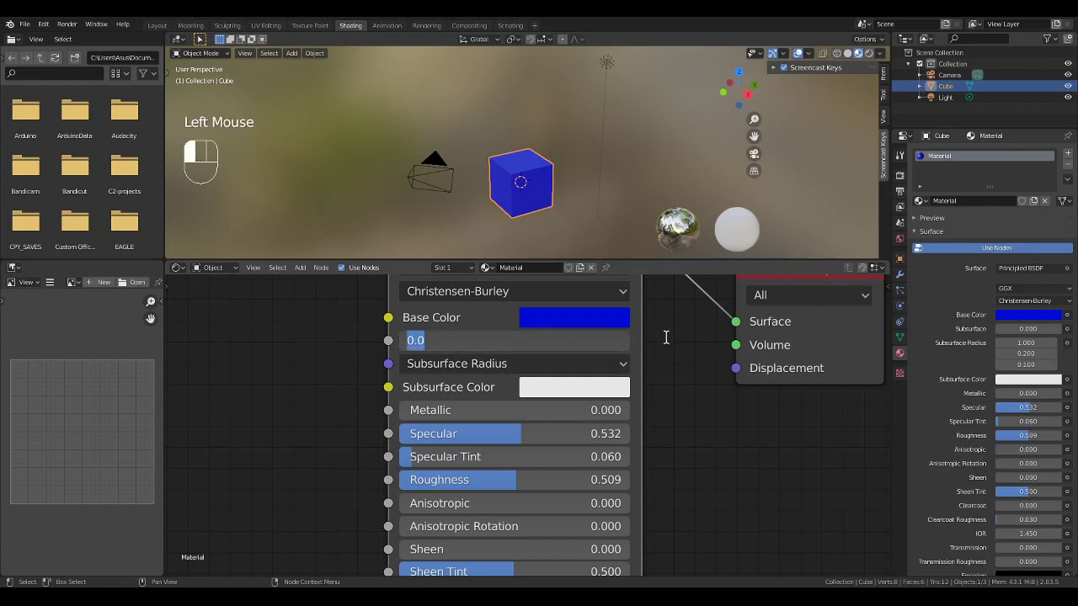
left_click(422, 343)
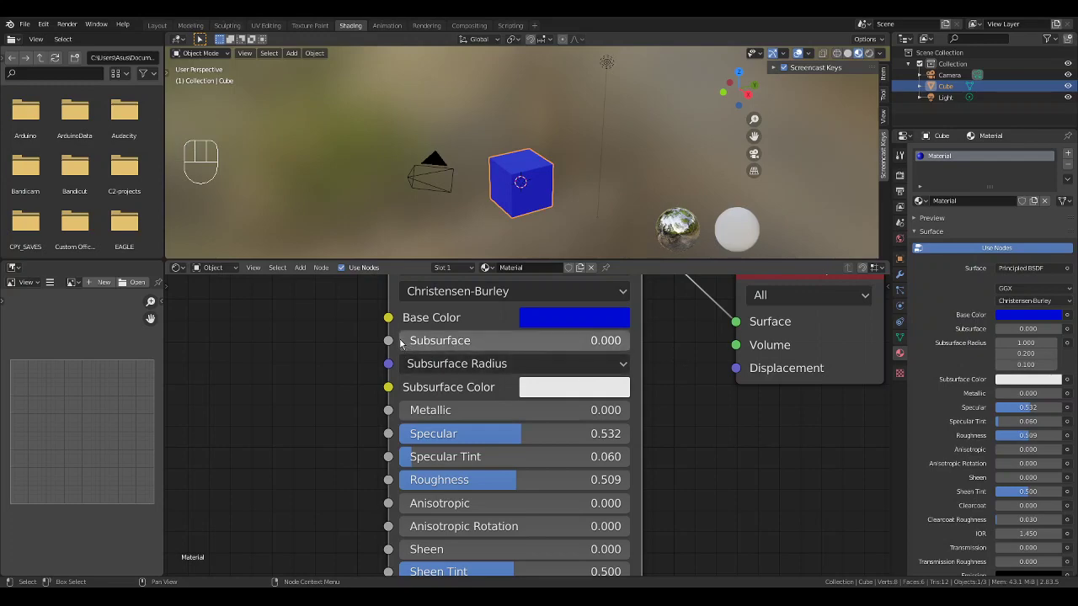
Step: Set the Principled BSDF node's Subsurface value to 0.010
scroll(425, 344, "down", 2)
scroll(426, 343, "up", 3)
scroll(427, 329, "up", 1)
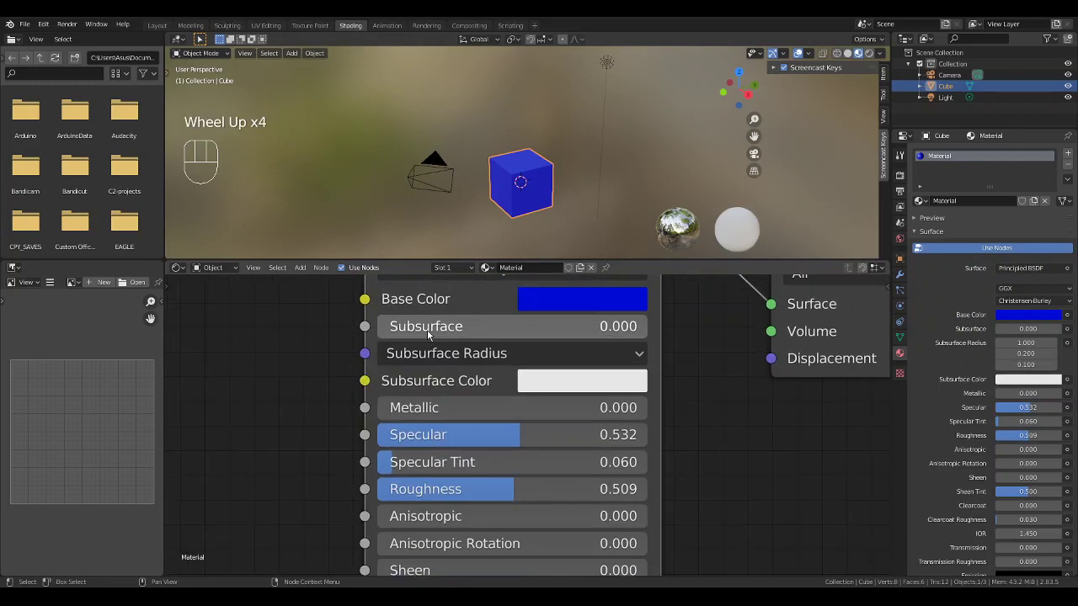
scroll(427, 328, "down", 2, "ctrl")
scroll(427, 328, "up", 4, "ctrl")
scroll(430, 330, "up", 20, "ctrl")
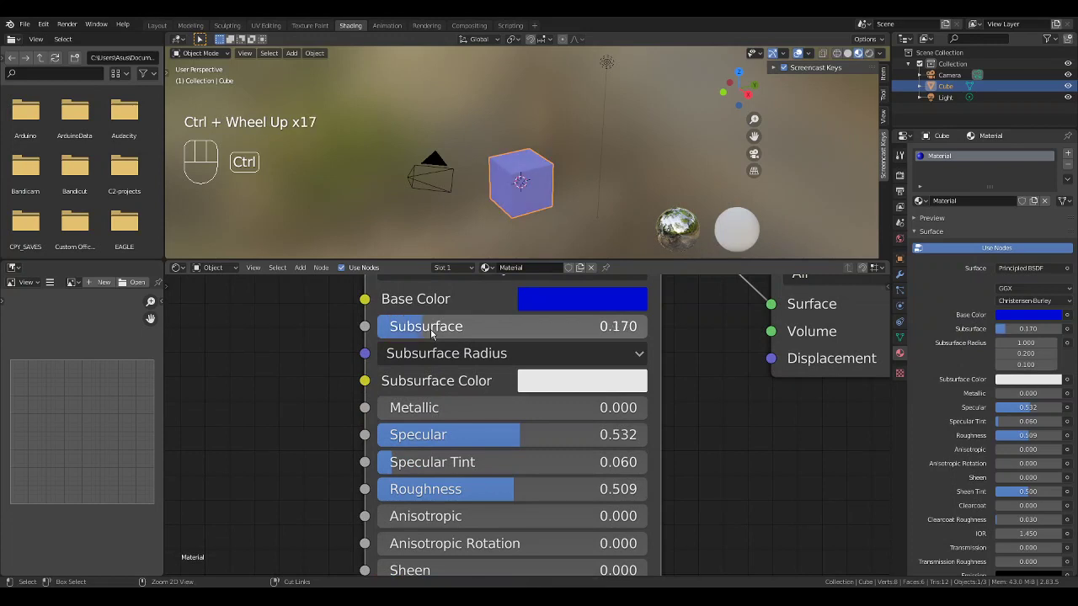
scroll(435, 333, "down", 13, "ctrl")
scroll(435, 333, "down", 19, "ctrl")
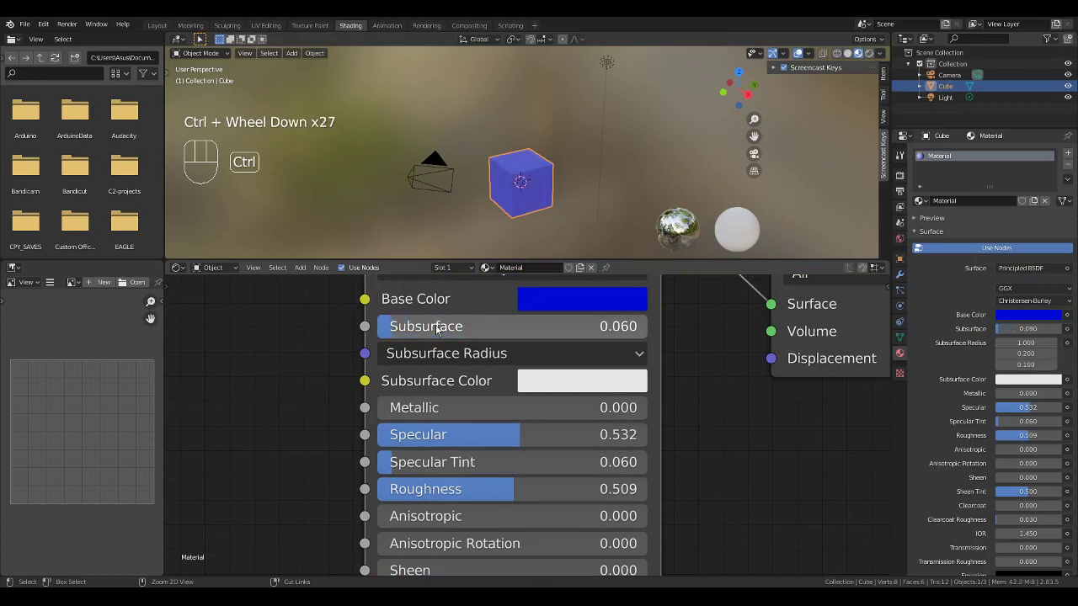
scroll(436, 331, "up", 1, "ctrl")
scroll(437, 330, "down", 14, "ctrl")
scroll(436, 327, "down", 2)
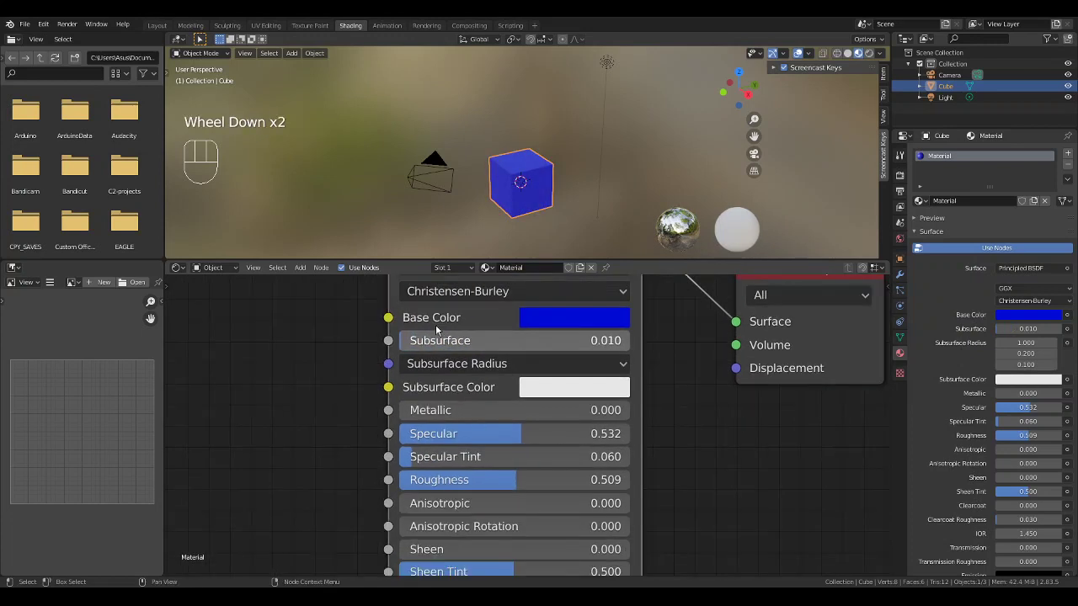
Step: Examine the Principled BSDF inputs down to Tangent, then the Base Color input and its socket
scroll(436, 325, "up", 3)
scroll(481, 433, "down", 6)
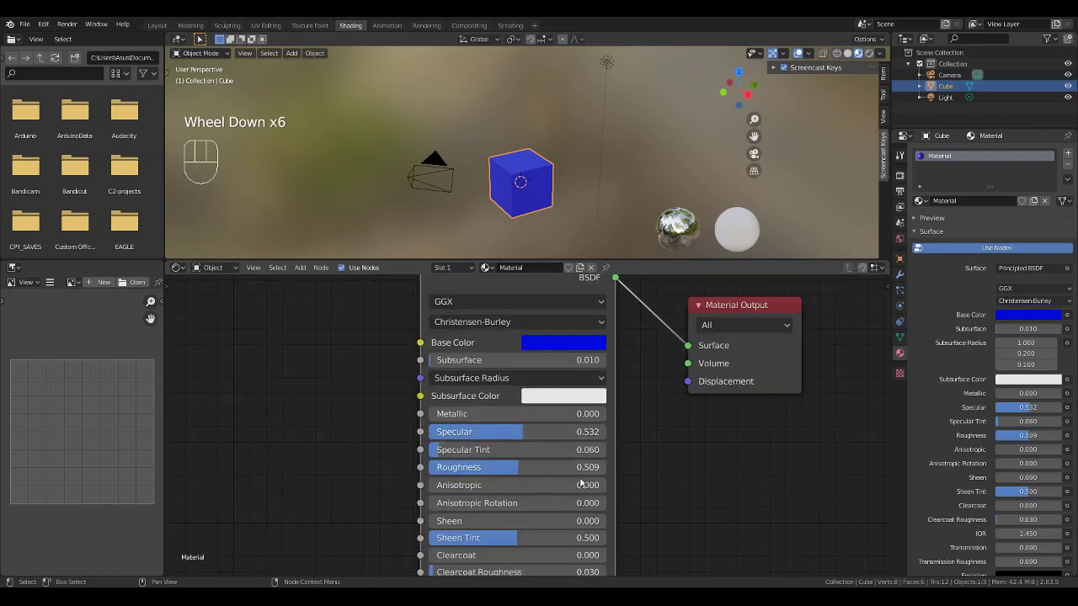
middle_click_drag(627, 493, 620, 345)
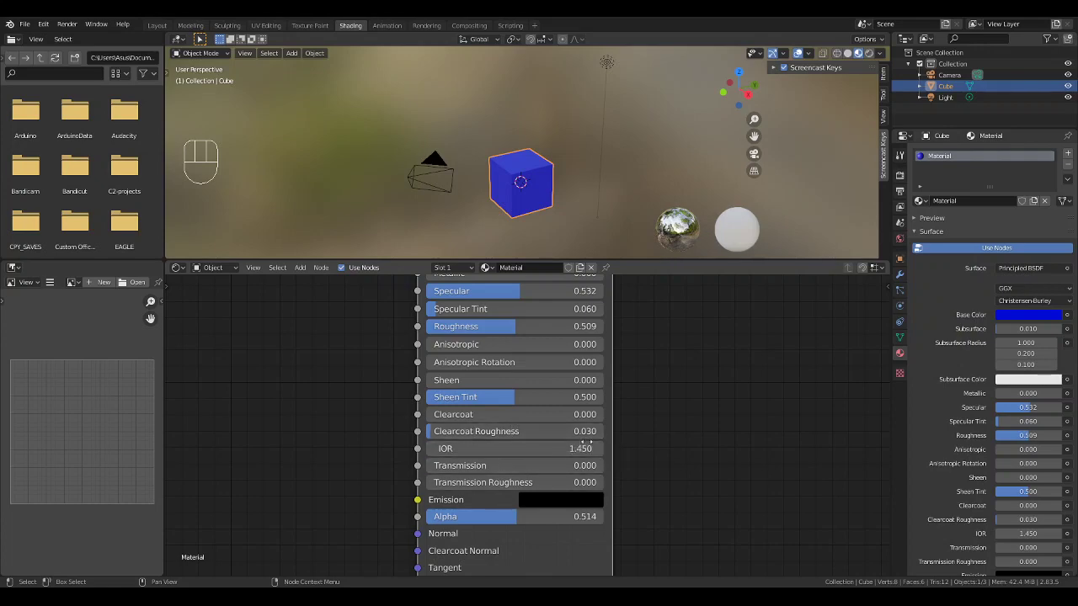
scroll(649, 443, "up", 3)
scroll(588, 436, "down", 5)
middle_click_drag(472, 301, 456, 459)
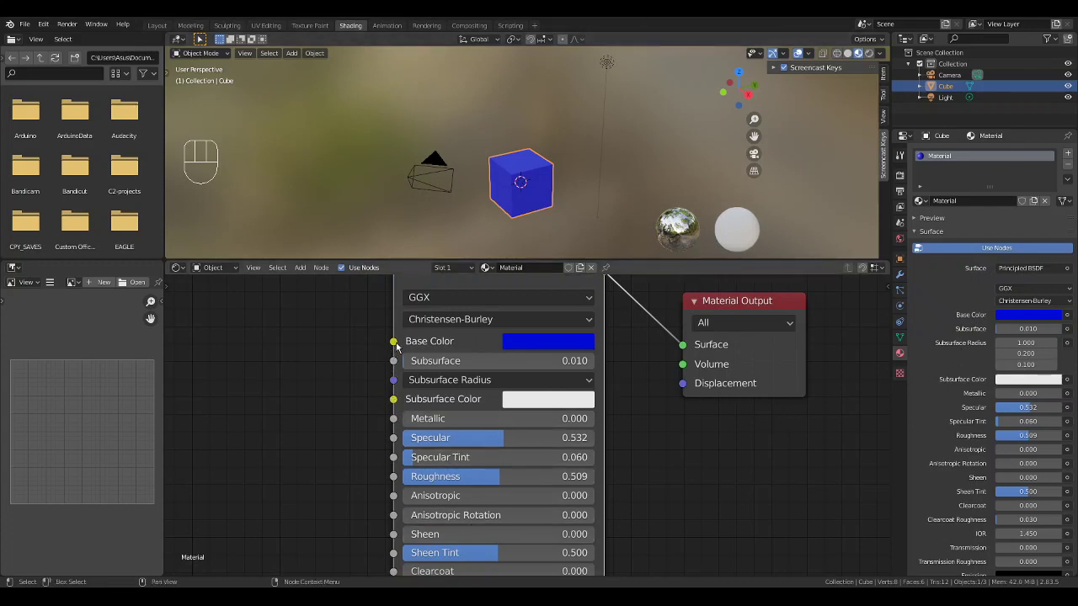
key("ctrl")
key("ctrl")
key("ctrl+shift+z")
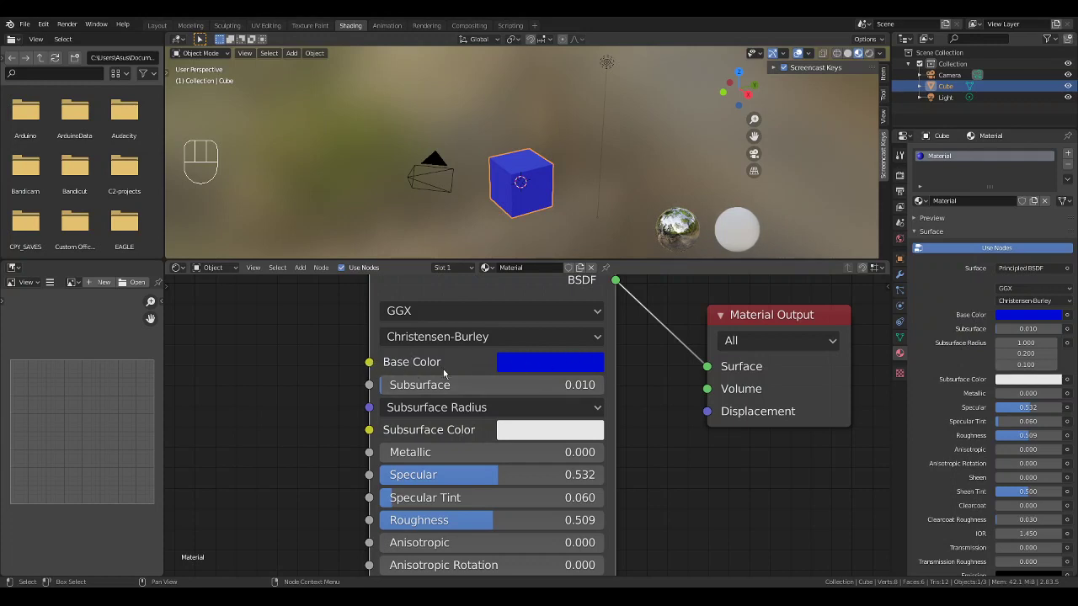
Step: Check the Base Color and Subsurface Color swatches and examine the BSDF link to the Material Output's Surface socket
left_click(543, 368)
left_click(545, 434)
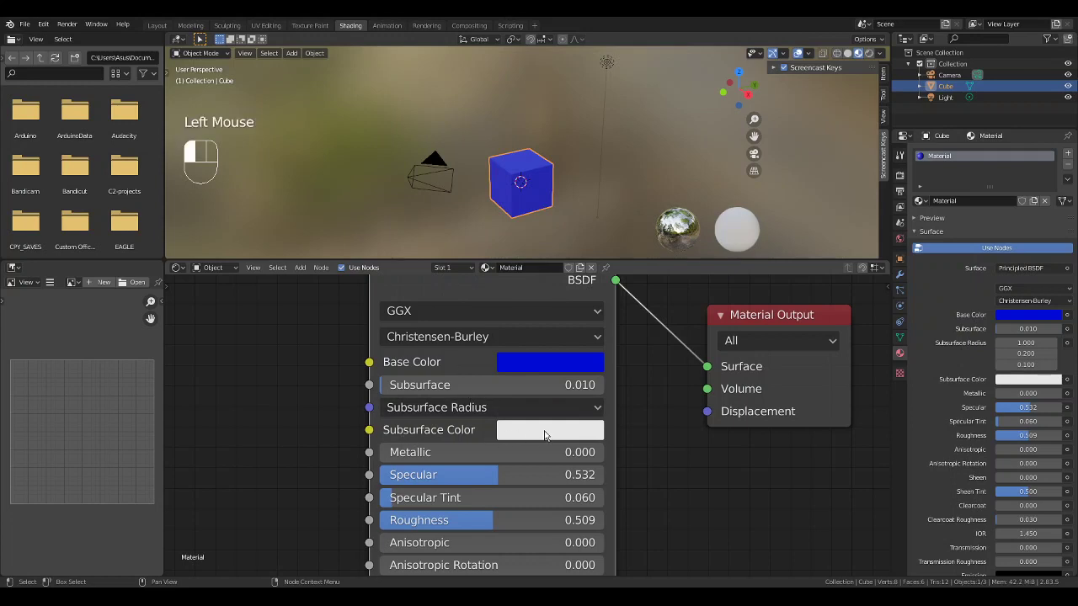
left_click(334, 335)
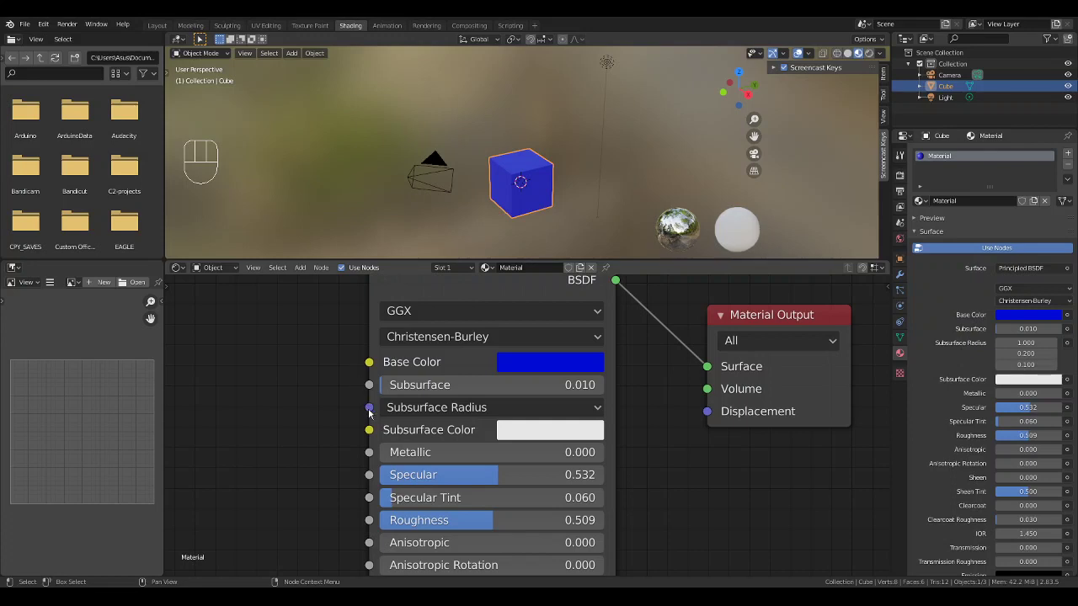
key("ctrl+shift+z")
key("ctrl+shift+z")
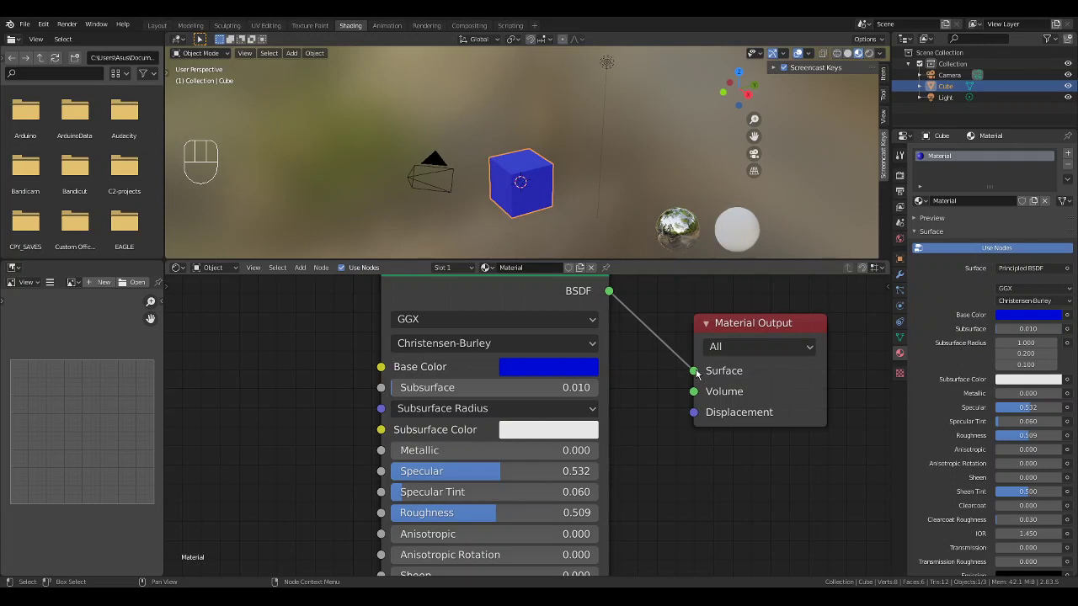
key("ctrl+shift+z")
scroll(609, 403, "down", 5)
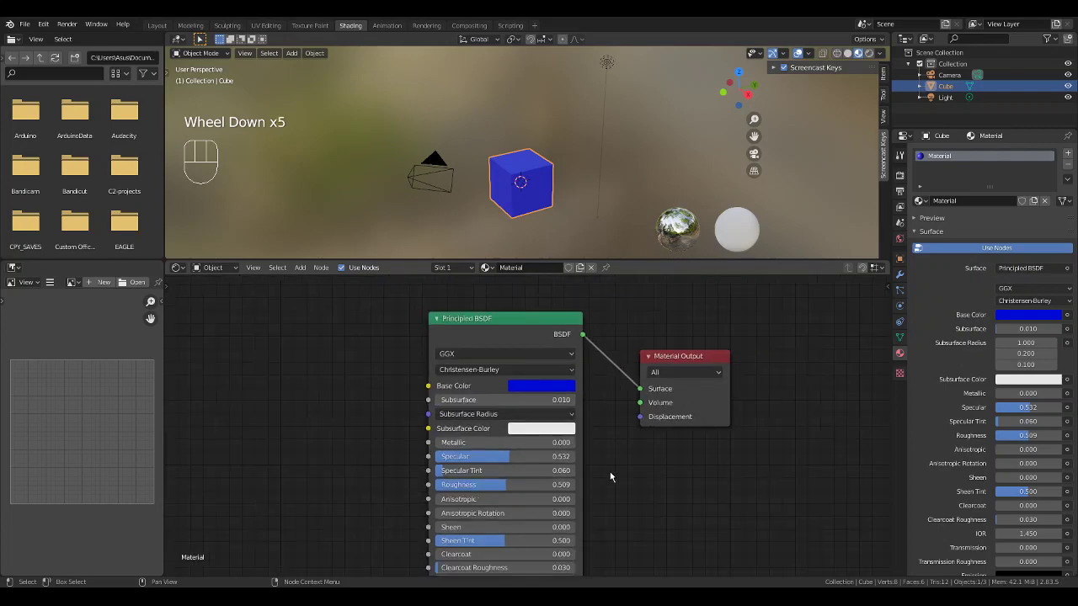
middle_click_drag(609, 474, 608, 438)
scroll(616, 441, "down", 2)
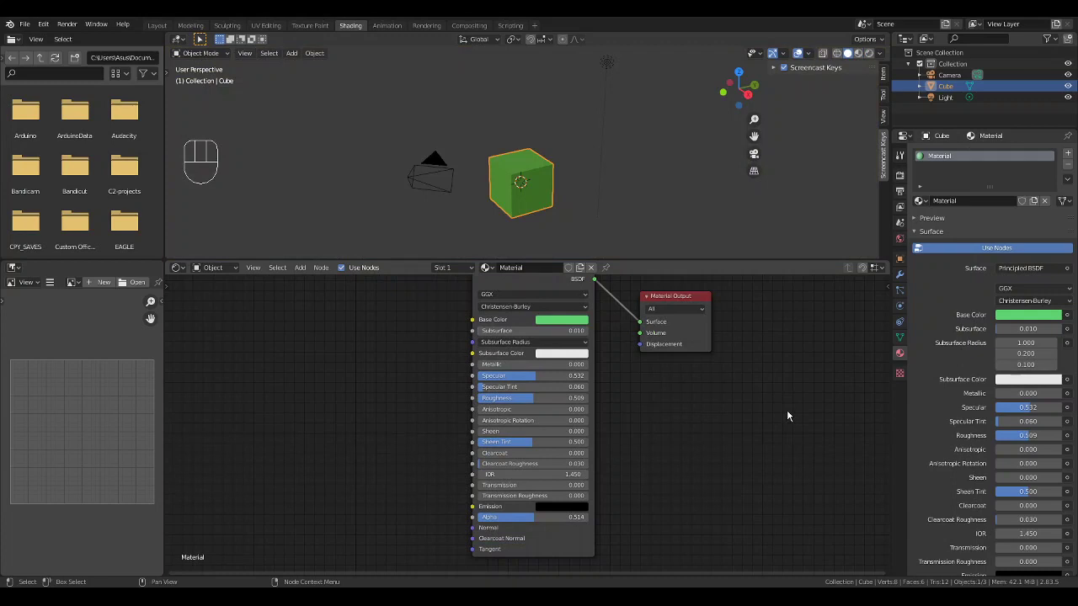
Step: Show the viewport in material preview, switch to the Layout workspace and deselect the cube
key("ctrl+shift+z")
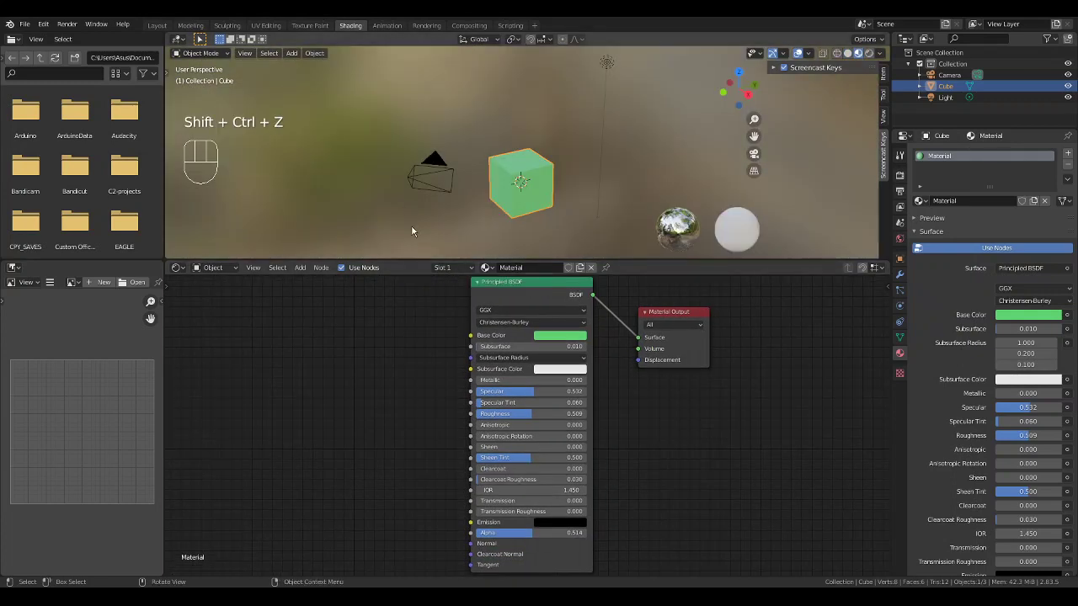
left_click(191, 26)
left_click(157, 26)
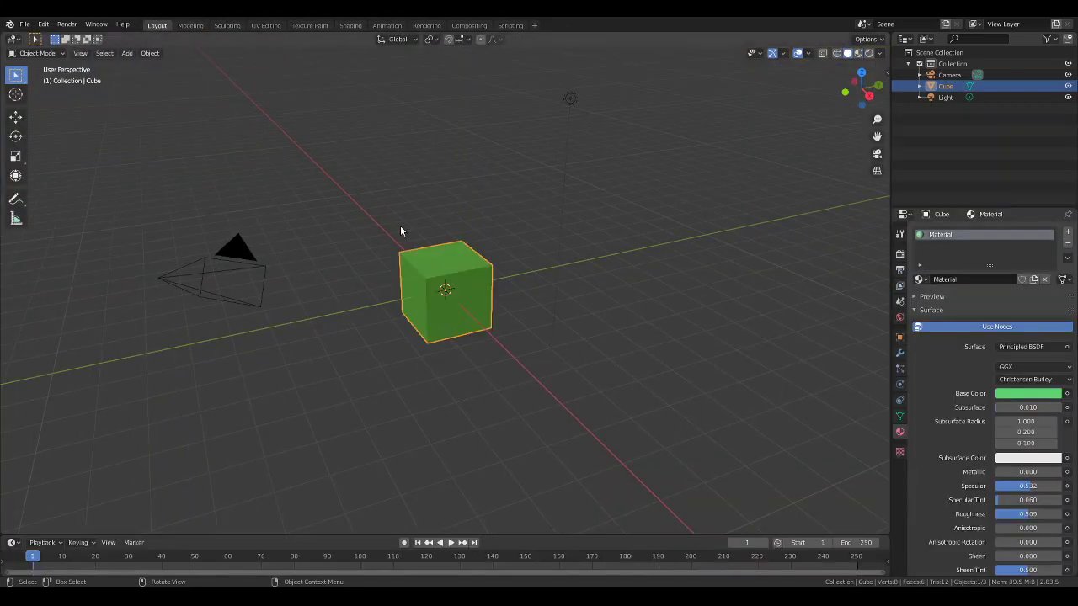
left_click(395, 352)
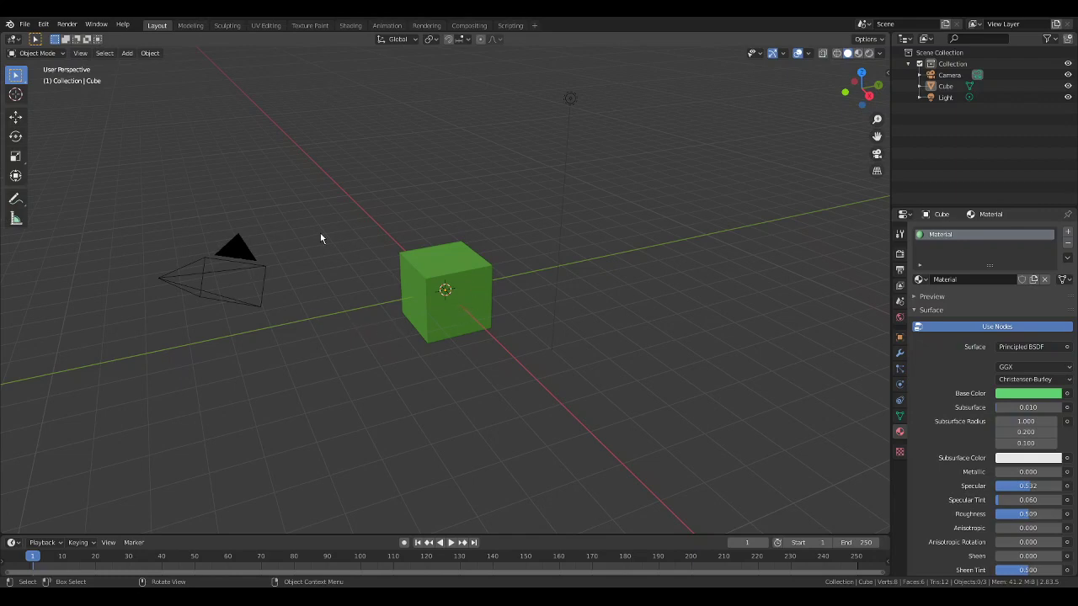
Step: Turn on the Screencast Keys overlay for the 3D viewport and collapse its settings
key("shift+a")
mouse_move(321, 237)
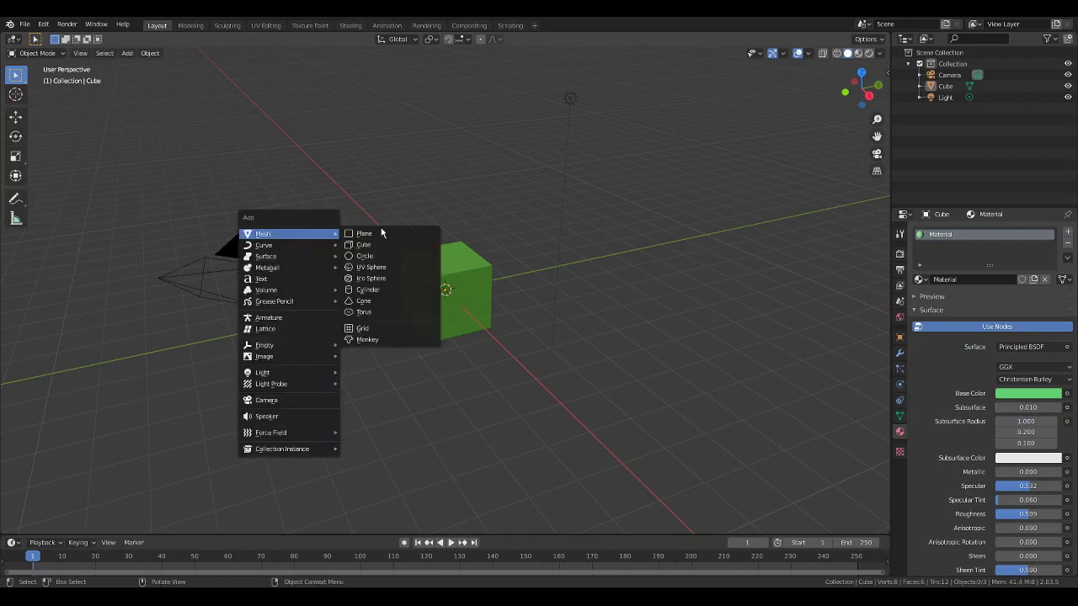
left_click(886, 78)
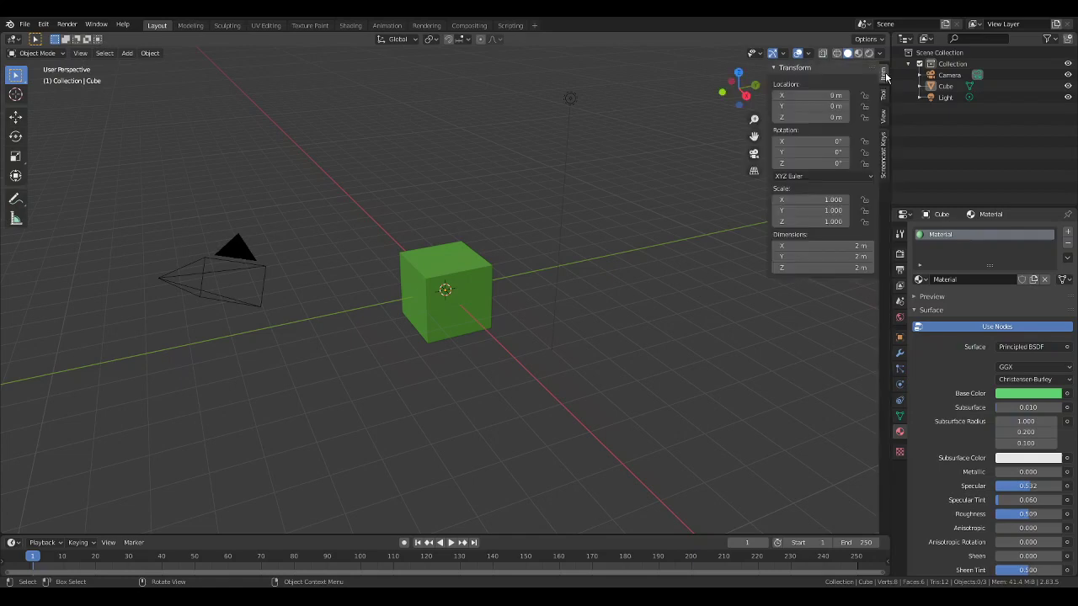
left_click(884, 160)
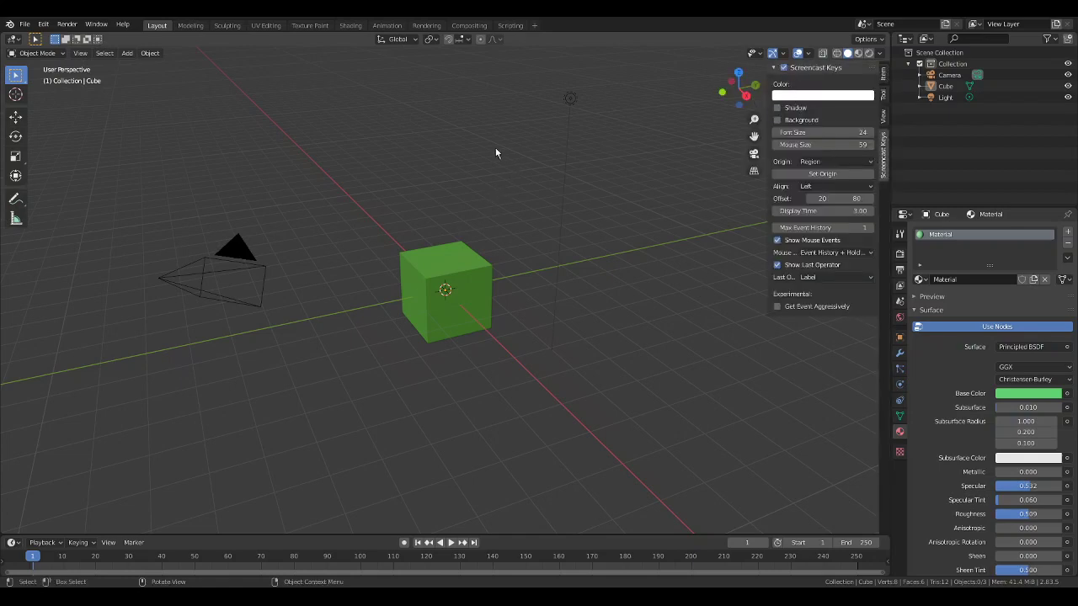
left_click(785, 68)
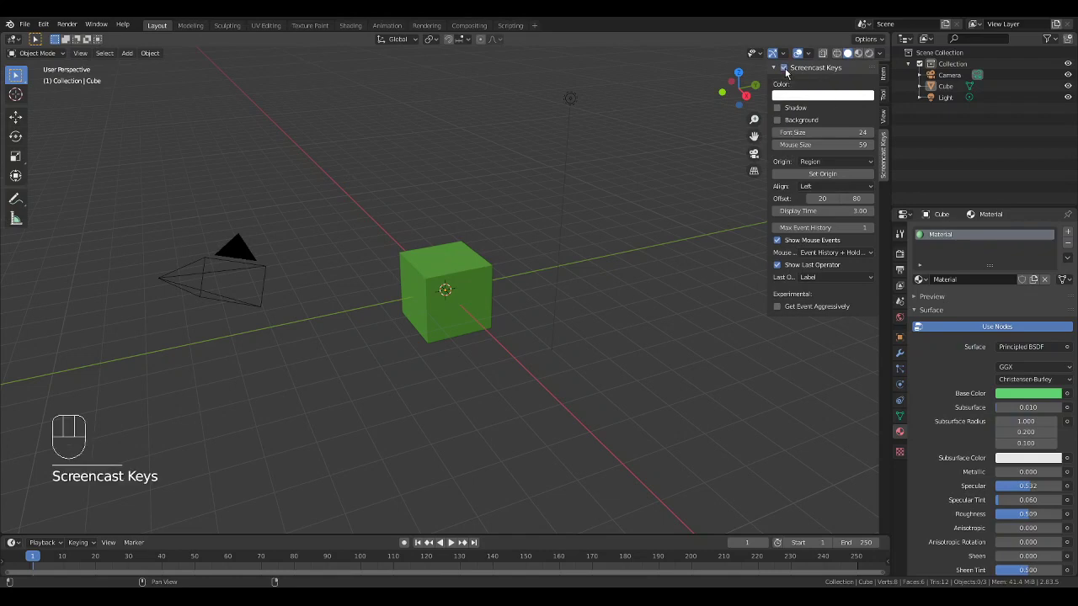
left_click(375, 198)
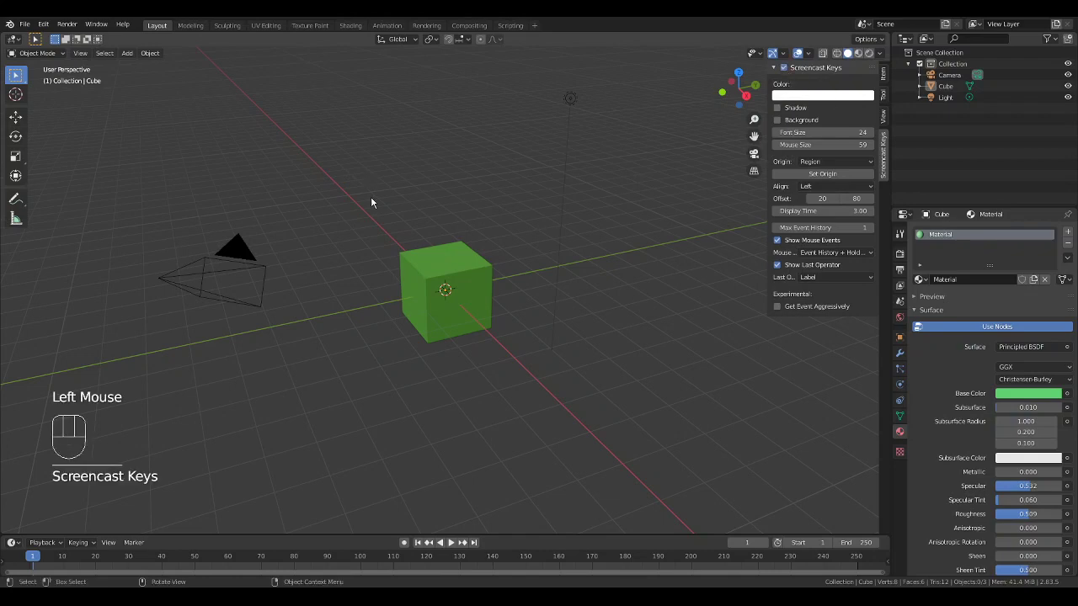
left_click(770, 68)
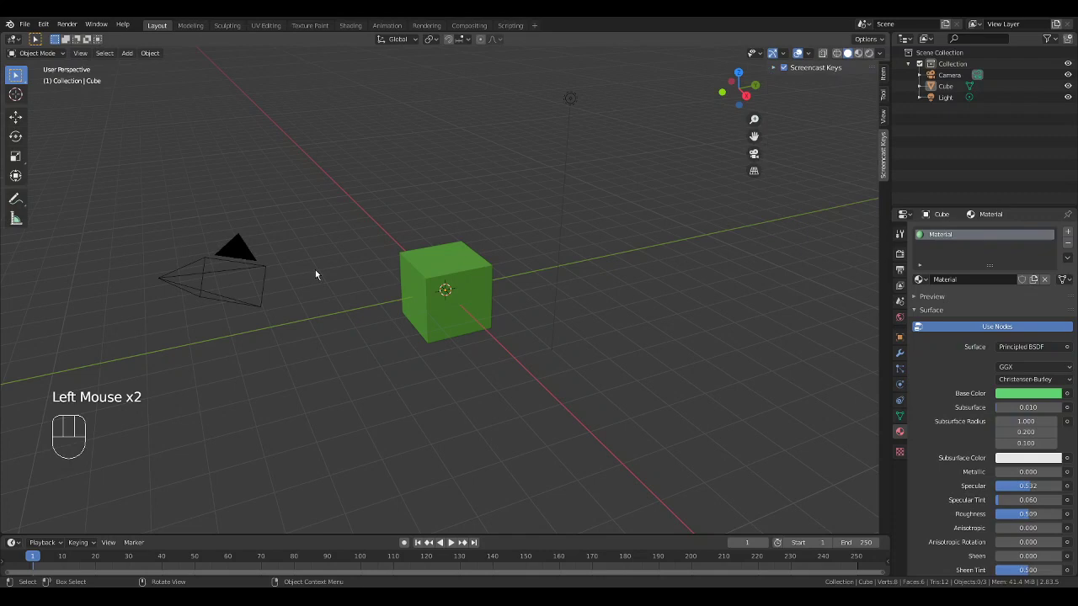
Step: Add a plane mesh at the cube's centre and scale it up into a large floor
key("shift+a")
mouse_move(318, 270)
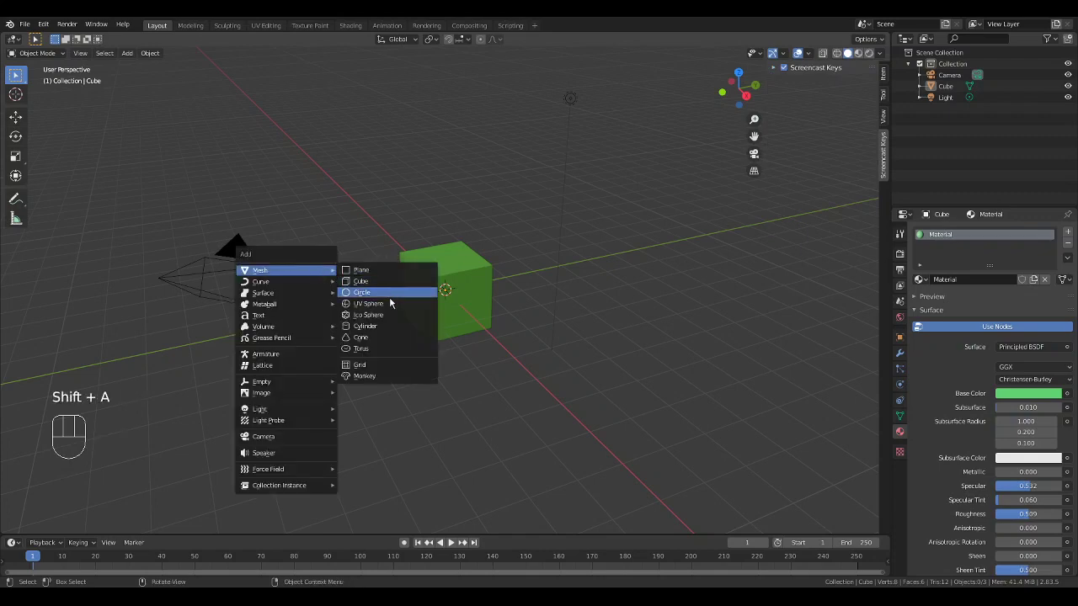
left_click(394, 269)
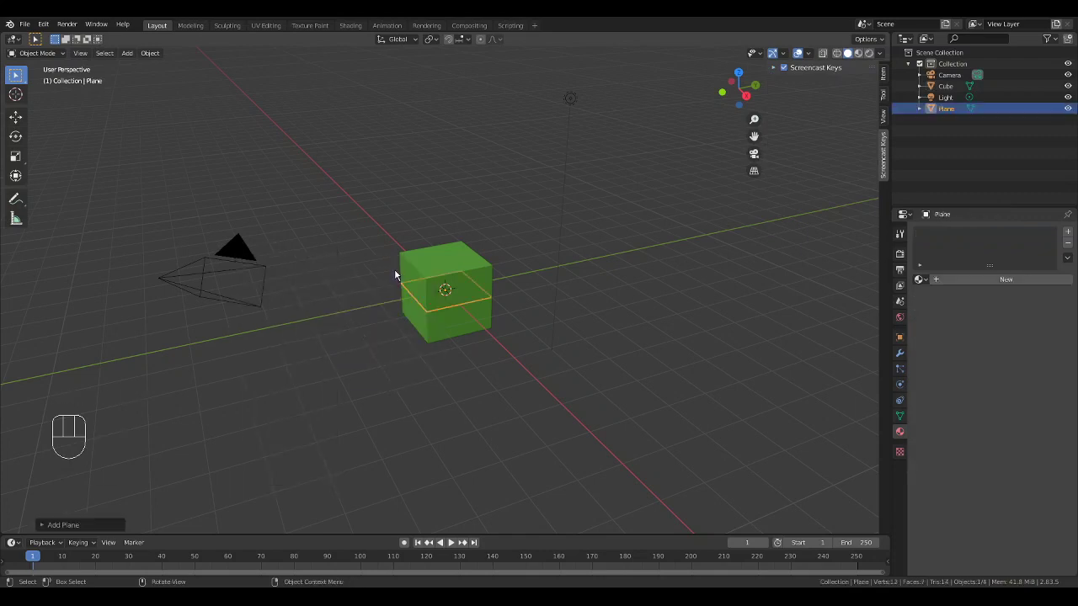
key("s")
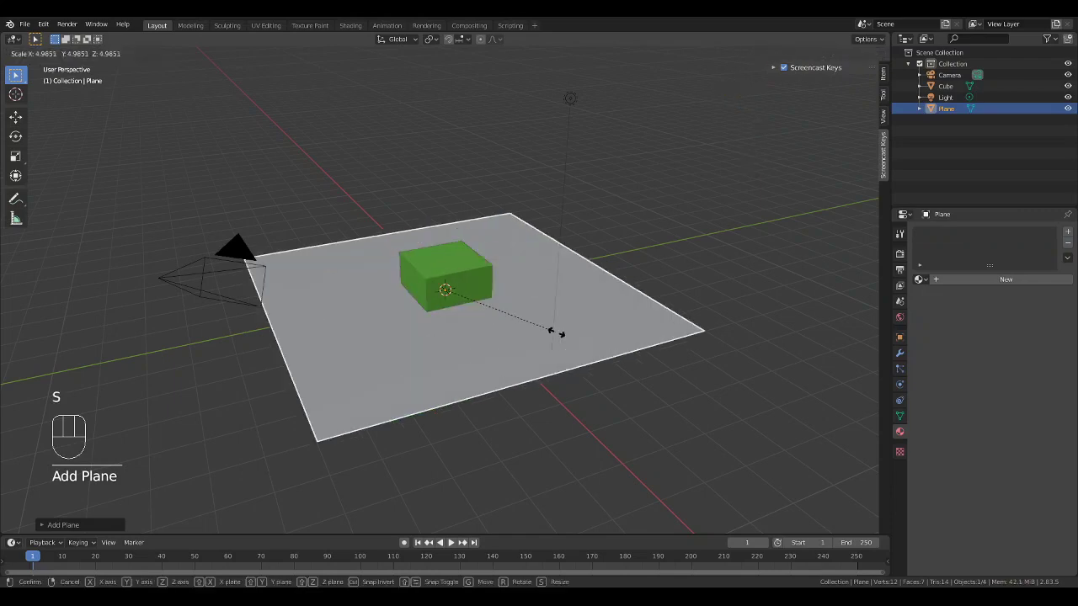
left_click(628, 376)
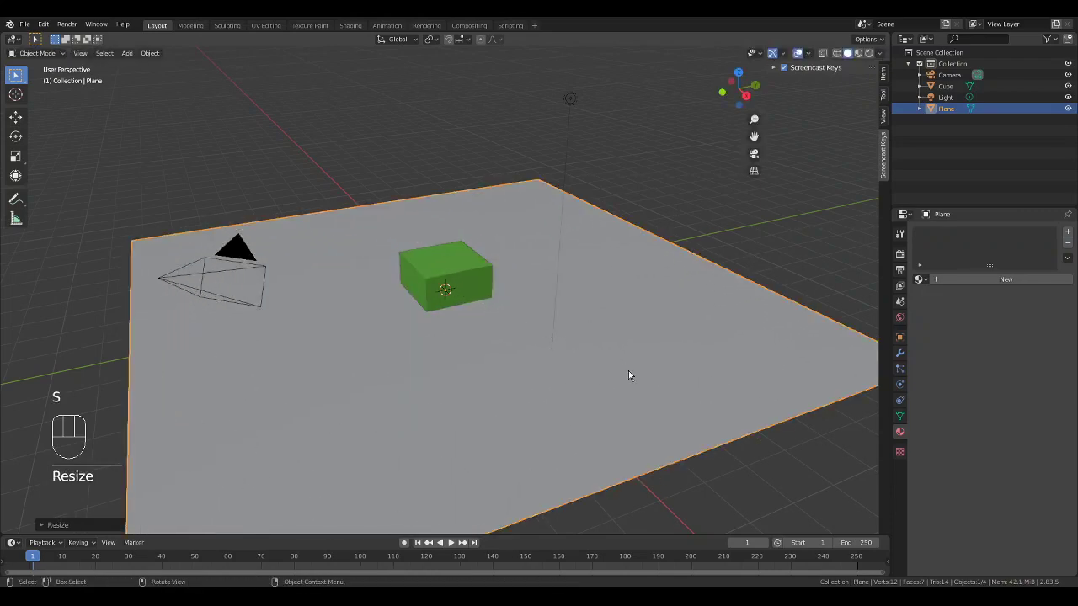
Step: Move the cube up along the Z axis until it rests on the floor plane
left_click(469, 282)
key("g")
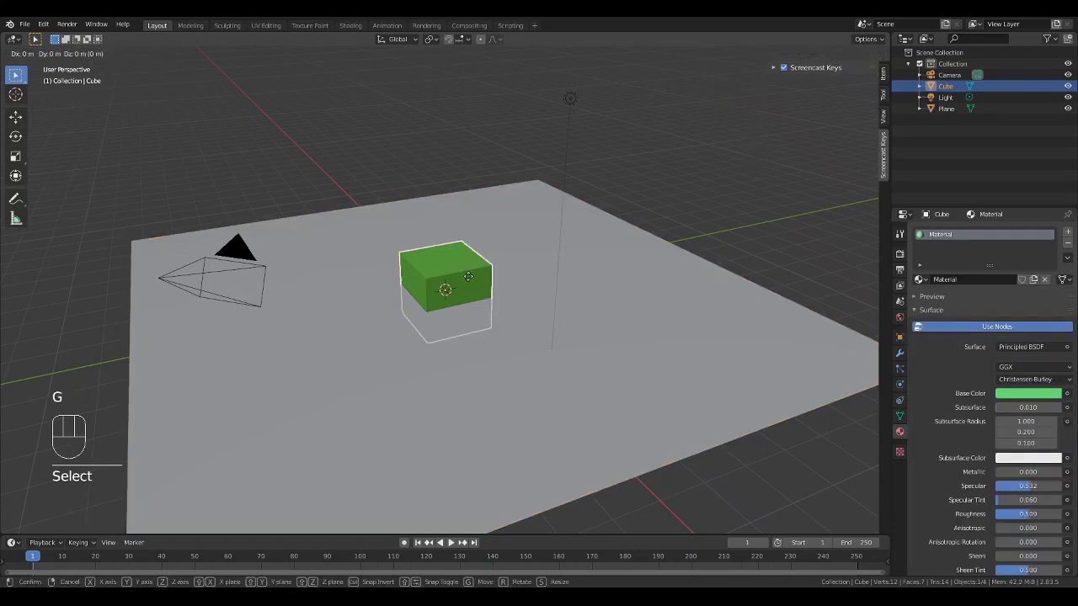
key("y")
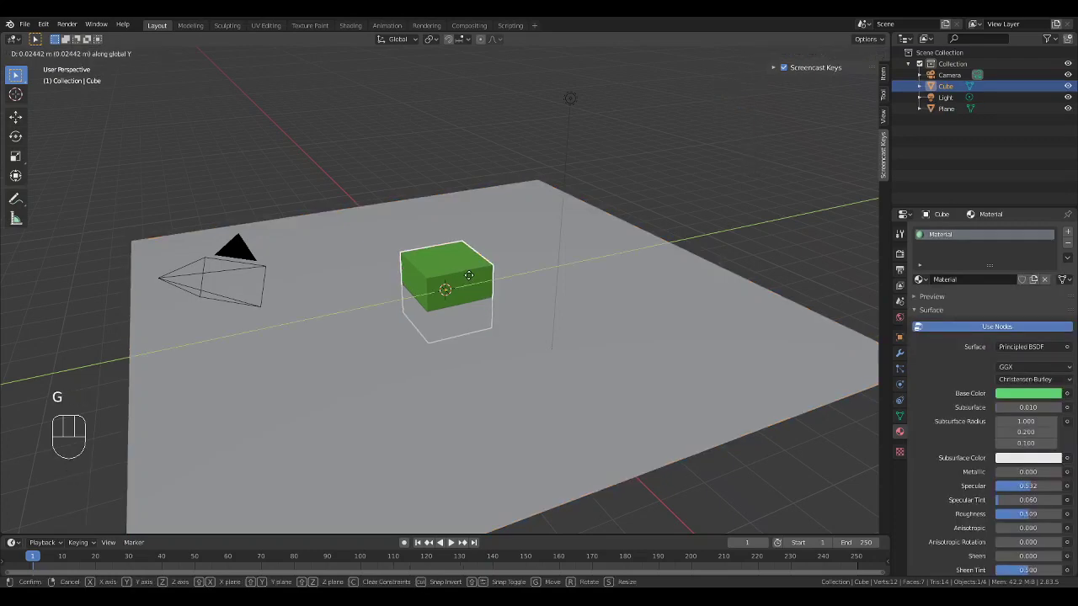
key("z")
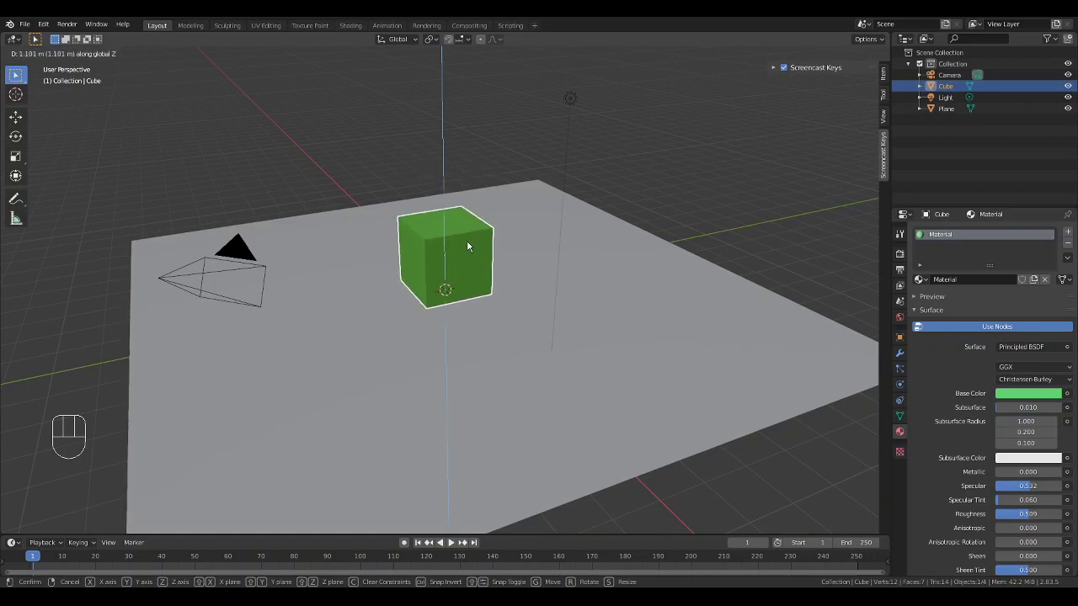
left_click(469, 244)
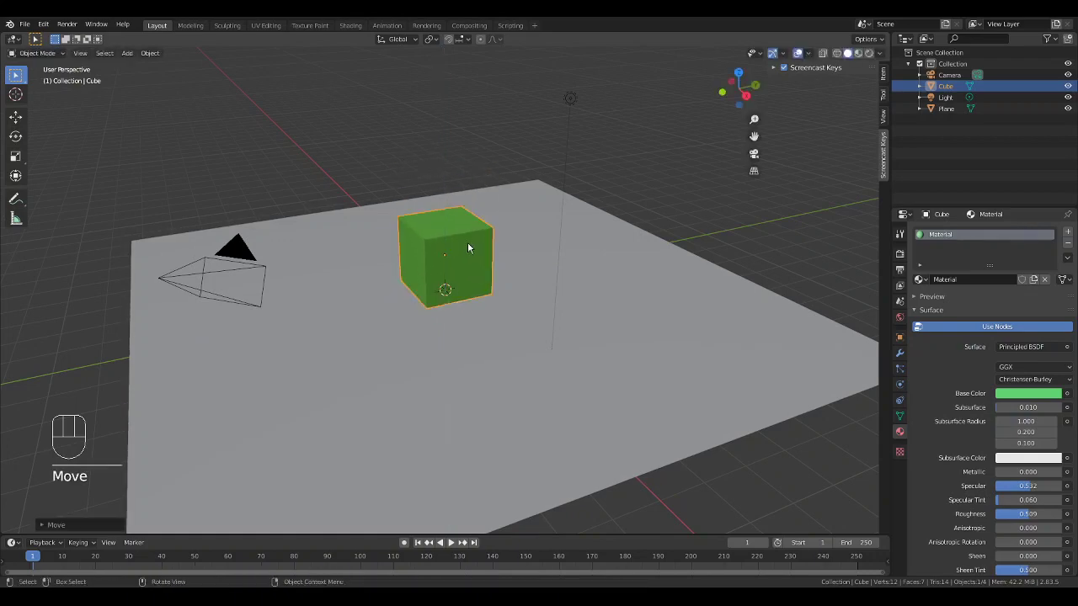
key("g")
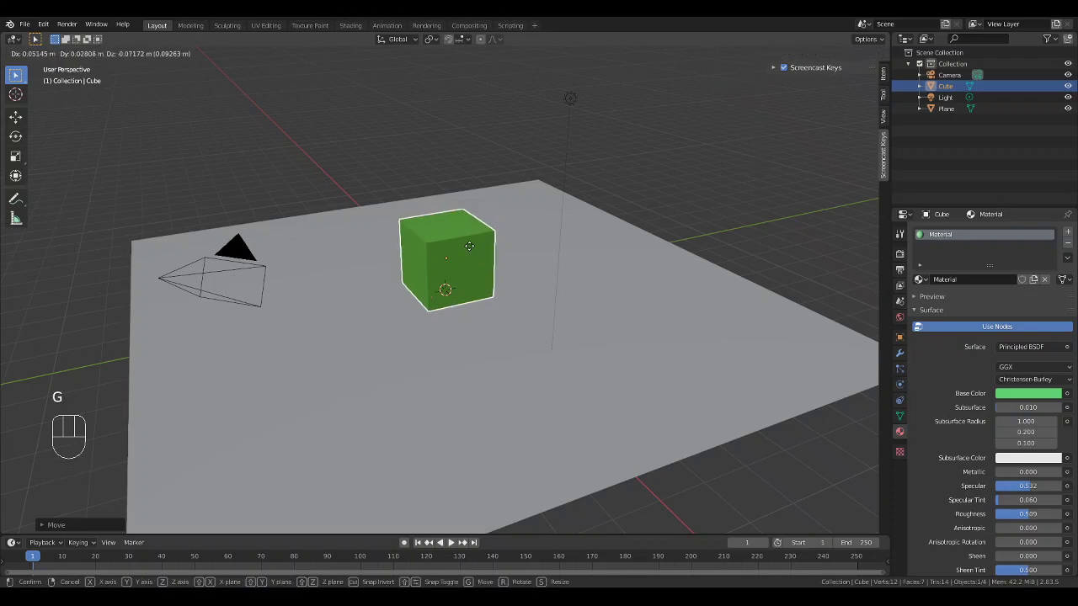
key("z")
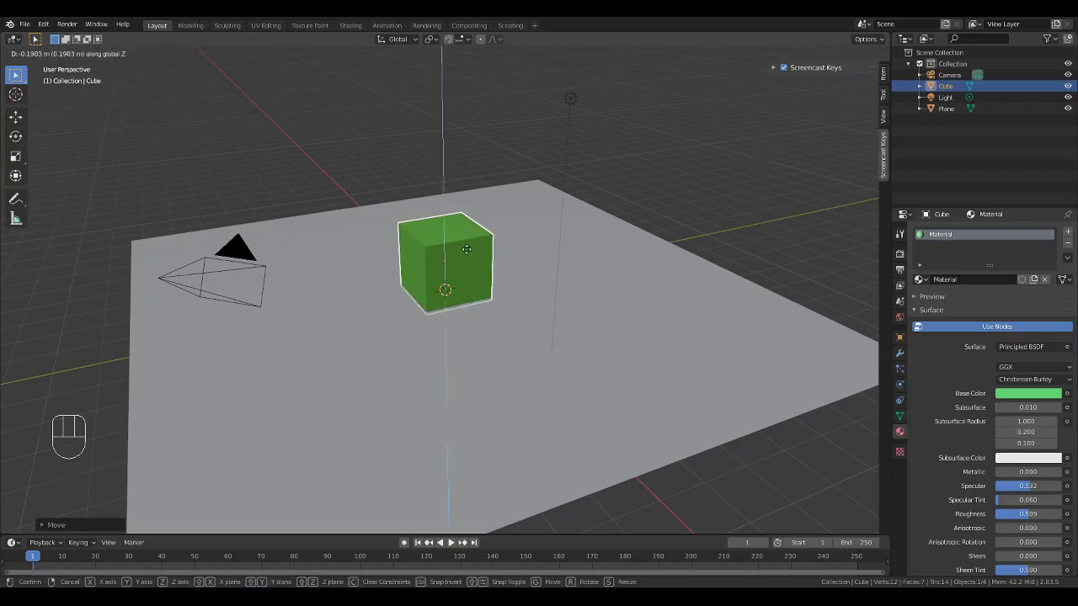
left_click(465, 246)
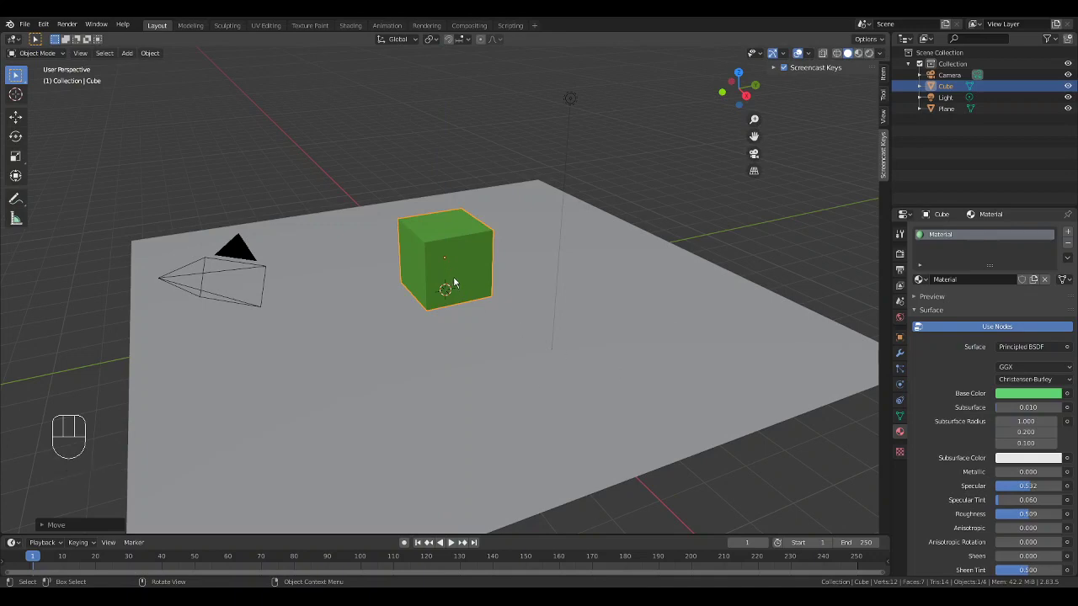
Step: Give the floor plane a new material and name it lantaiputih
left_click(652, 372)
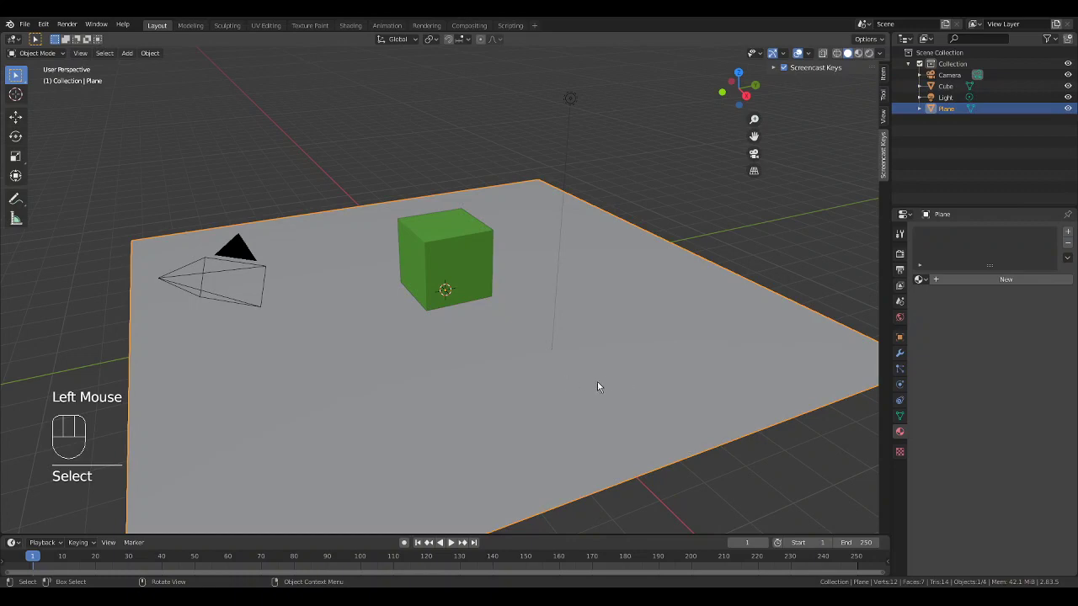
left_click(957, 279)
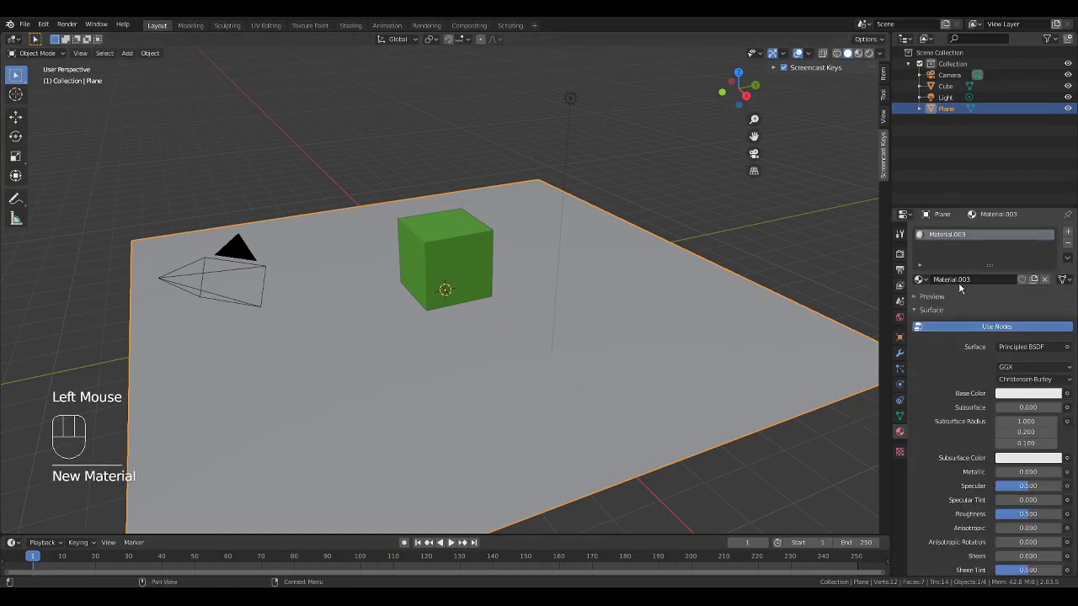
left_click(962, 235)
double_click(962, 236)
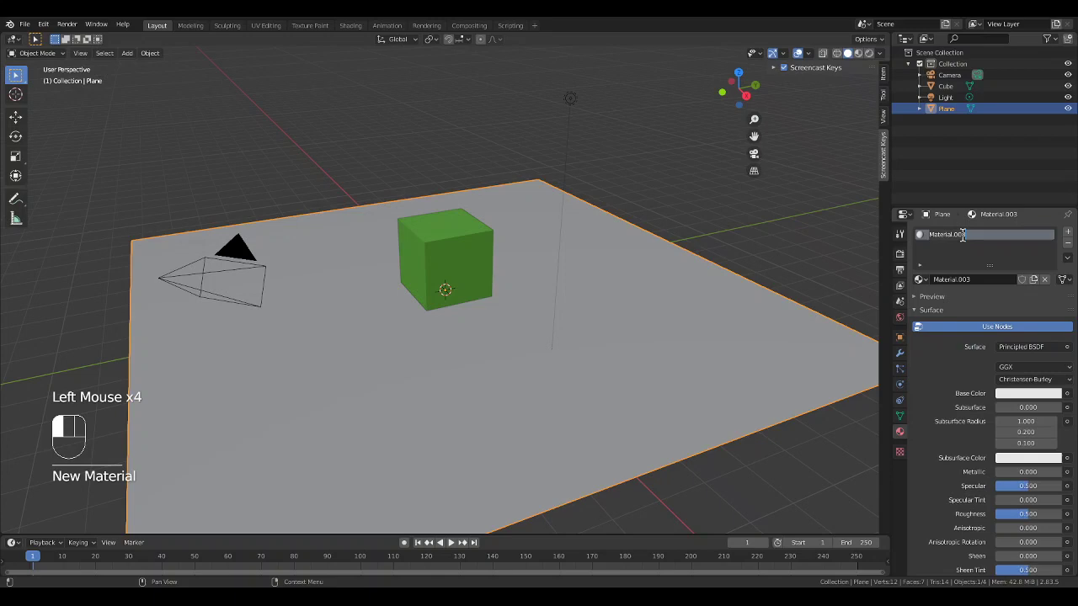
type("lart")
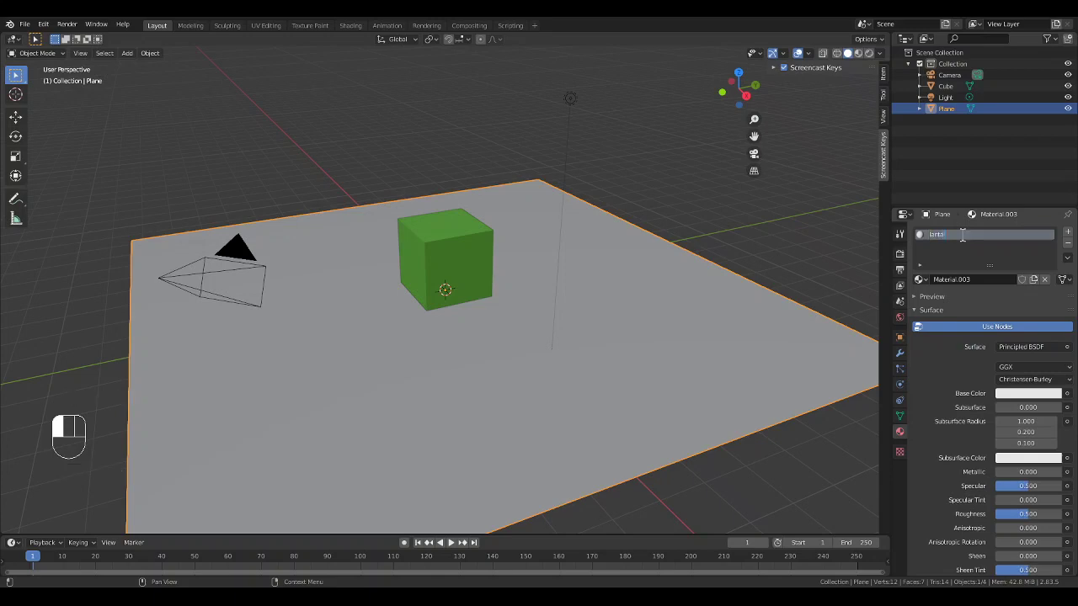
type("aiputih")
key("Return")
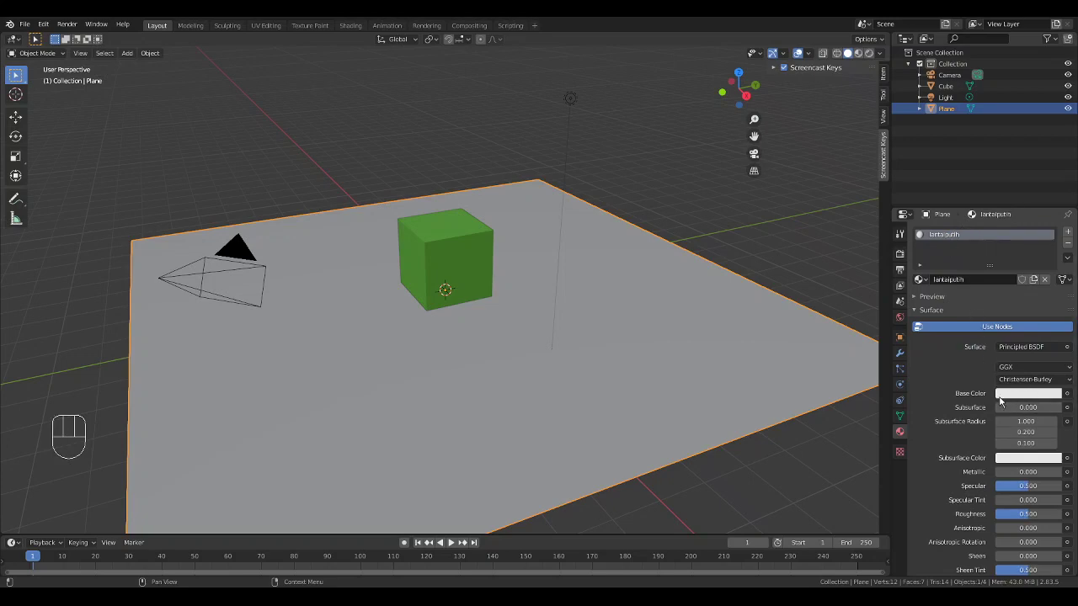
Step: In the Shading workspace, brighten the floor material's Base Color to pure white and deselect the plane
left_click(350, 25)
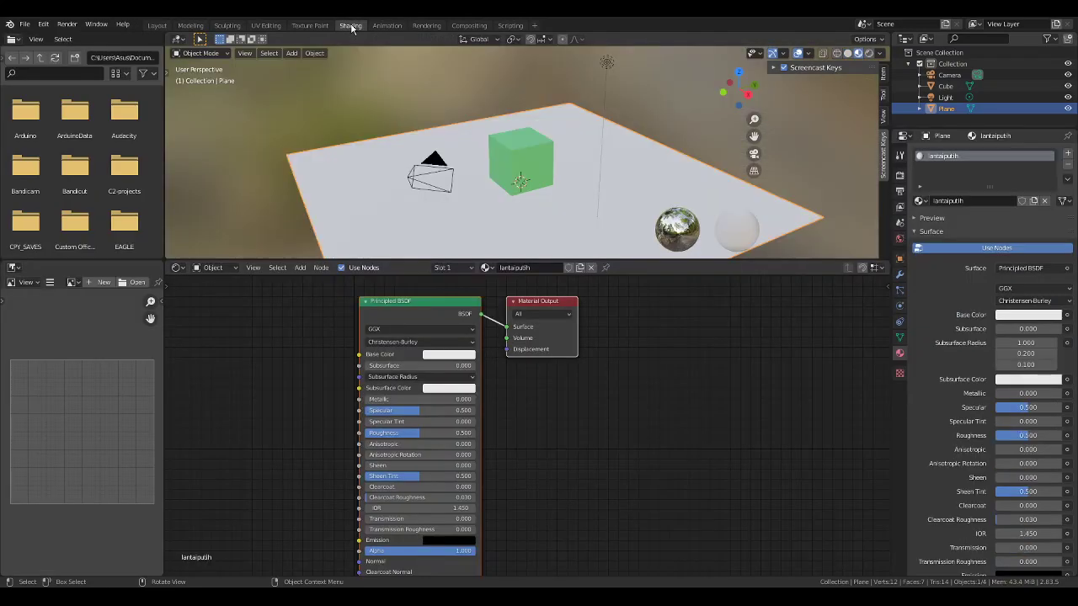
left_click(446, 355)
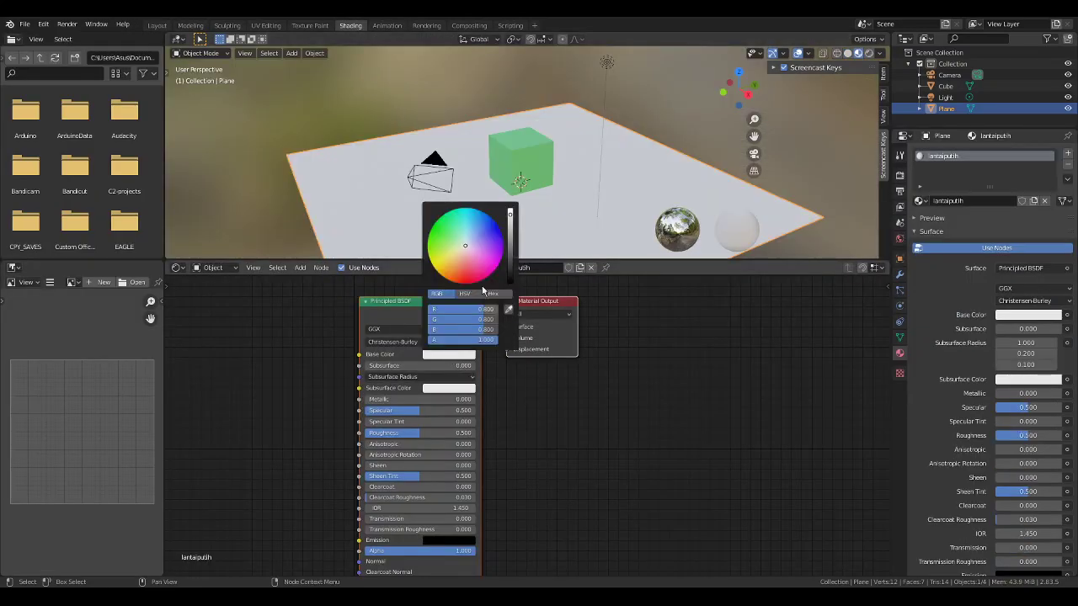
left_click(510, 218)
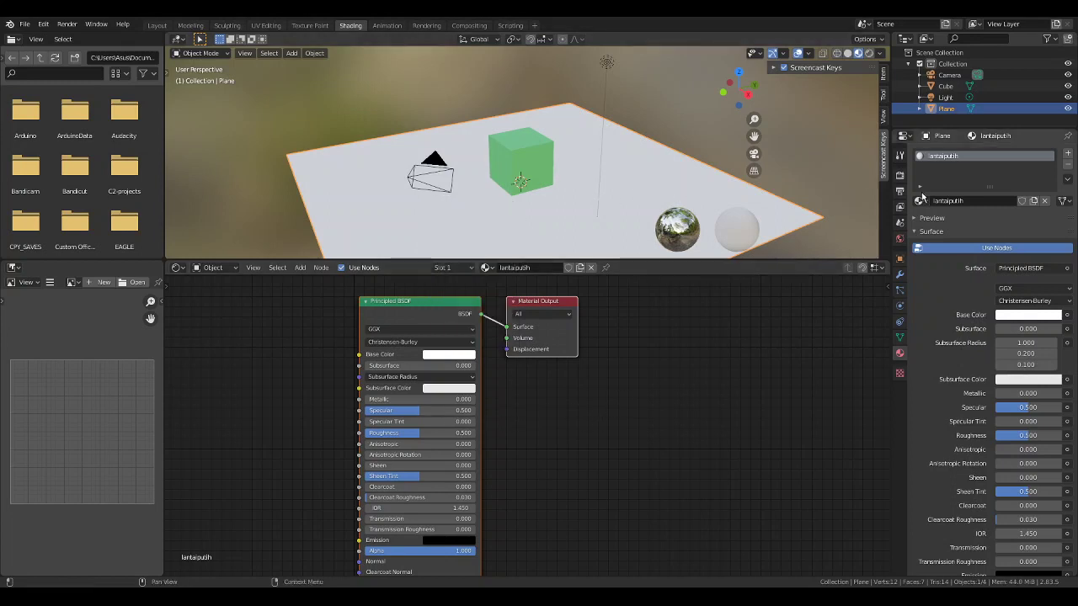
left_click(810, 168)
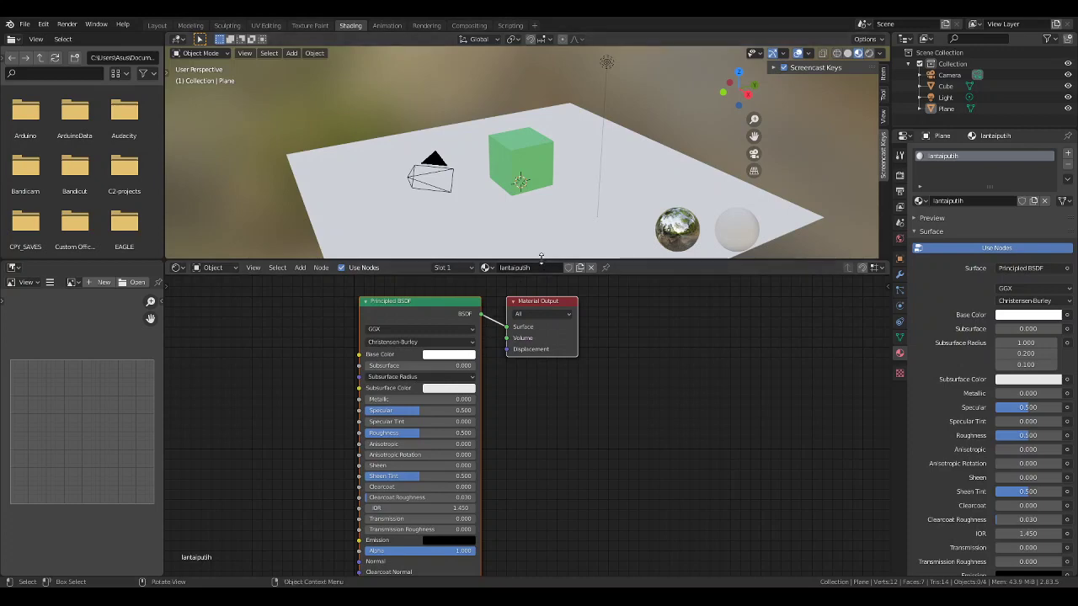
Step: Enlarge the 3D viewport area and switch it to rendered shading
left_click_drag(542, 261, 538, 329)
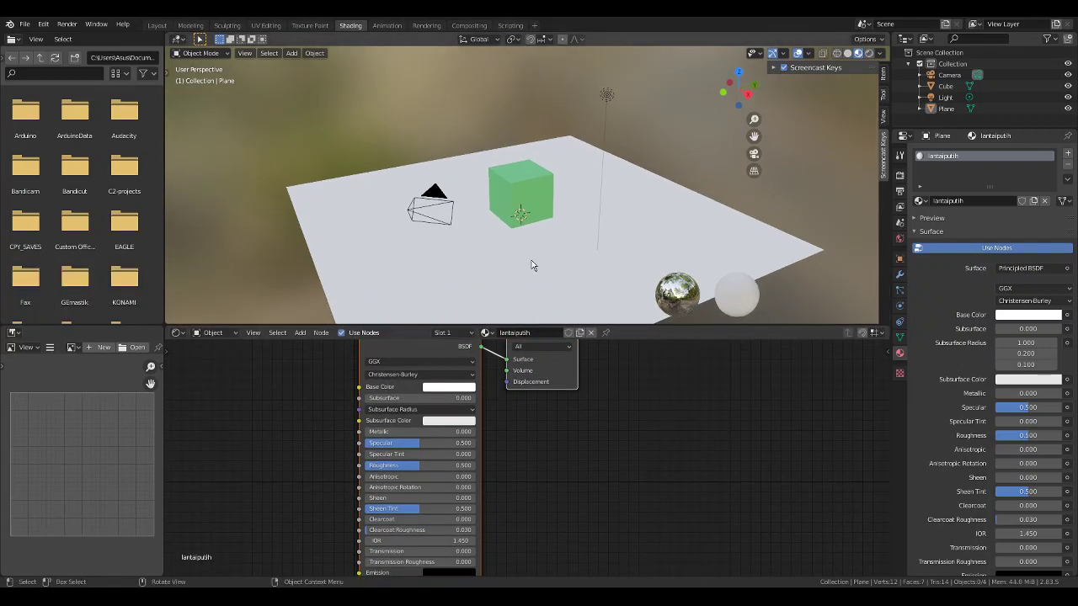
middle_click_drag(532, 260, 522, 240)
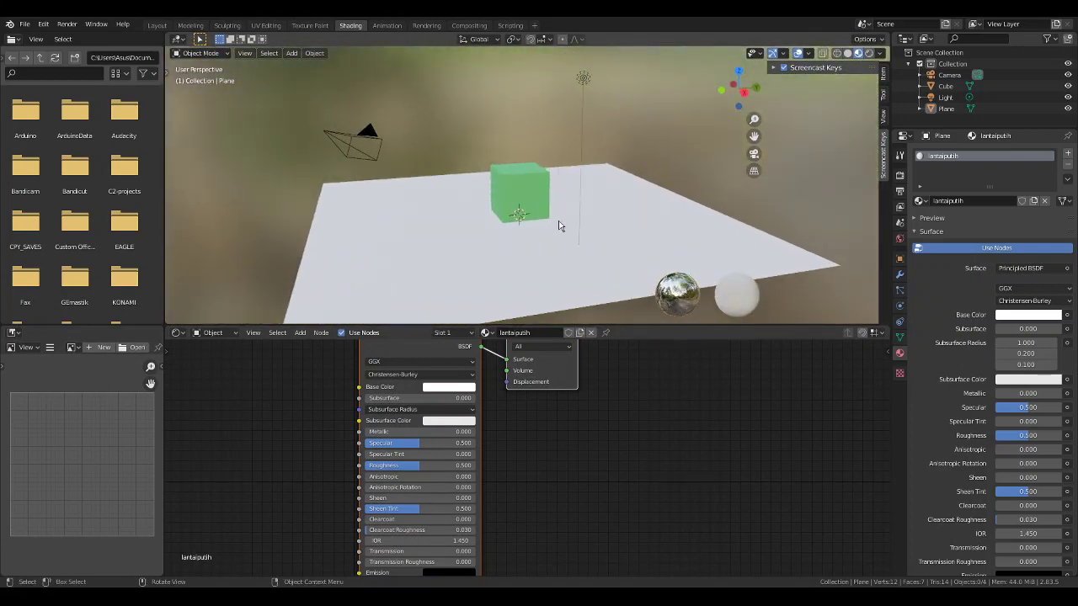
left_click(870, 53)
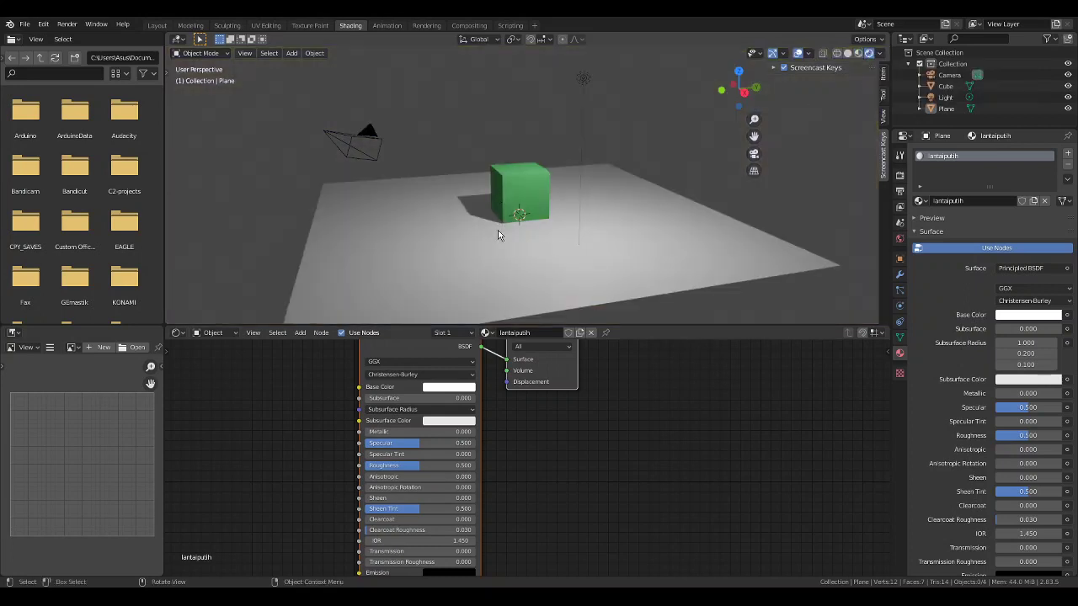
middle_click_drag(497, 230, 598, 126)
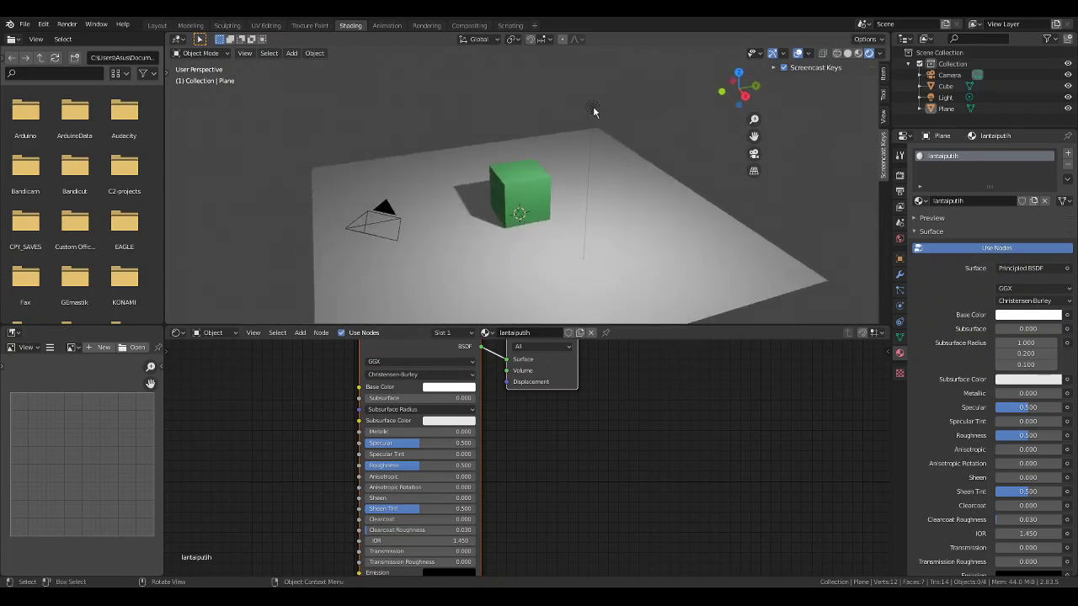
Step: Select the point light and examine the light and shadow around the cube
left_click(593, 108)
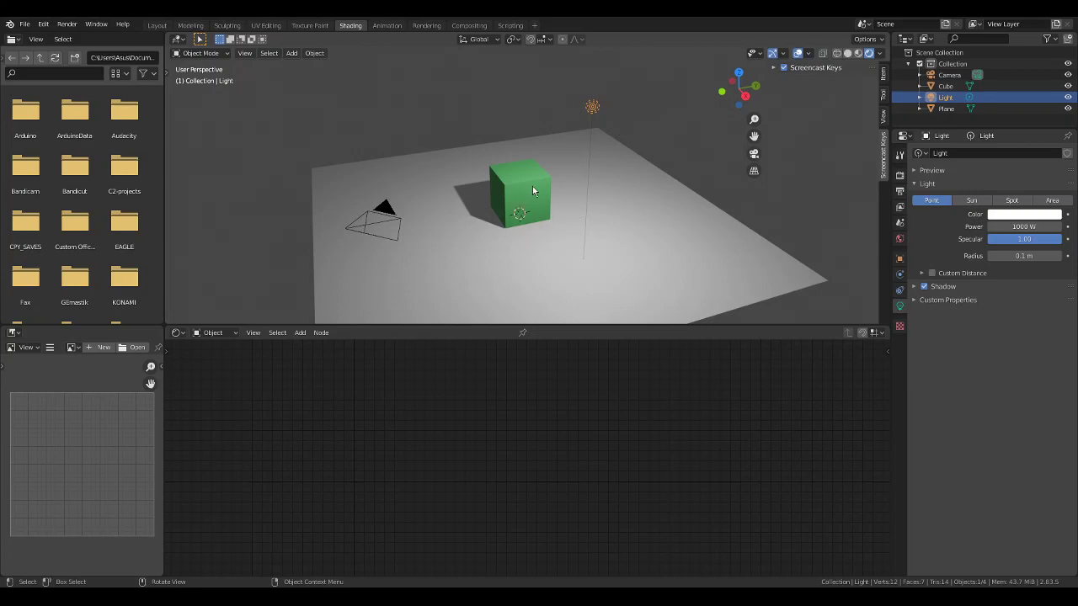
middle_click_drag(533, 195, 546, 183)
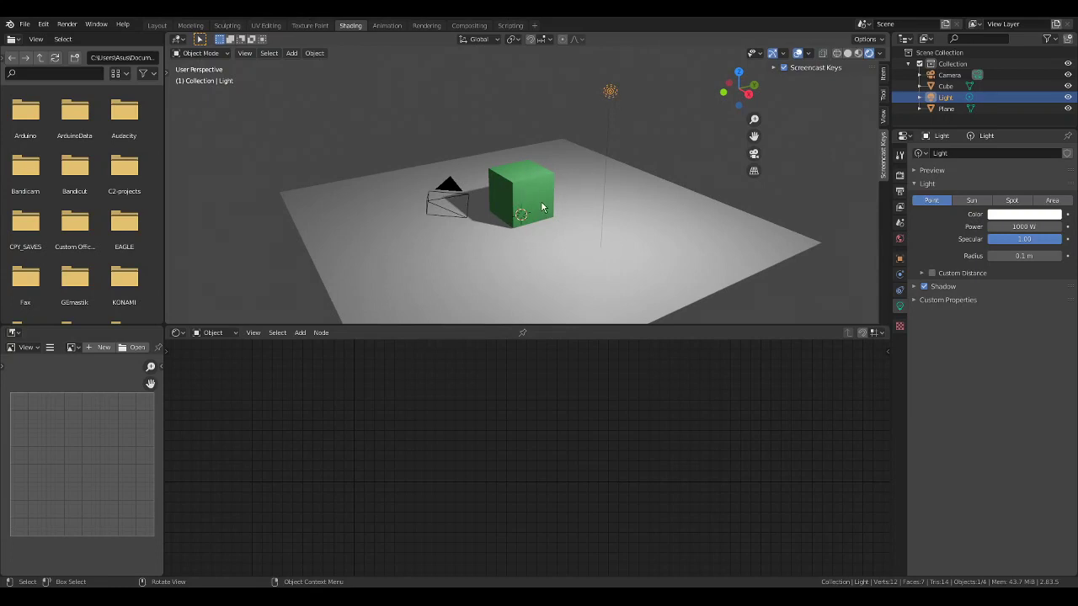
scroll(542, 206, "up", 5)
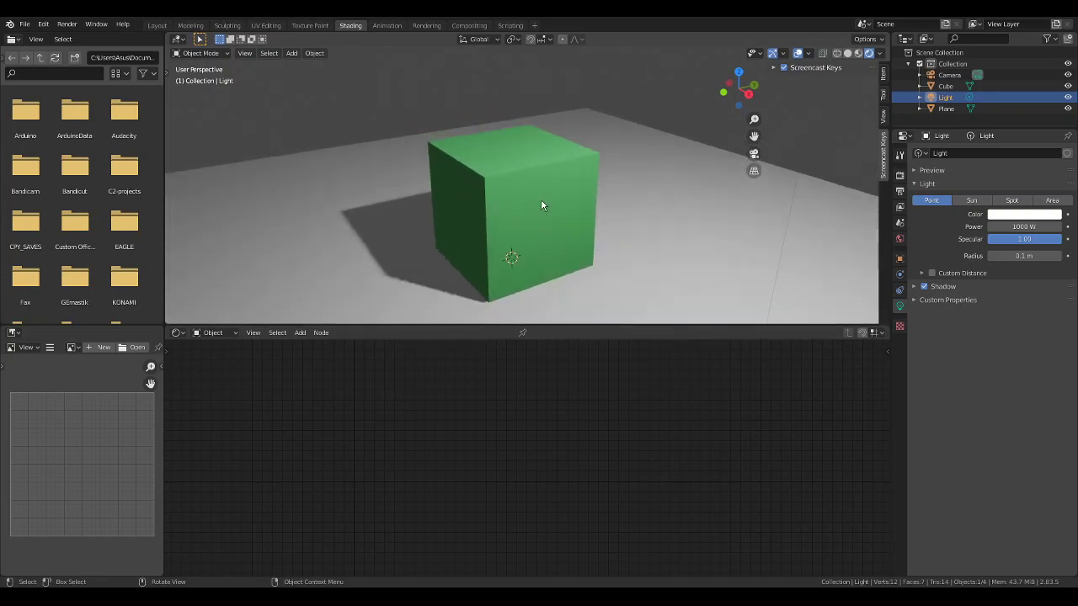
scroll(542, 207, "down", 3)
scroll(542, 207, "down", 2)
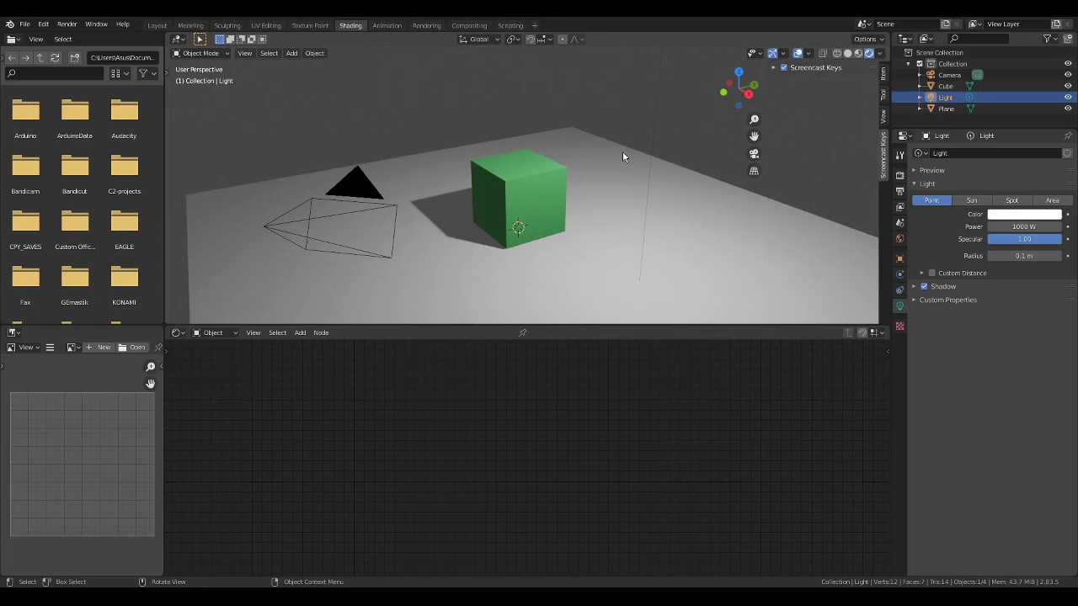
Step: Select the cube and set its Principled BSDF Specular to 0.559 and Roughness to 0.864
left_click(520, 205)
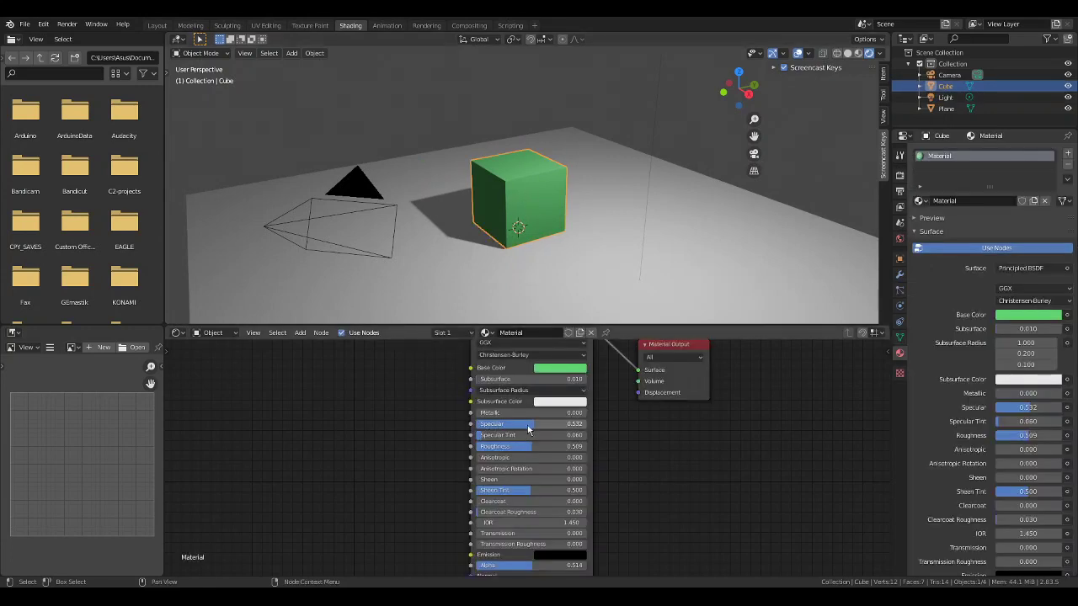
left_click_drag(529, 430, 573, 449)
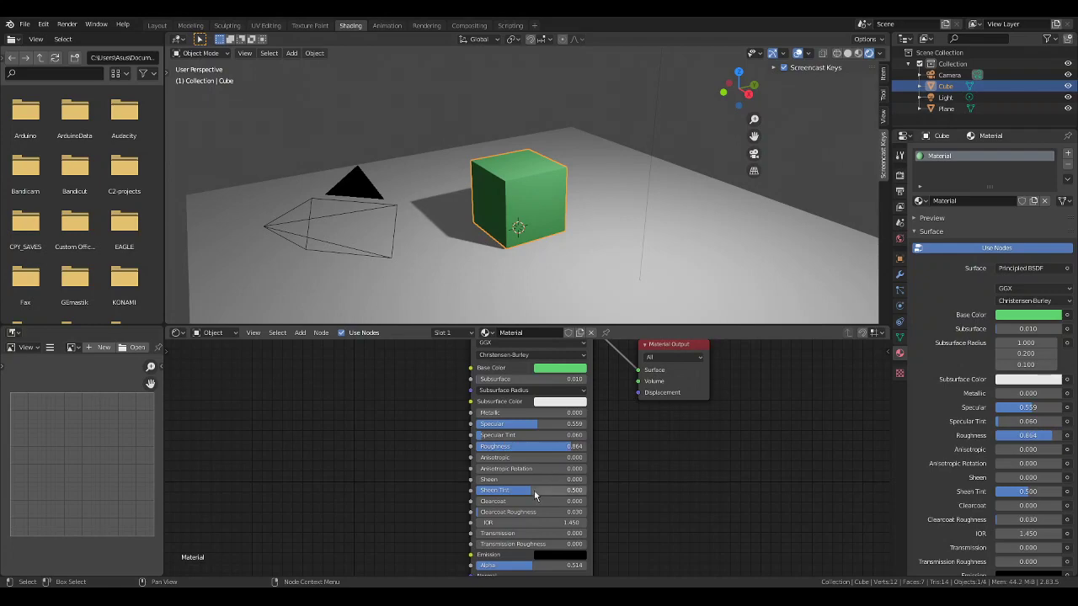
Step: Set the Emission color of the cube's Principled BSDF to a saturated deep red
scroll(534, 495, "up", 1)
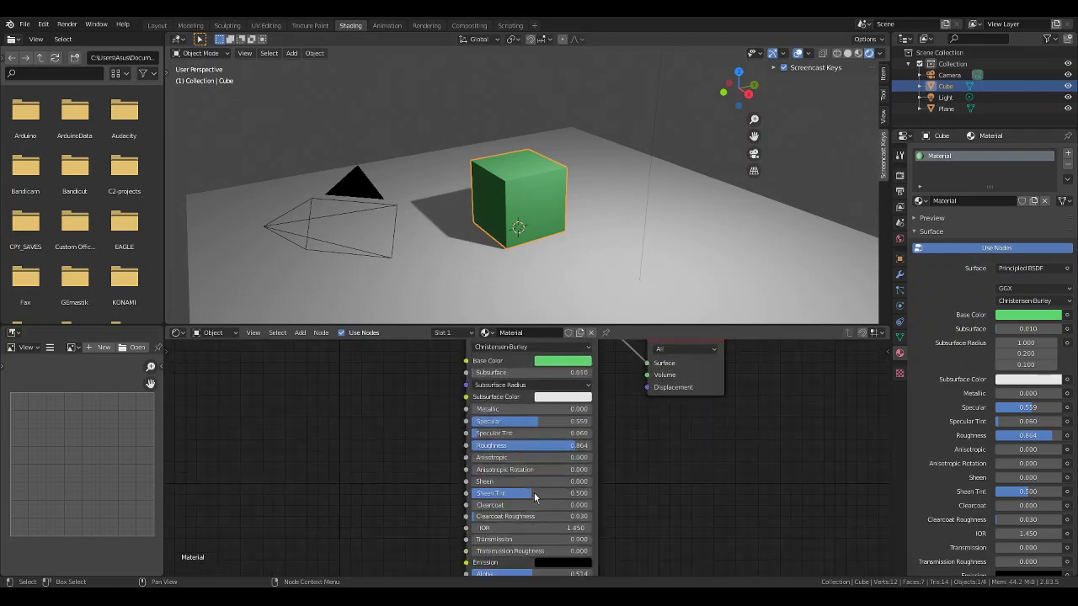
scroll(534, 497, "down", 1)
left_click(551, 549)
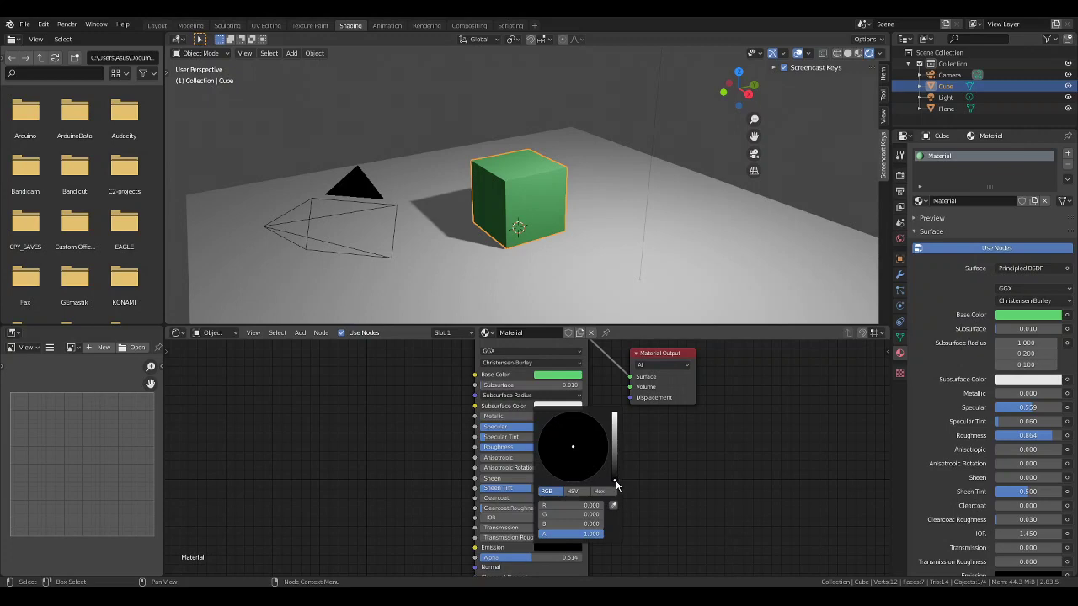
left_click_drag(615, 486, 615, 433)
left_click(574, 470)
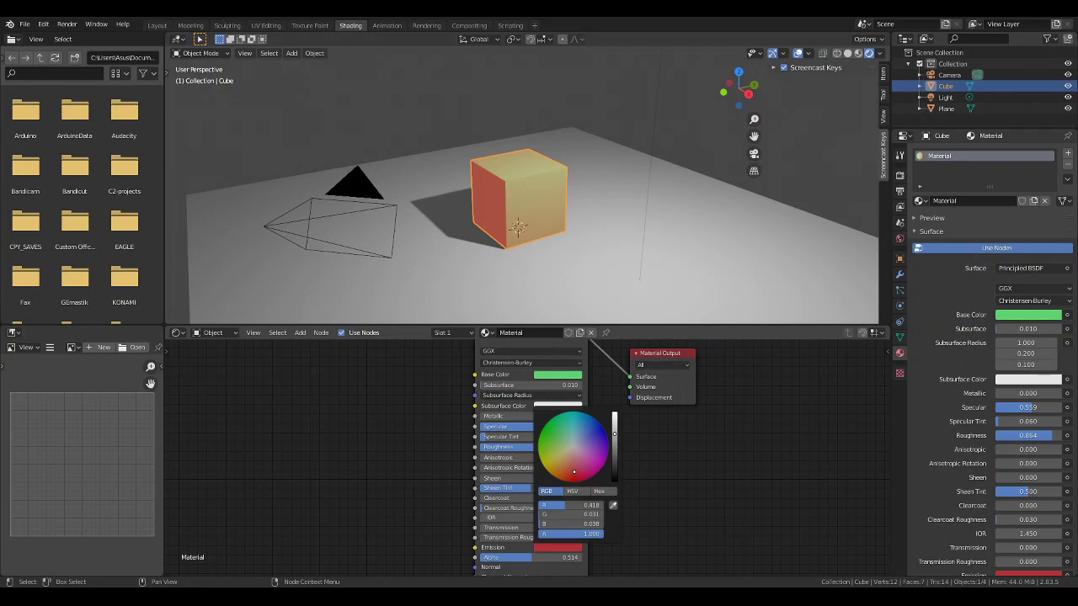
left_click_drag(574, 473, 577, 481)
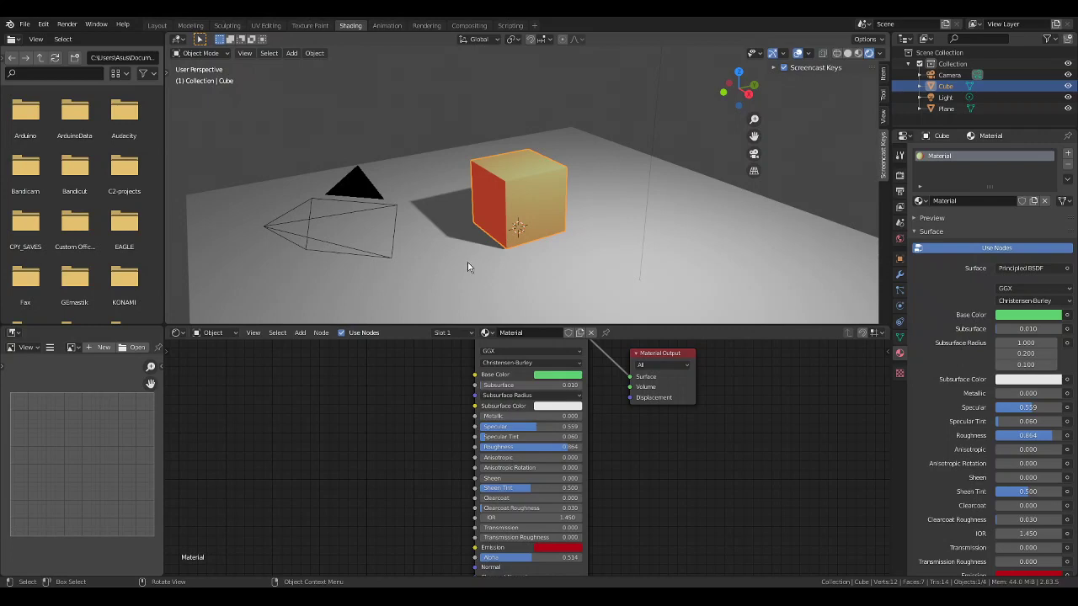
Step: Deselect the cube and render a still image of the scene
mouse_move(470, 268)
middle_mouse_down()
mouse_move(550, 248)
mouse_move(556, 294)
mouse_move(443, 261)
mouse_move(475, 266)
middle_mouse_up()
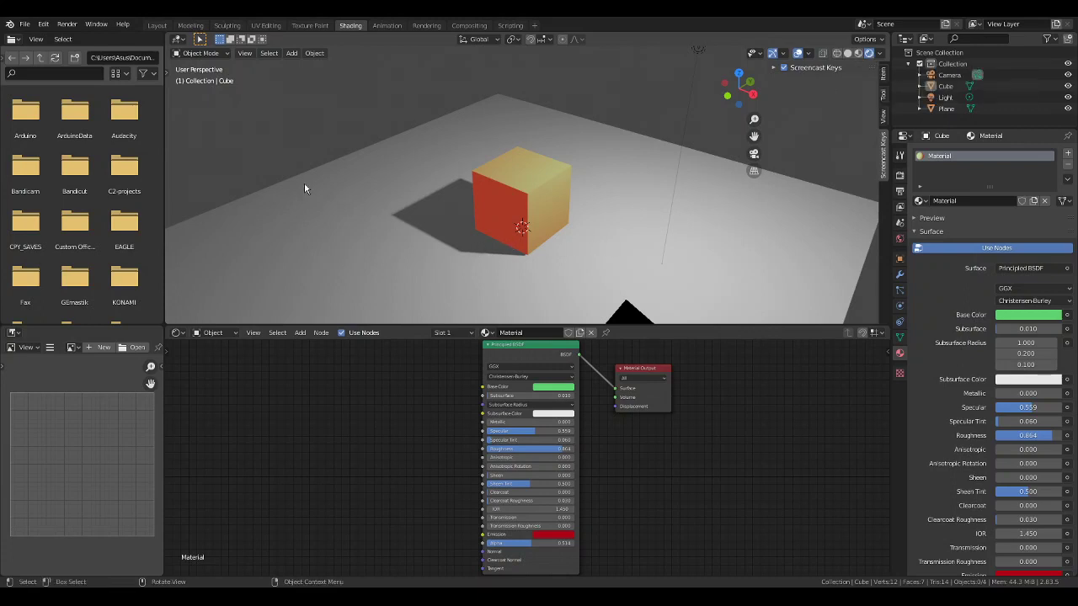
left_click(68, 25)
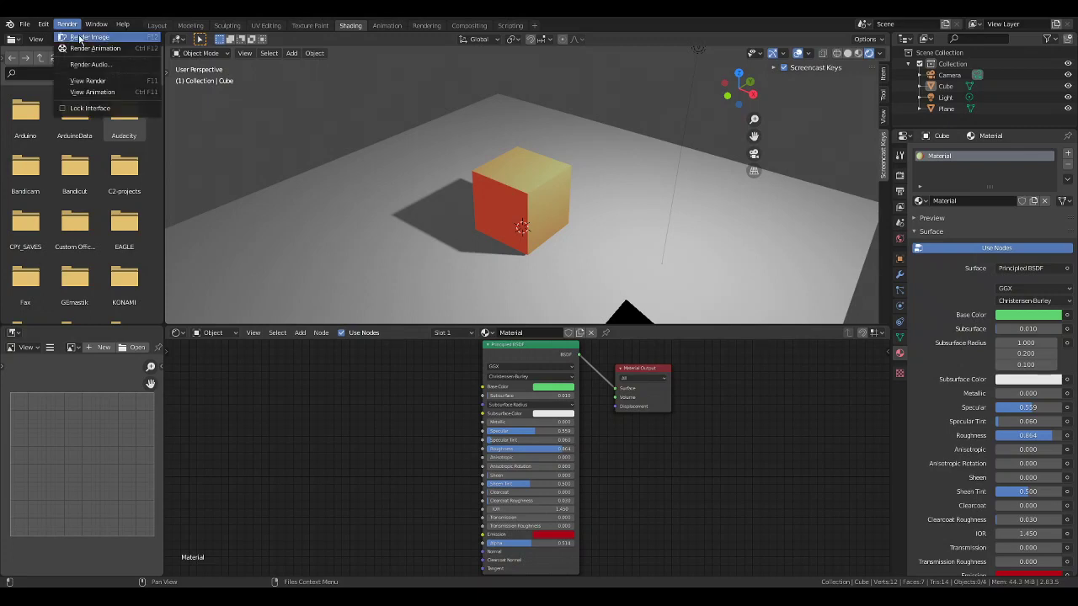
left_click(91, 38)
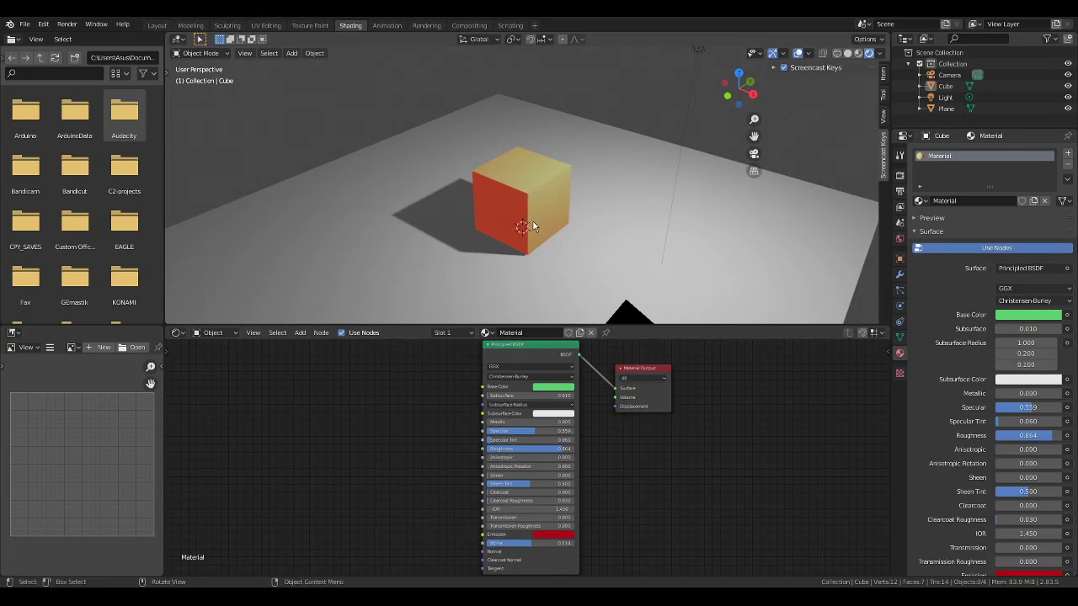
Step: Preview the scene with the Workbench render engine, and switch the render engine to Cycles
left_click(901, 180)
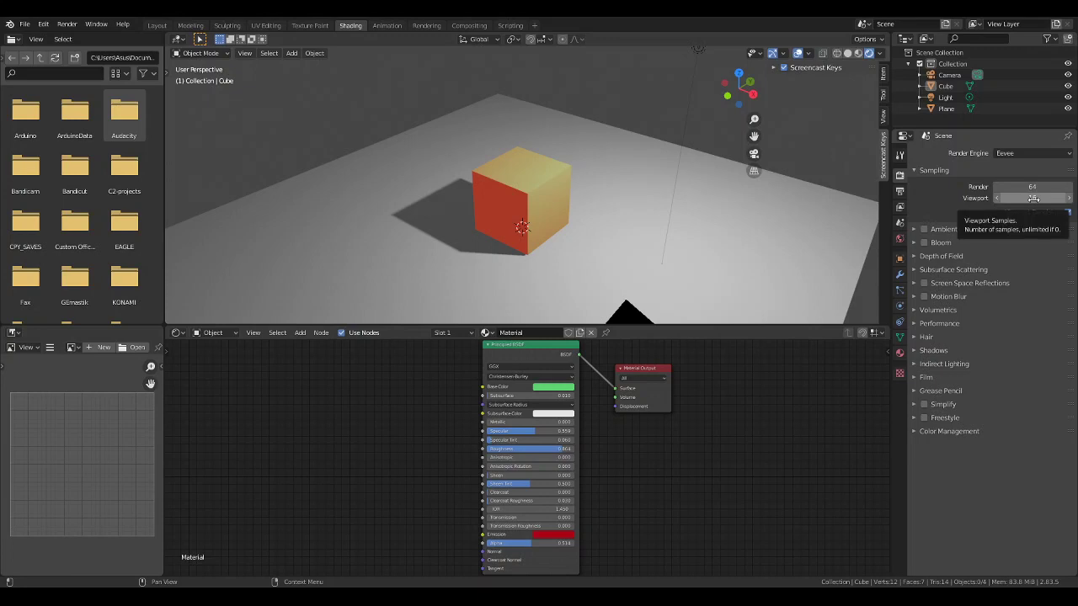
left_click(1035, 153)
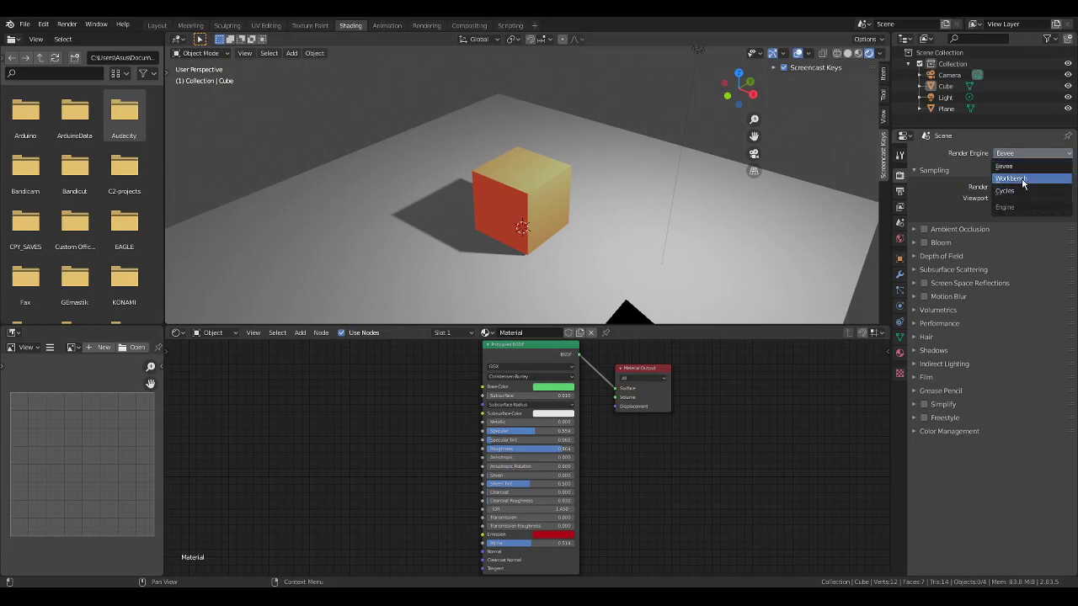
left_click(1021, 177)
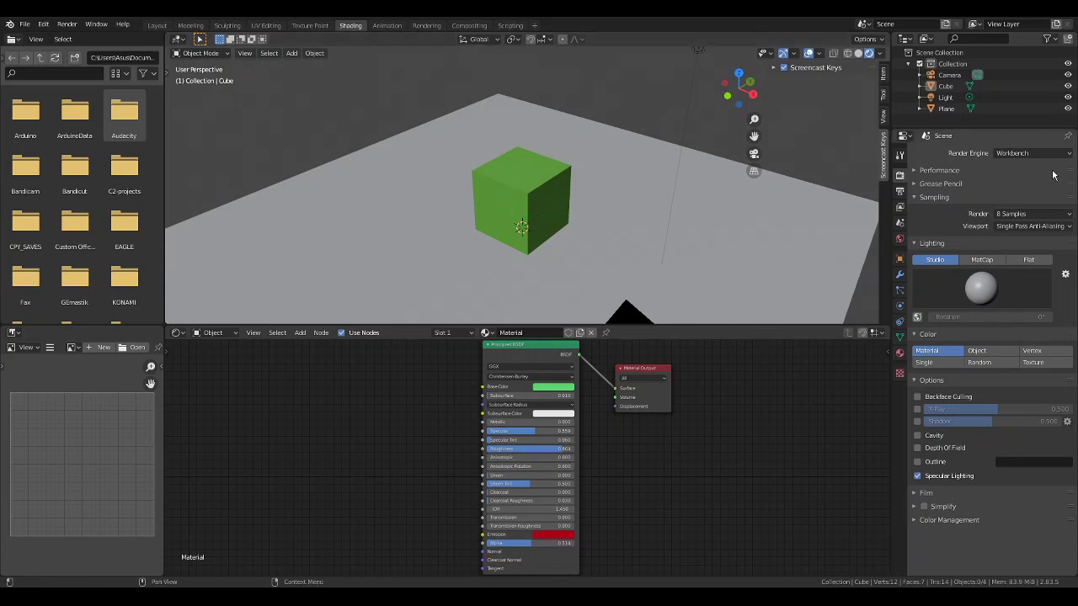
left_click(1032, 152)
left_click(1033, 192)
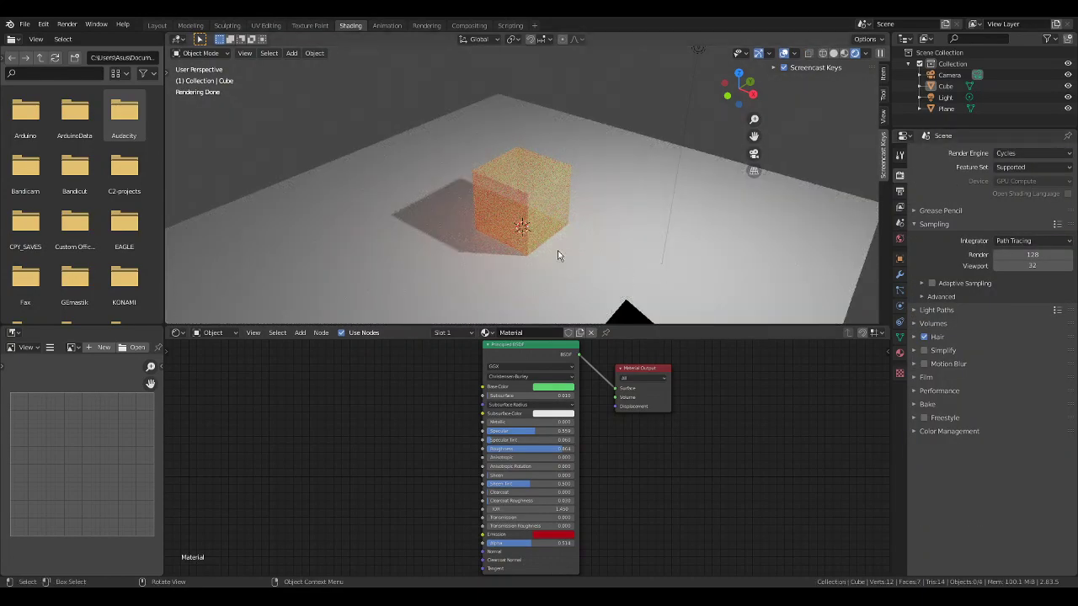
Step: Set the Cycles viewport samples to 128, and raise them to 200
left_click(1035, 266)
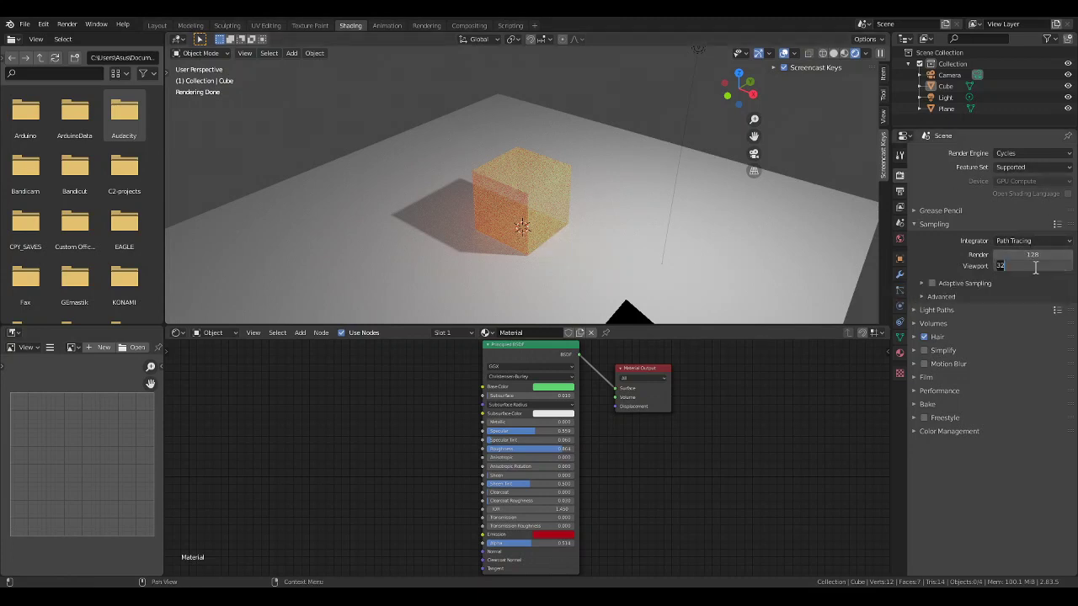
type("2")
key("BackSpace")
type("128")
key("Return")
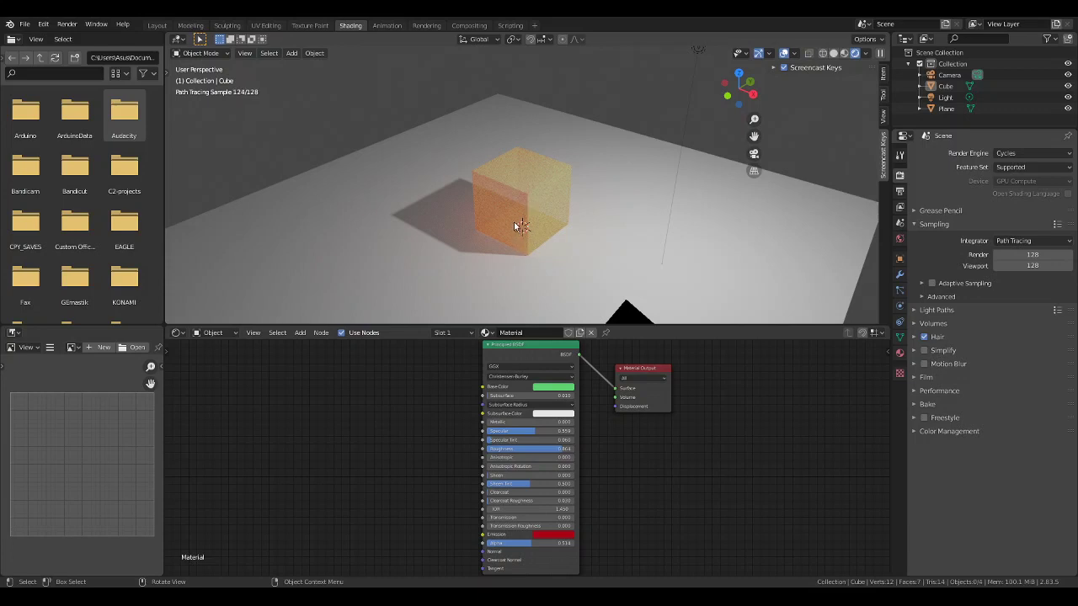
left_click(1039, 265)
type("200")
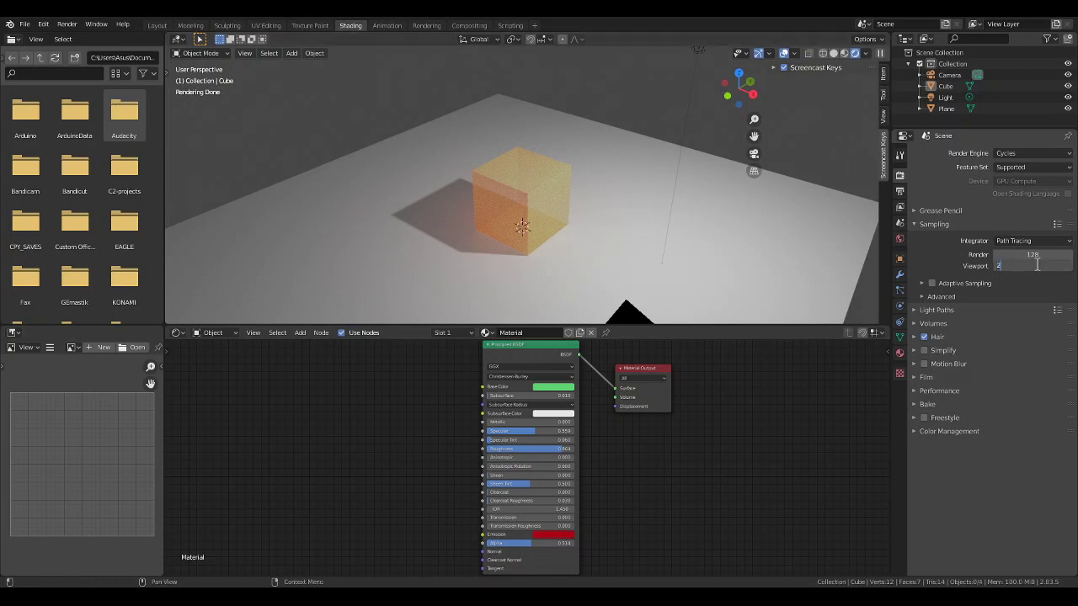
key("Return")
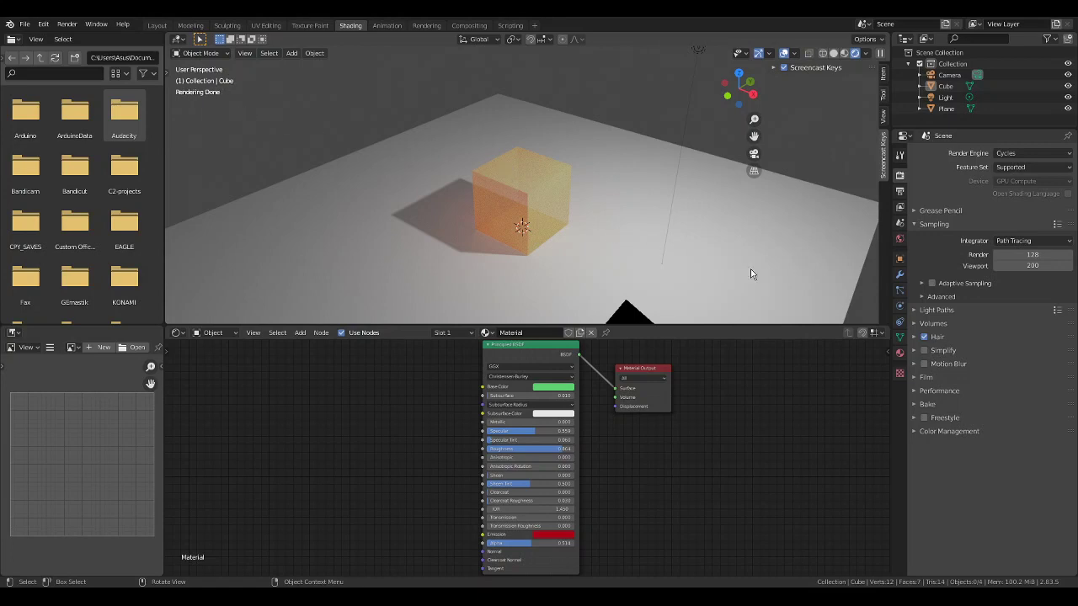
left_click(1021, 153)
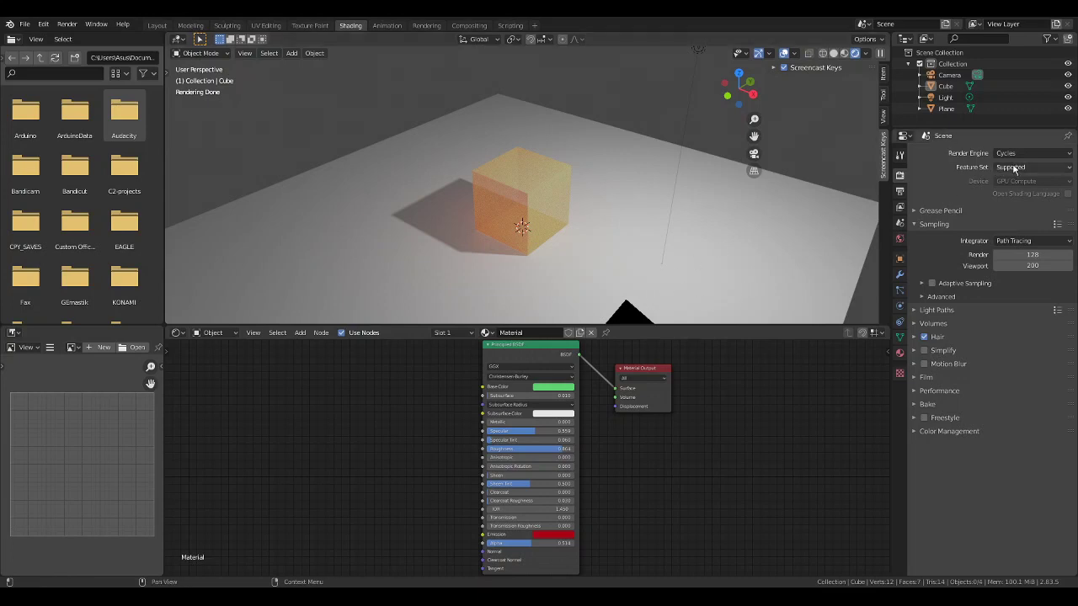
left_click(1023, 155)
left_click(1017, 168)
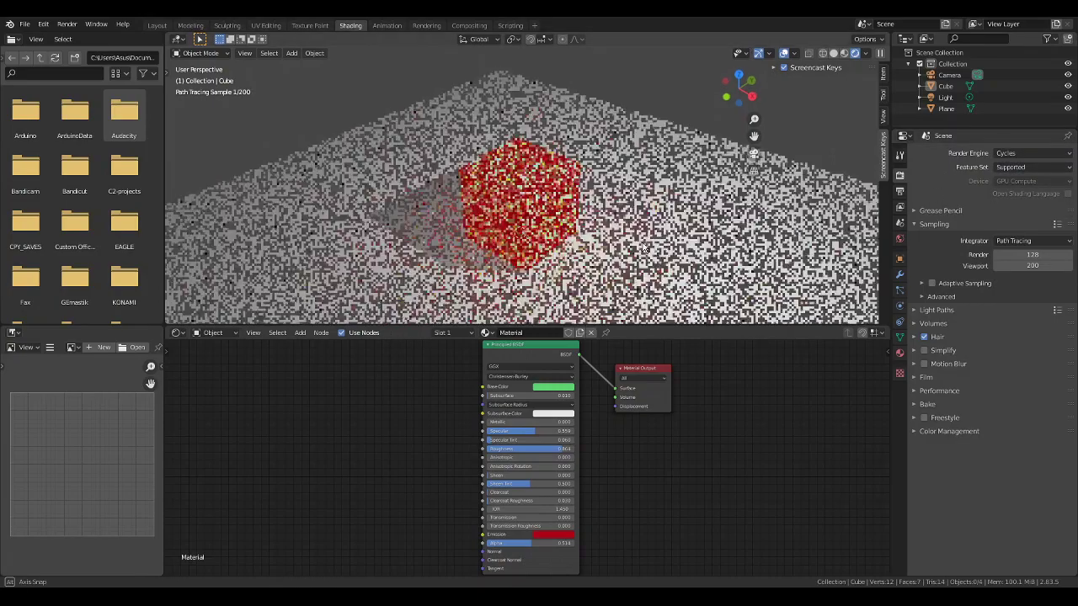
middle_click_drag(540, 230, 621, 236)
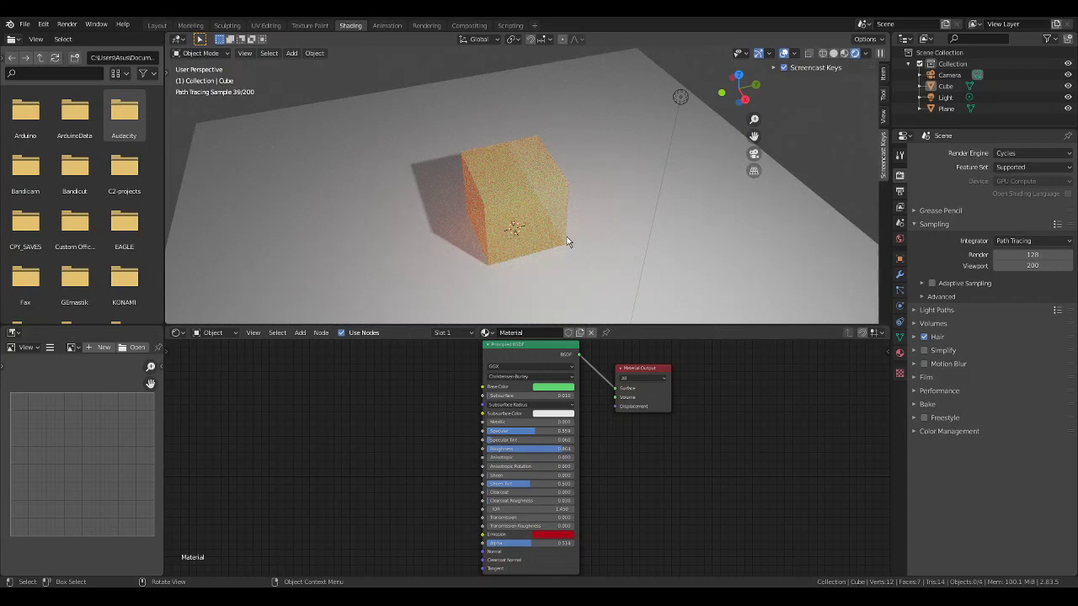
Step: Change the Cycles device to CPU and return it to GPU Compute
left_click(1035, 181)
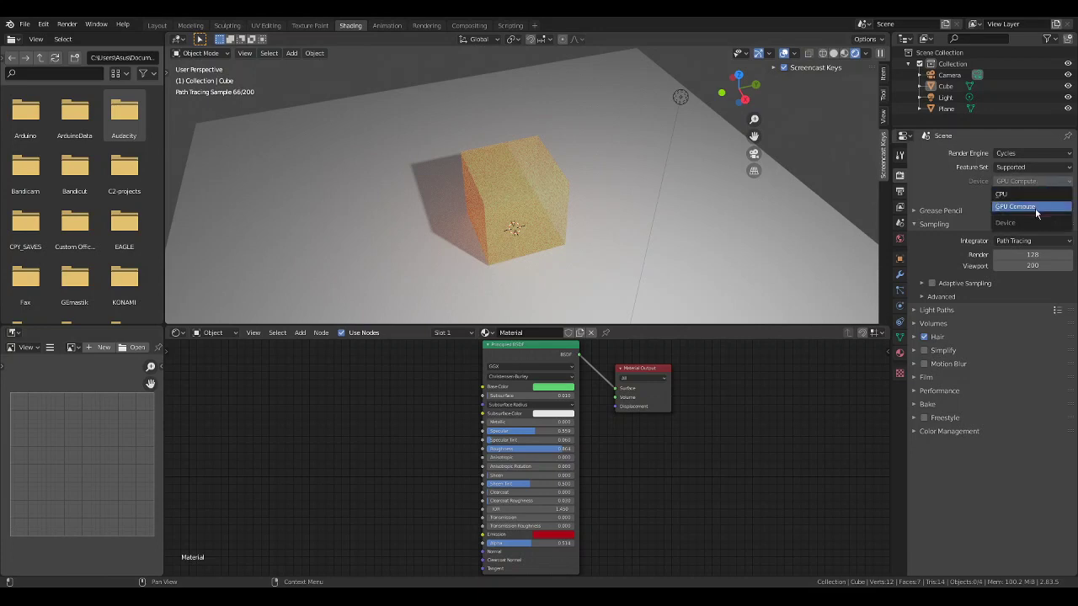
left_click(1027, 195)
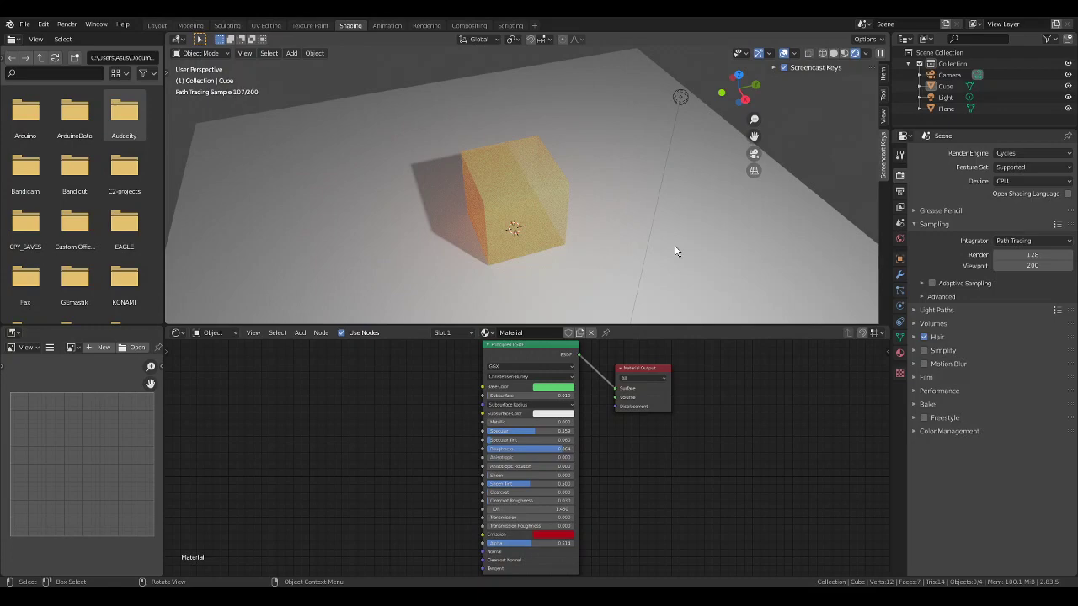
left_click(1008, 180)
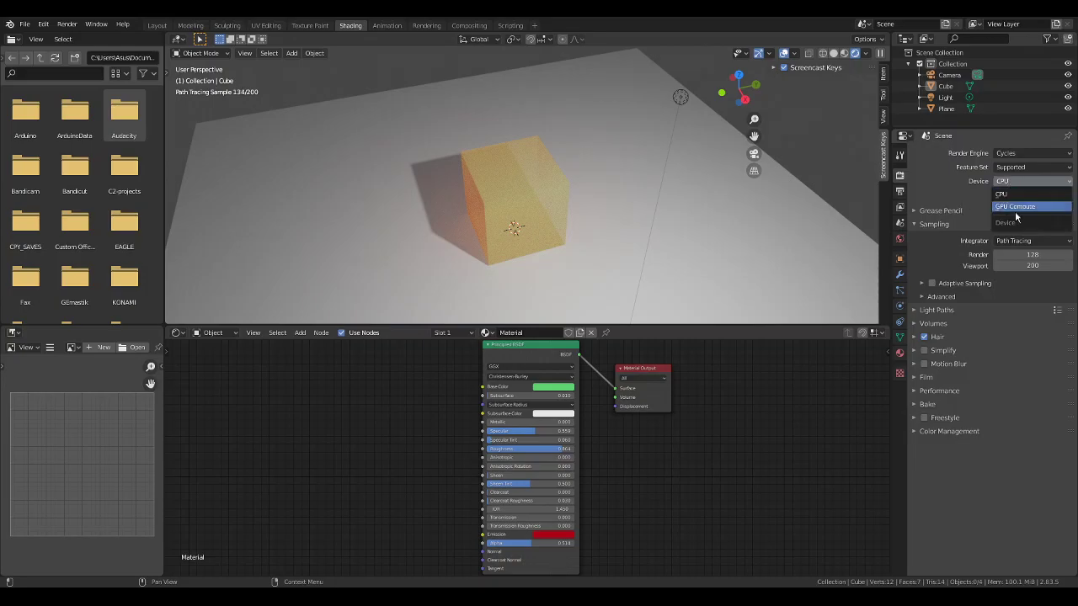
left_click(1016, 209)
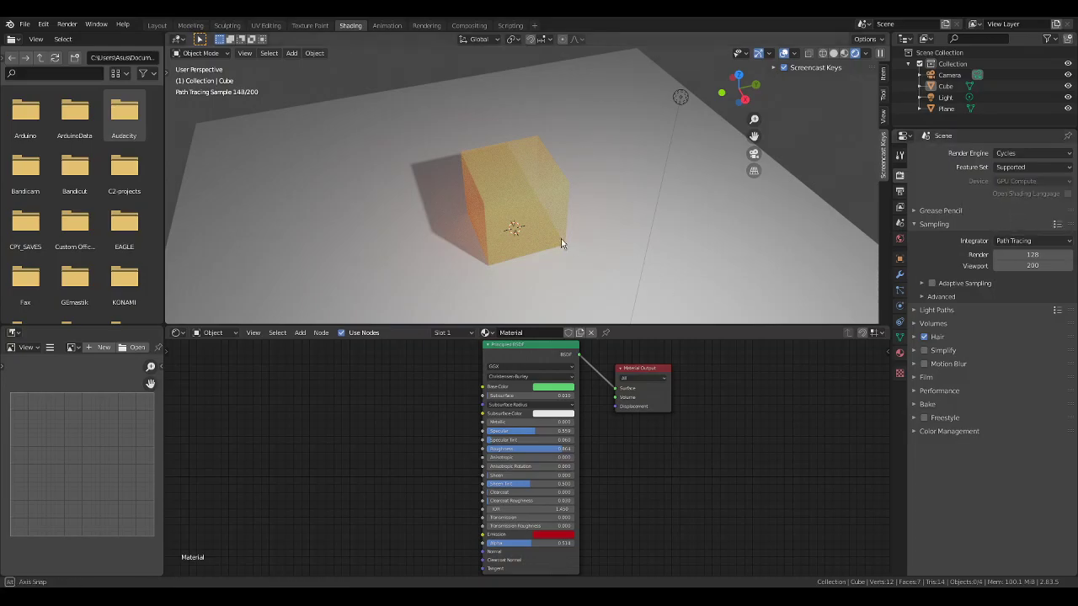
Step: Render a still image of the scene with Cycles and close the render window
middle_click_drag(561, 239, 588, 224)
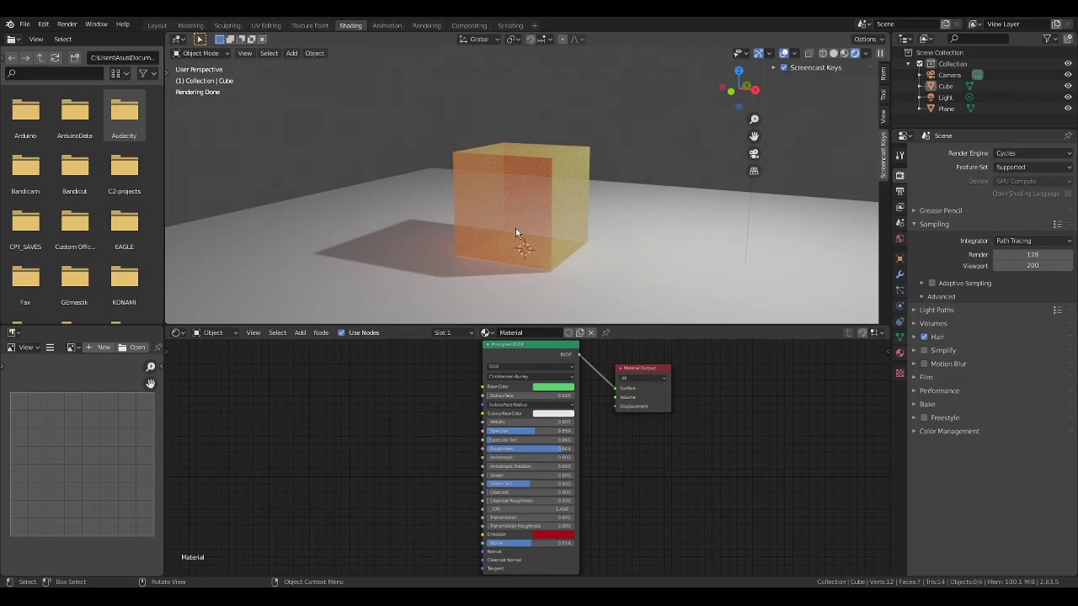
scroll(567, 218, "up", 1)
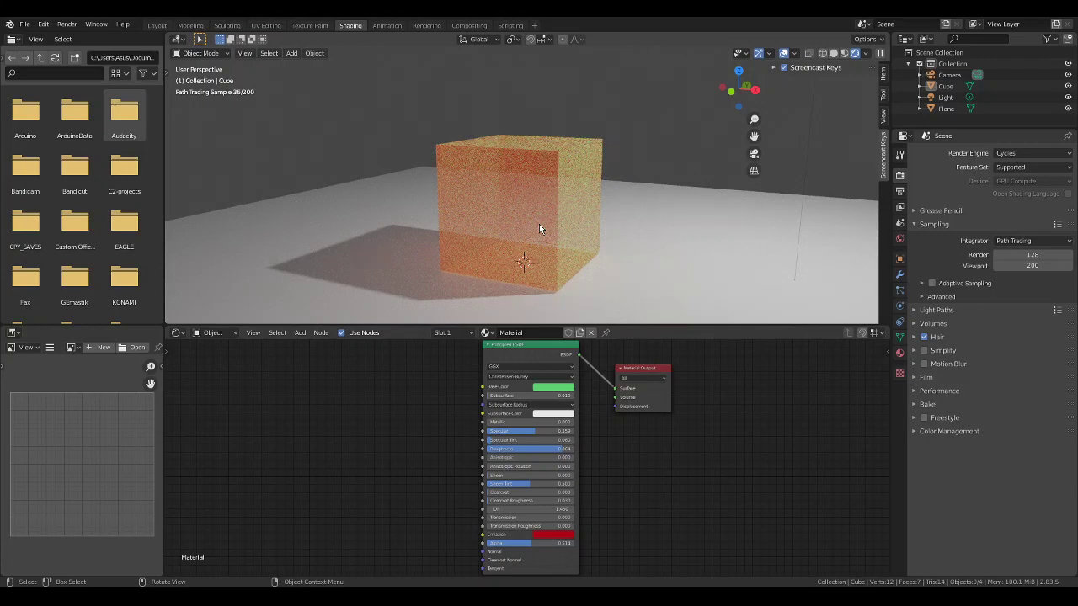
left_click(1032, 241)
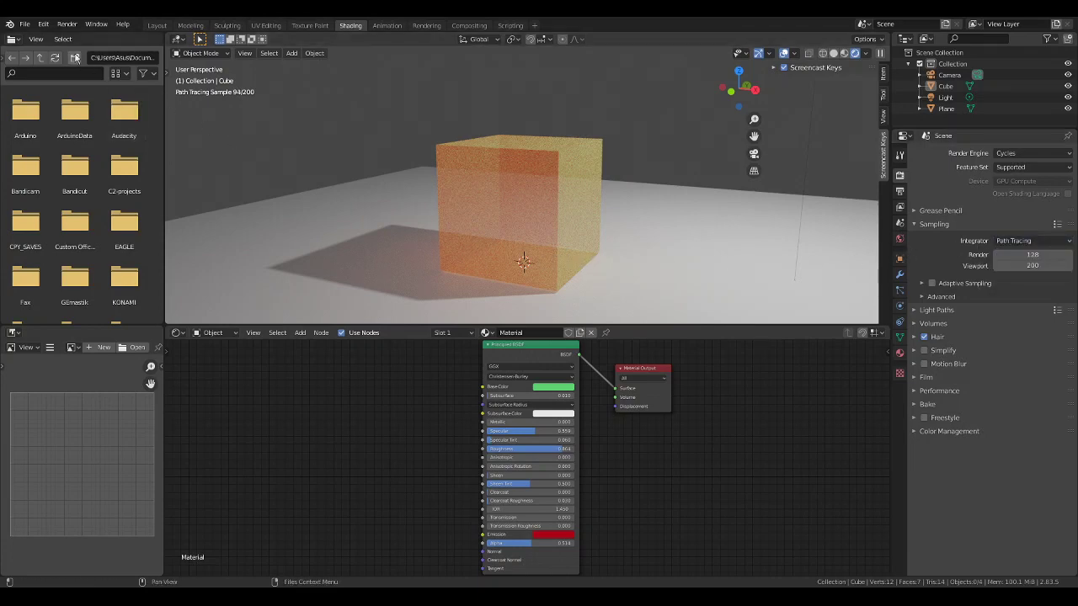
left_click(67, 24)
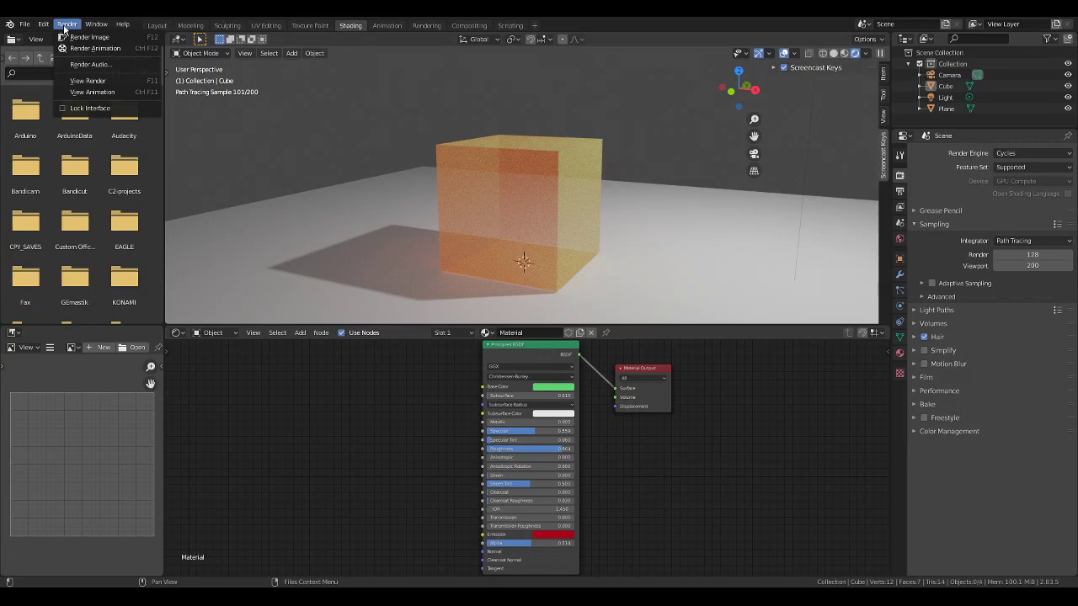
left_click(105, 38)
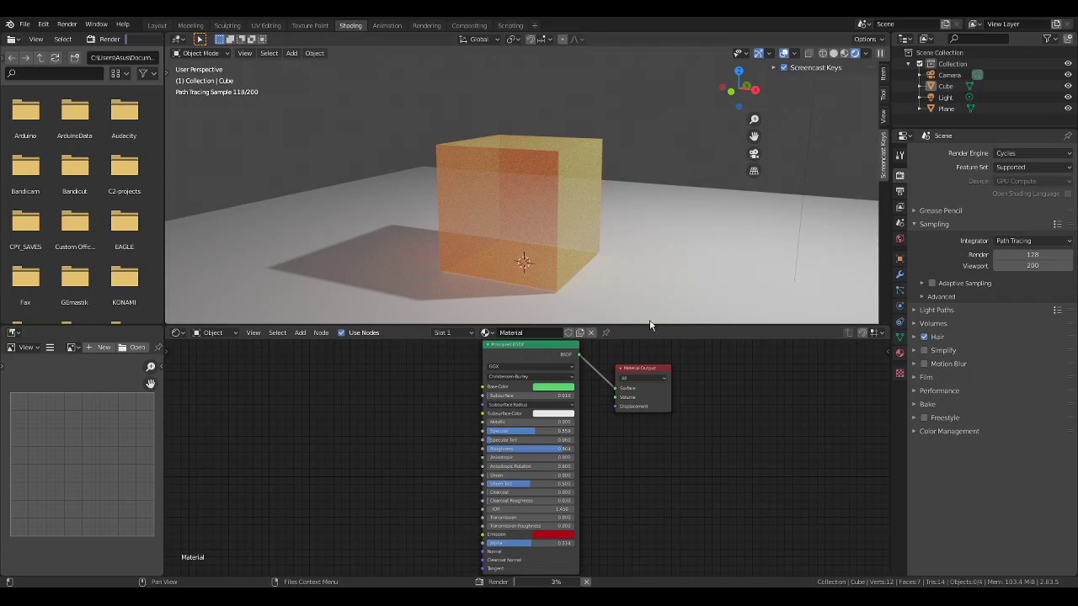
left_click(1062, 16)
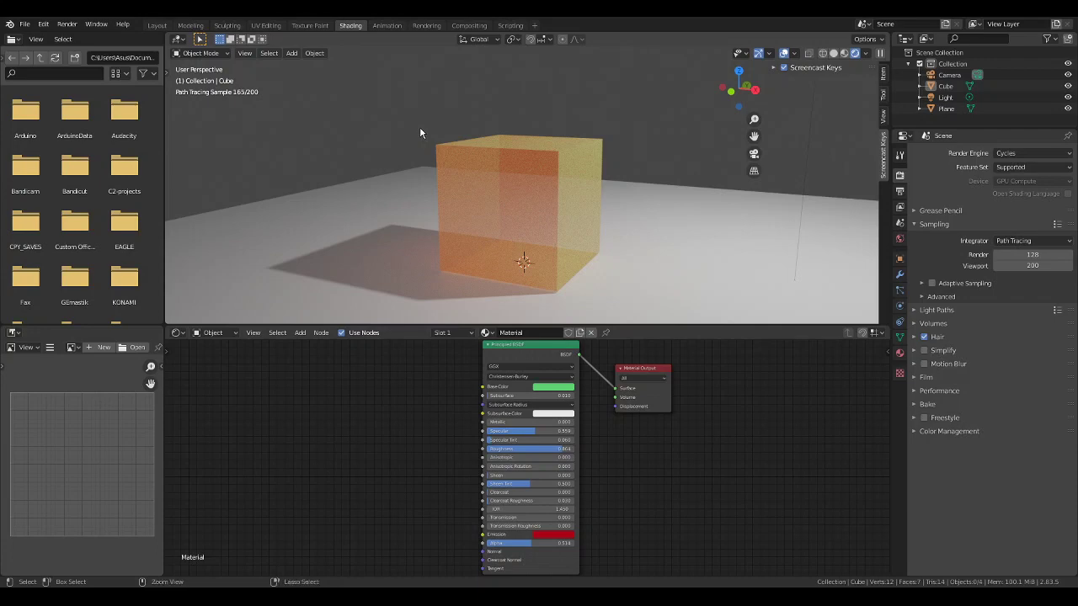
Step: Limit the viewport render to a rectangular region tightly framing the cube
key("ctrl+b")
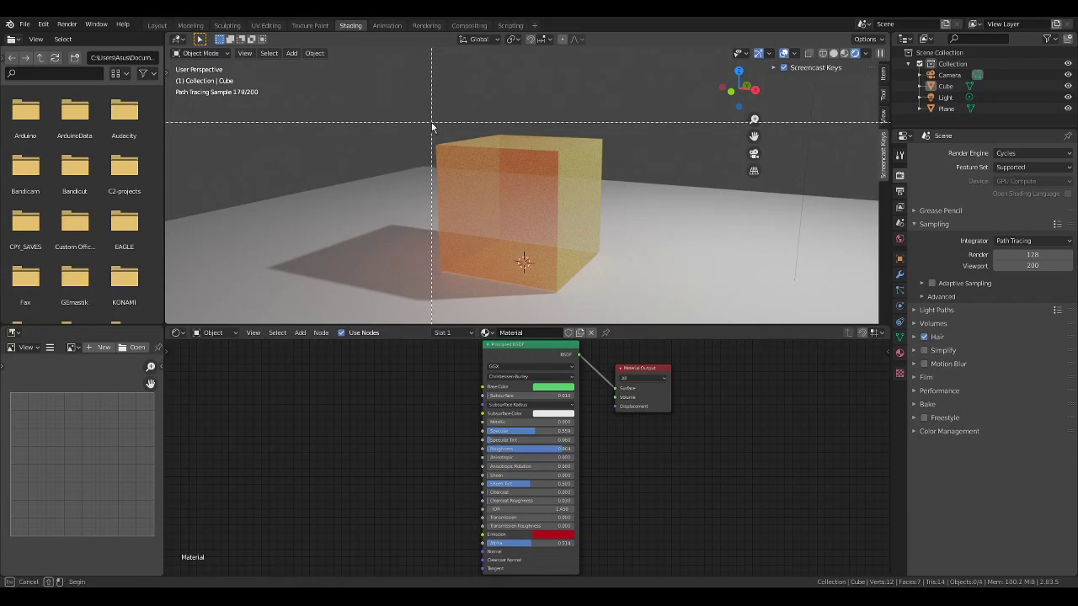
mouse_move(429, 124)
left_mouse_down()
mouse_move(515, 220)
mouse_move(611, 294)
left_mouse_up()
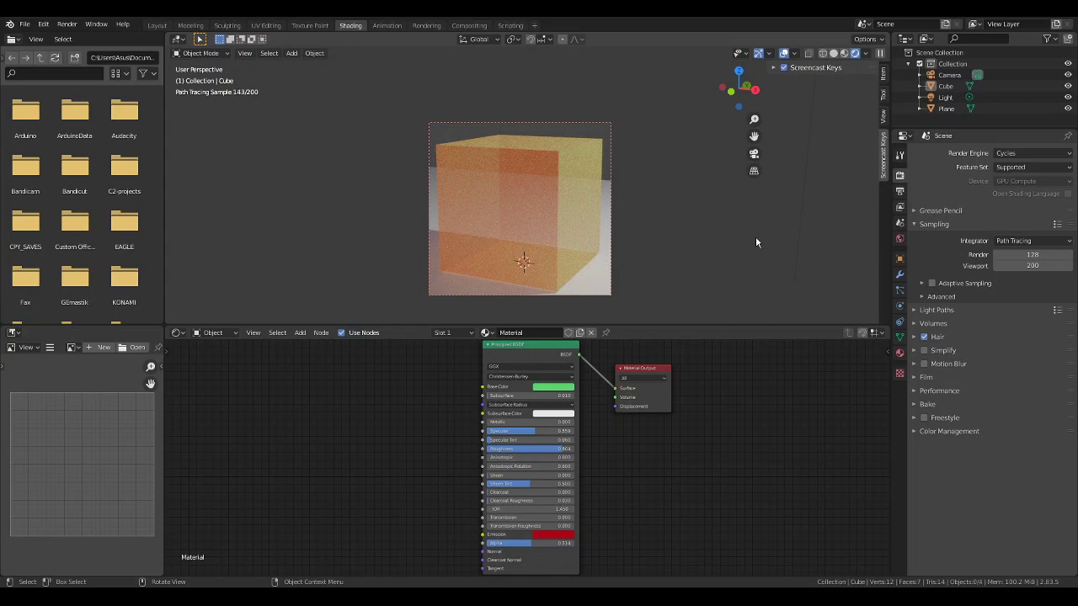
left_click(1036, 167)
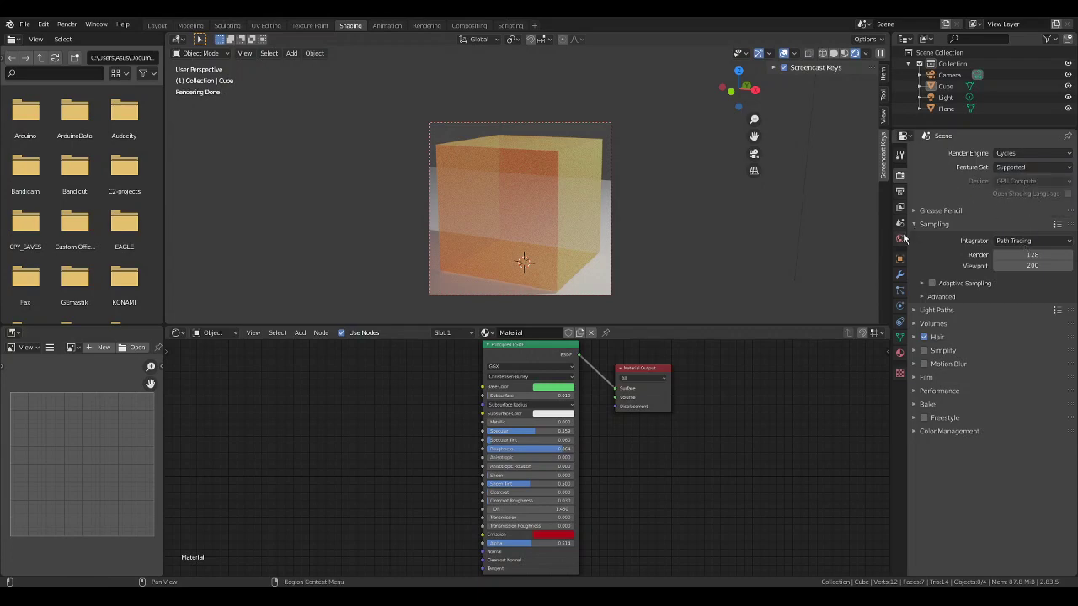
Step: Set the Cycles viewport samples to 300 and inspect the cube's render quality inside the region
mouse_move(1032, 256)
left_mouse_down()
mouse_move(1048, 255)
mouse_move(1034, 261)
left_mouse_up()
left_click(1034, 257)
left_click(1036, 267)
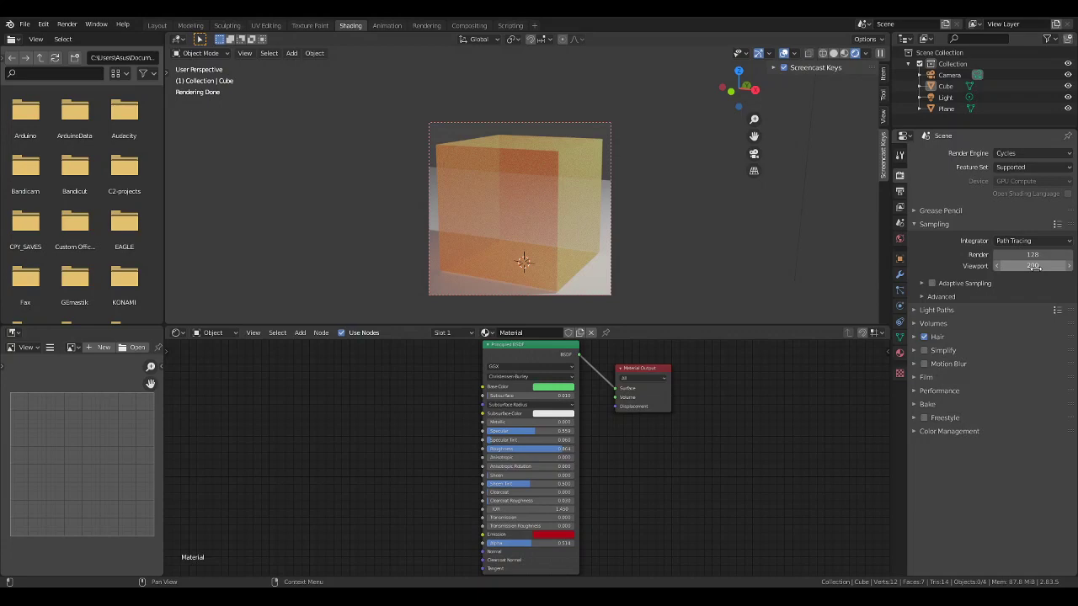
left_click(1035, 266)
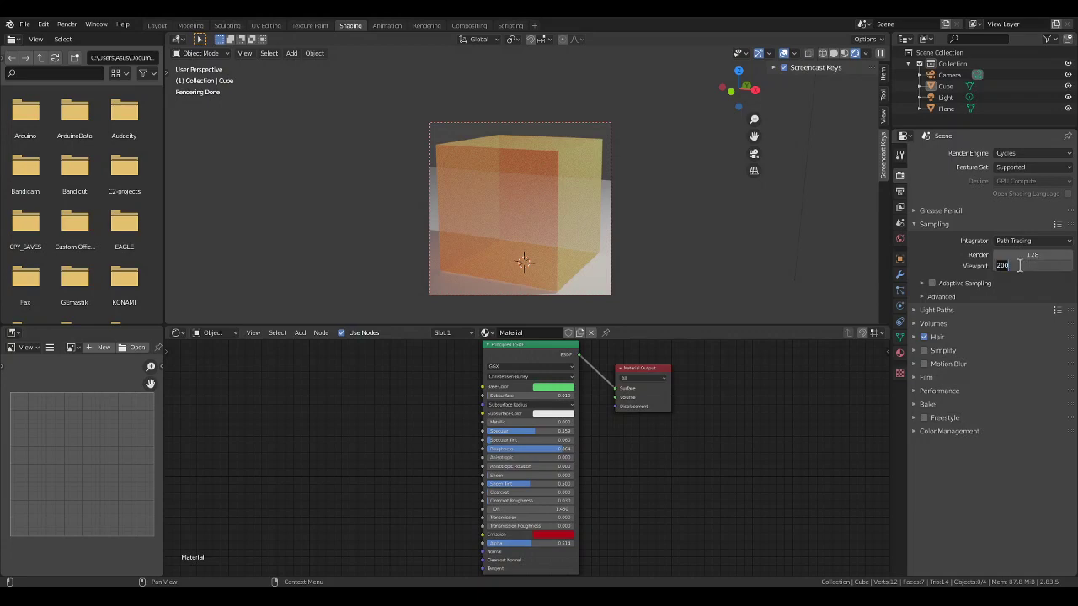
type("300")
key("Return")
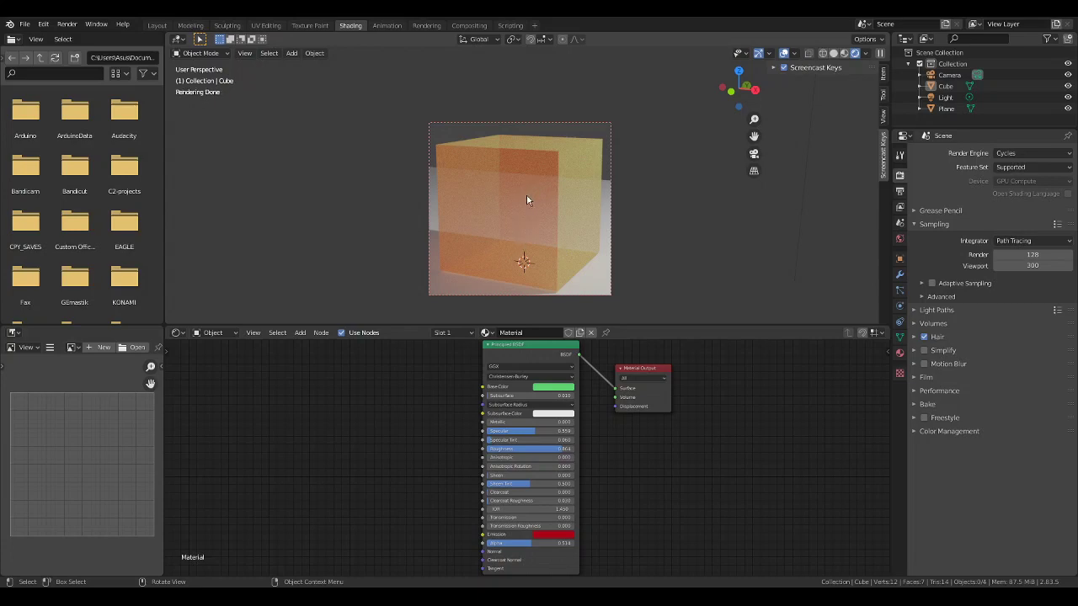
scroll(527, 199, "up", 2)
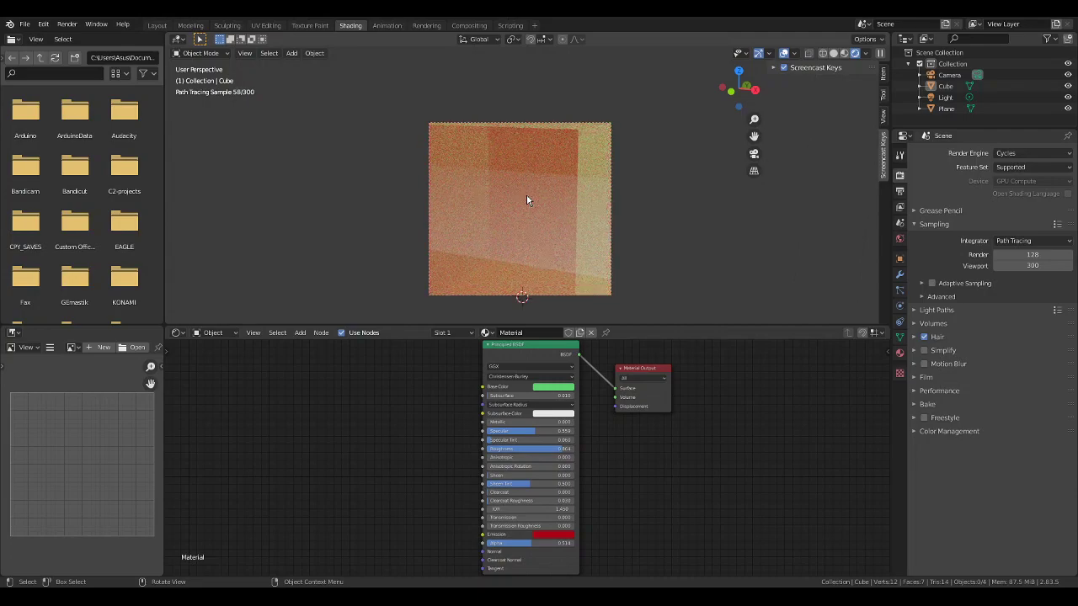
scroll(527, 200, "down", 2)
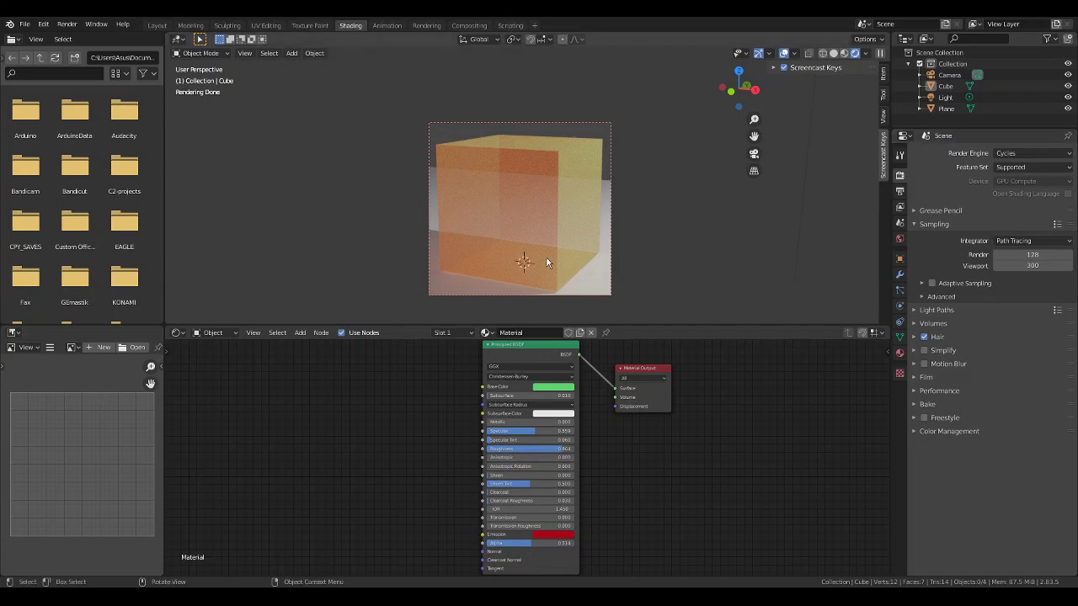
Step: Switch the render engine to Eevee and back to Cycles to compare how the cube looks
left_click(1038, 154)
left_click(1023, 165)
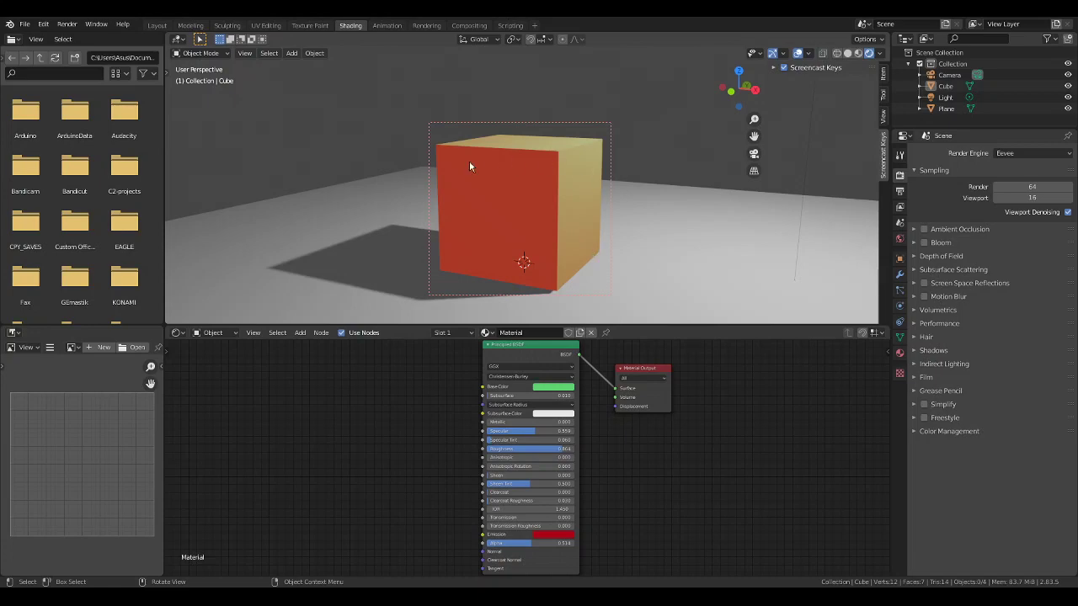
left_click(1021, 152)
left_click(1023, 191)
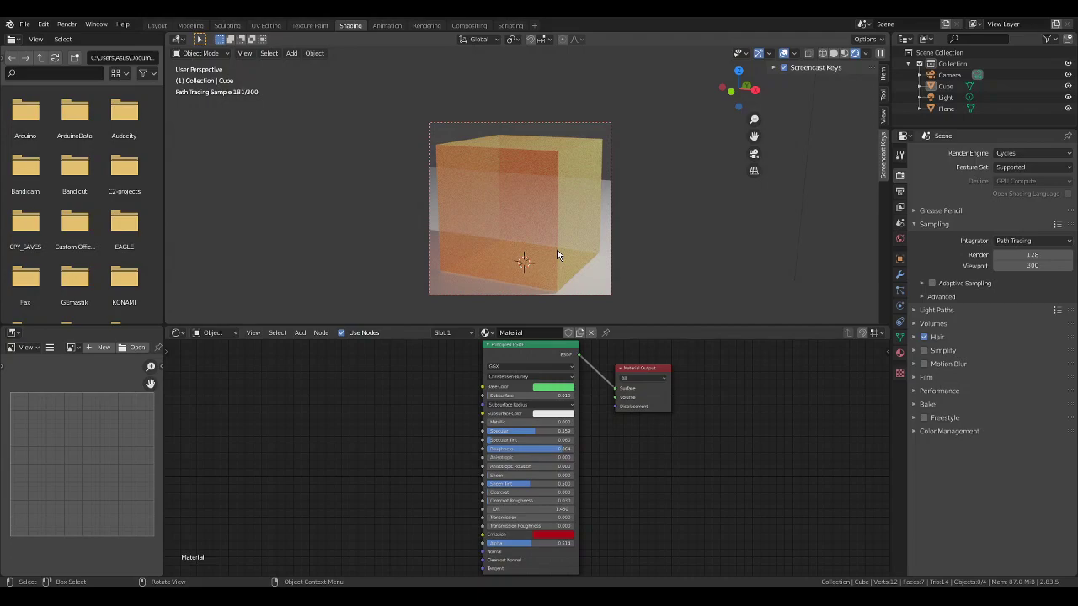
Step: Clear the viewport render region around the cube and set the render engine to Eevee
key("ctrl+alt+b")
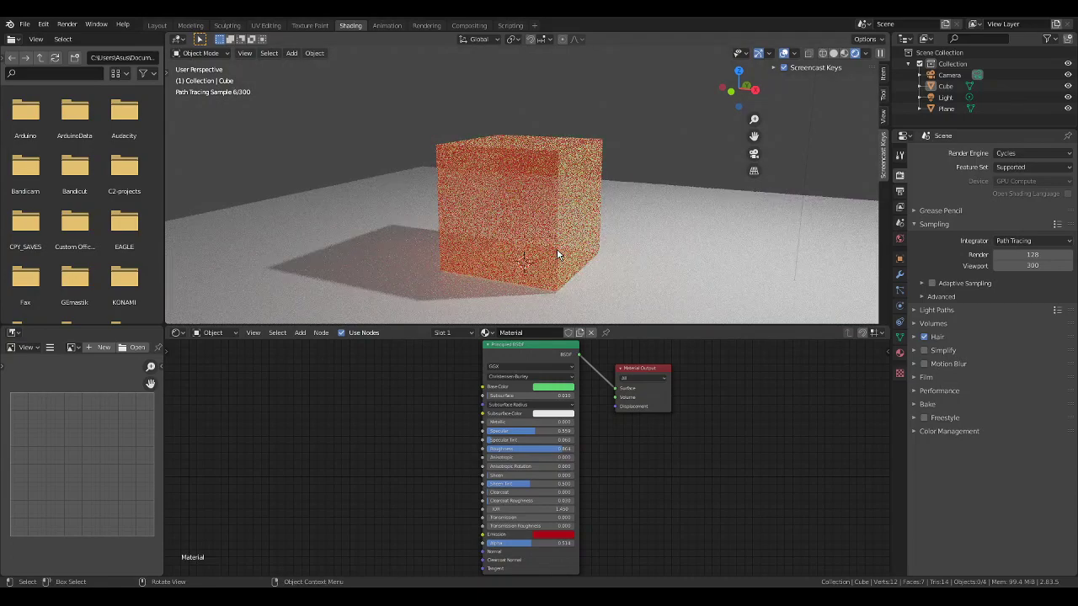
left_click(1036, 153)
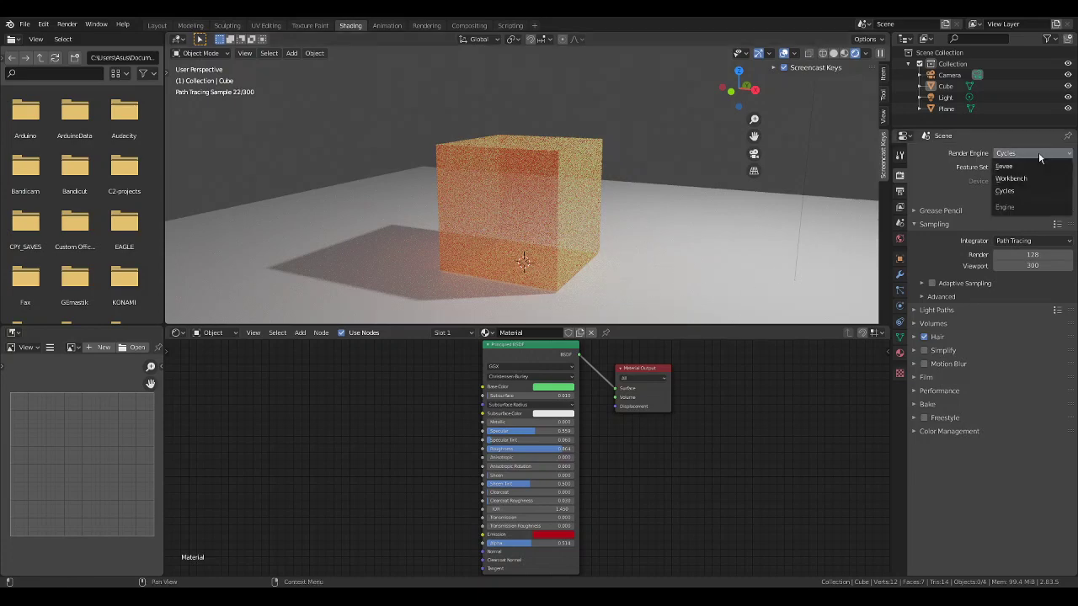
left_click(1016, 167)
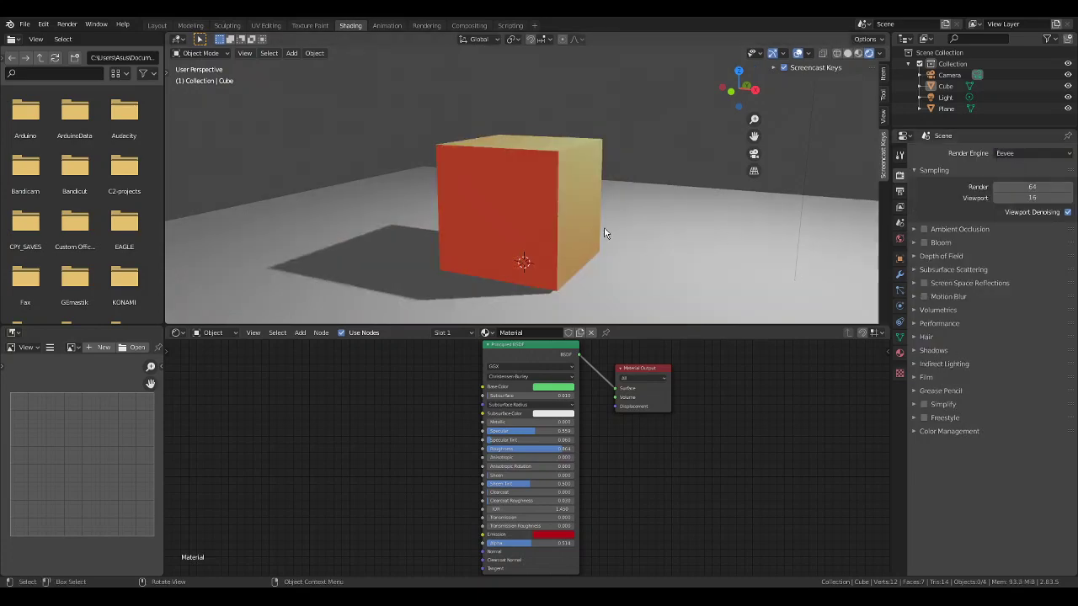
mouse_move(643, 226)
middle_mouse_down()
mouse_move(588, 251)
mouse_move(623, 227)
middle_mouse_up()
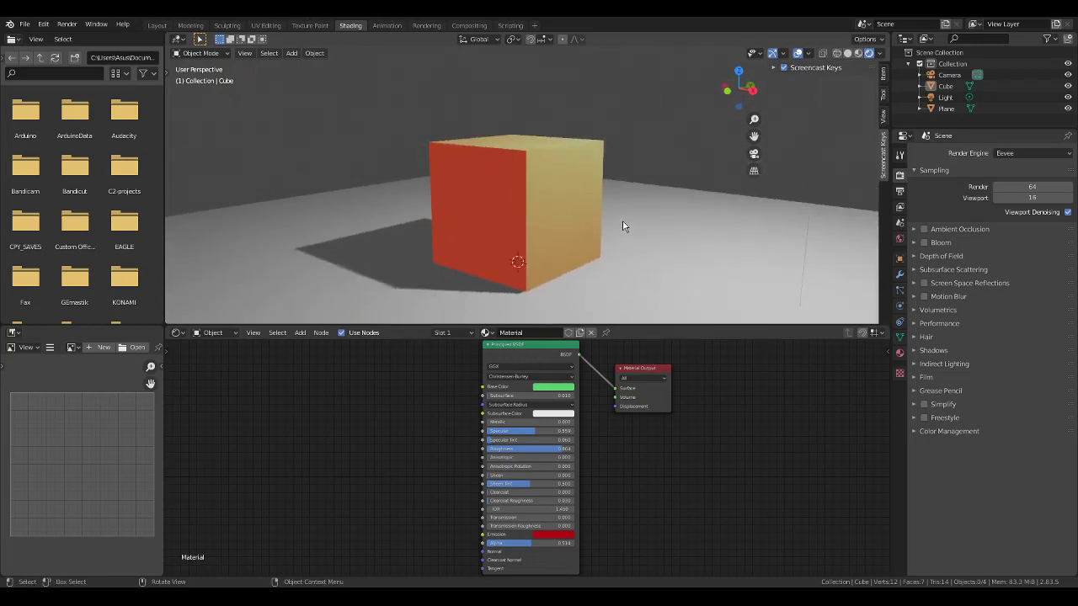
Step: Set the emission colour of the cube's material to black
left_click(532, 201)
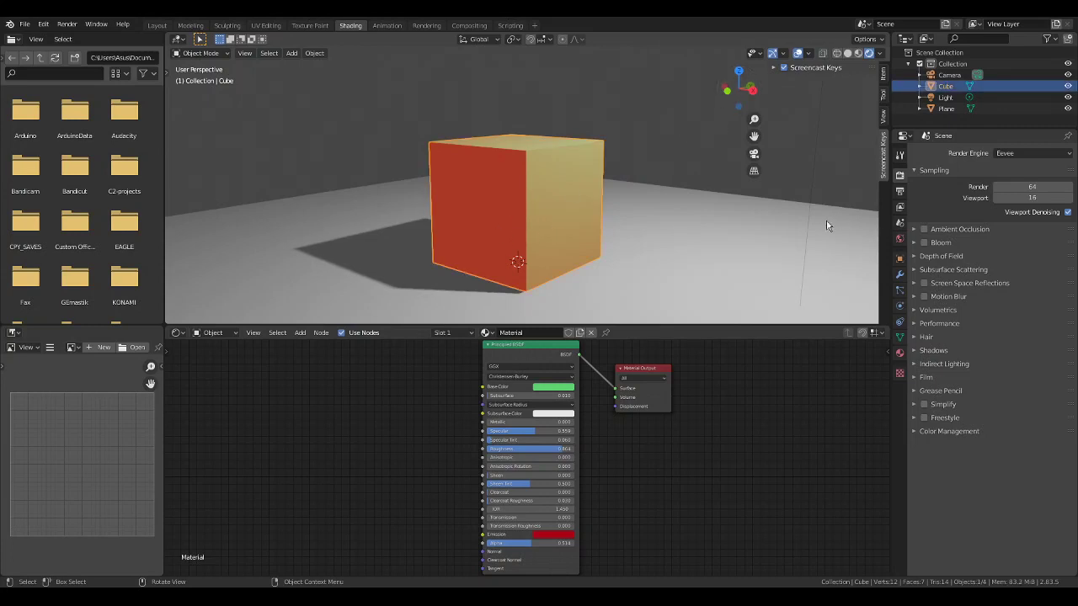
left_click(900, 353)
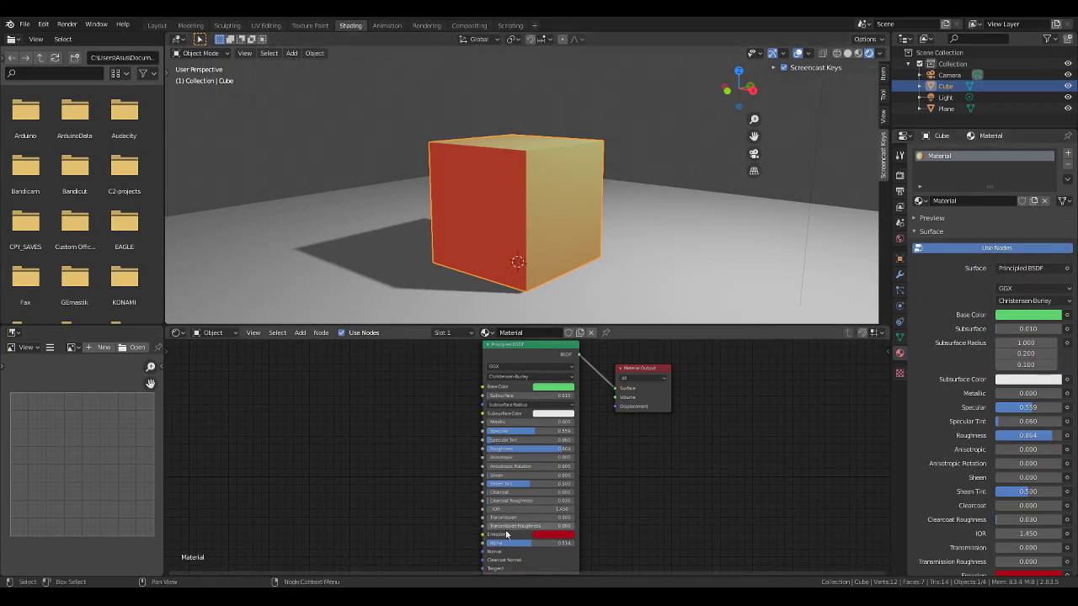
left_click(556, 534)
left_click_drag(599, 472, 601, 487)
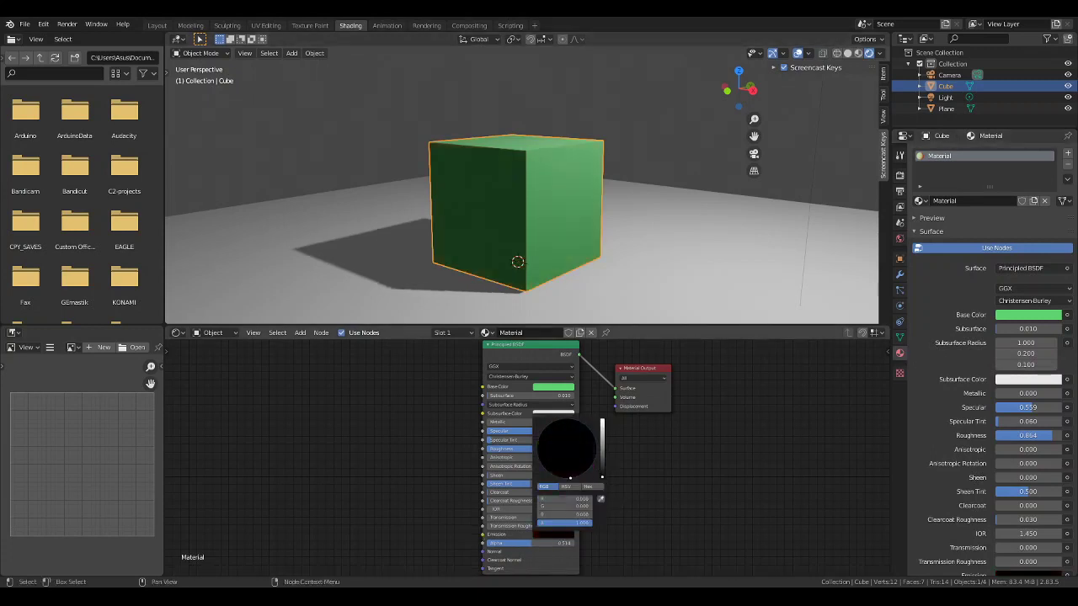
Step: Enter Edit Mode on the cube and select its brightly lit side face facing the viewer's right
mouse_move(643, 279)
middle_mouse_down()
mouse_move(615, 287)
mouse_move(627, 287)
middle_mouse_up()
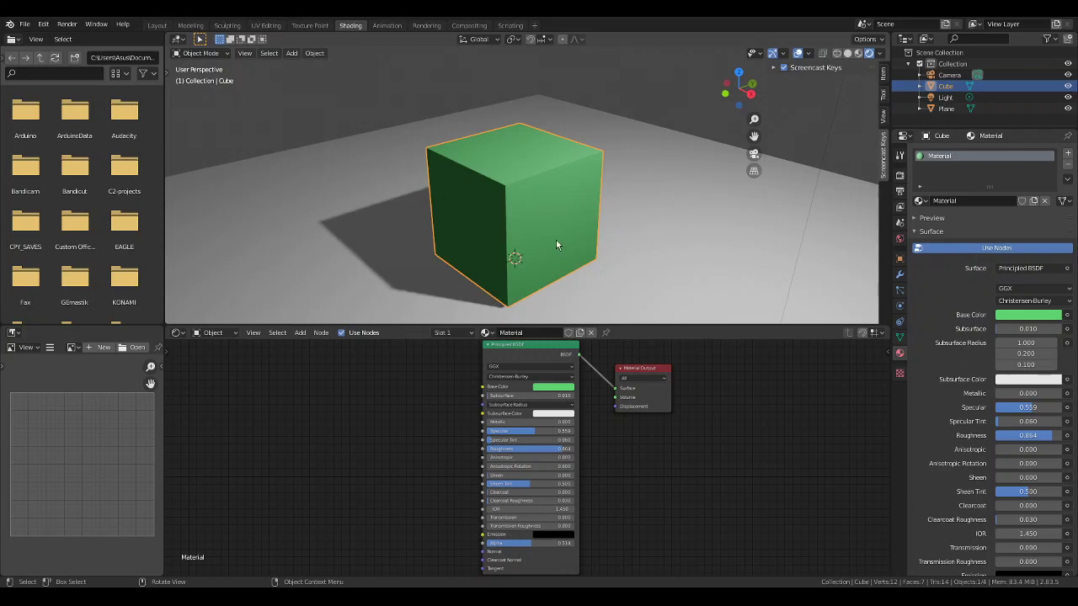
key("Tab")
left_click(512, 162)
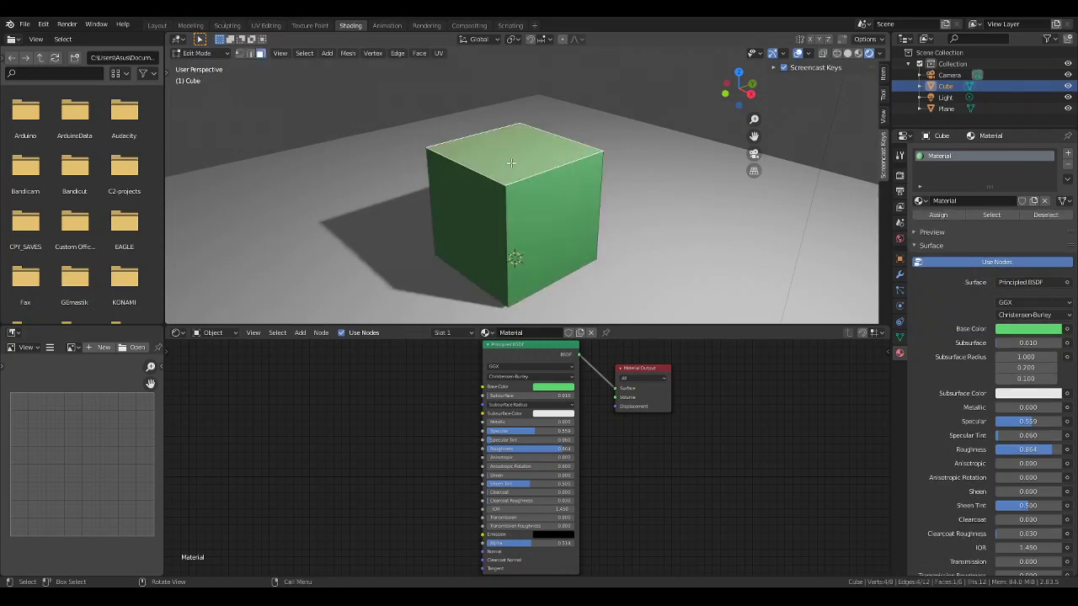
left_click(558, 223)
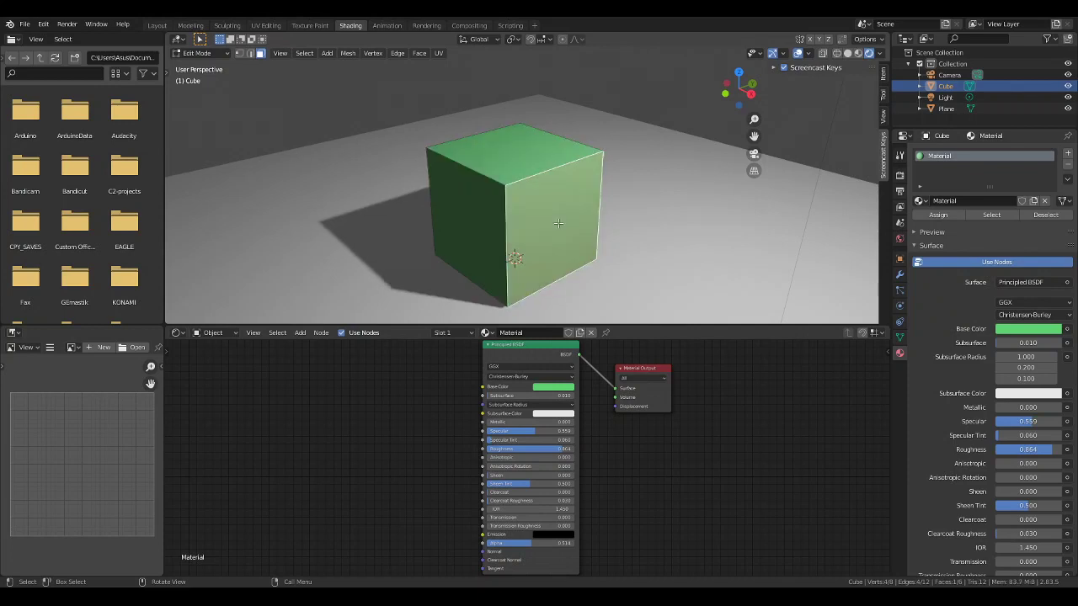
left_click(480, 224)
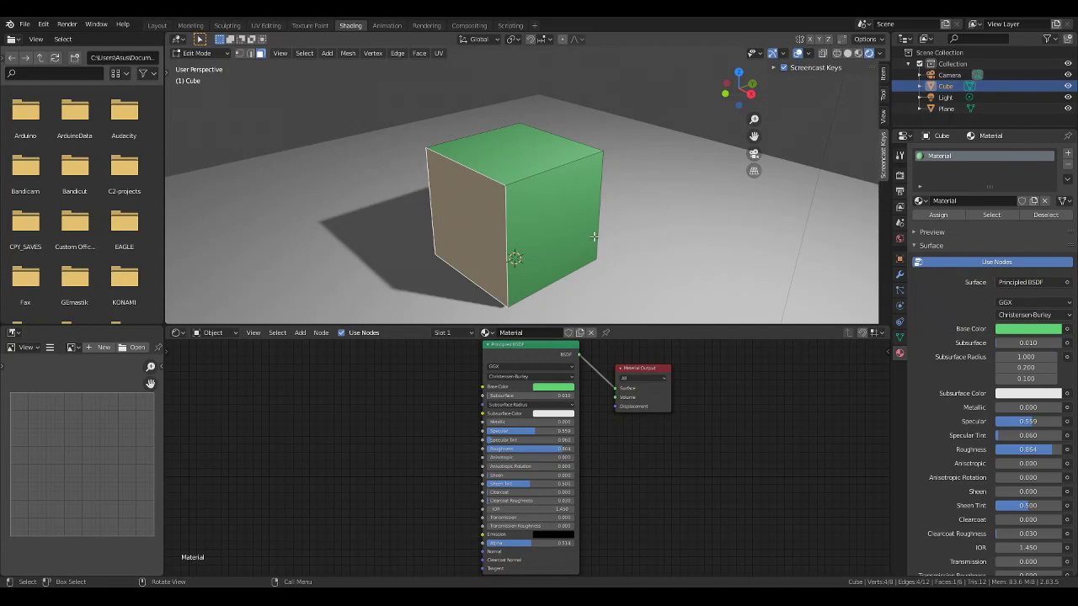
left_click(548, 216)
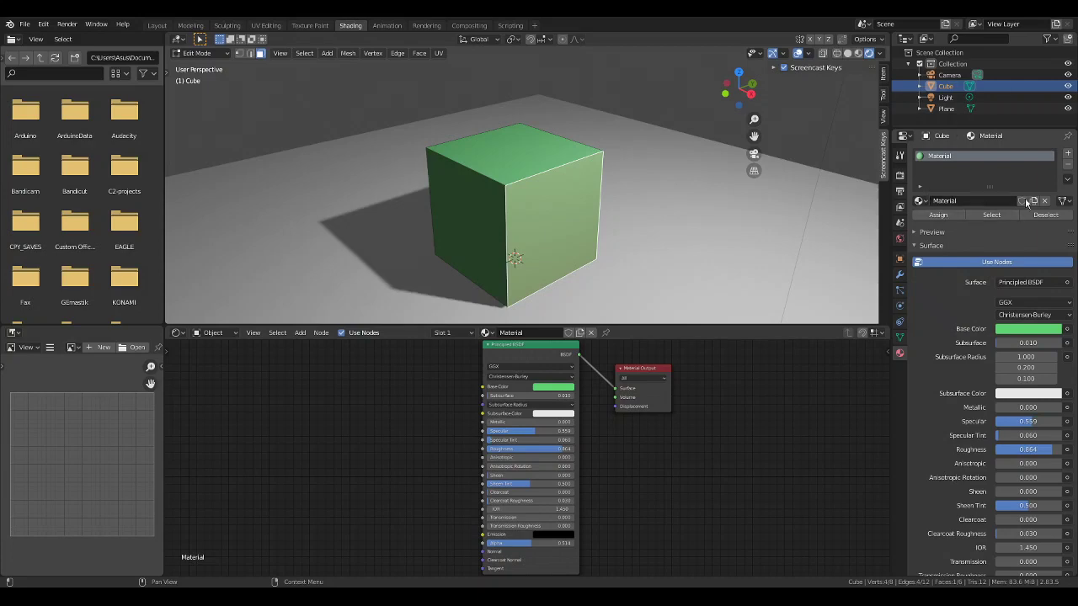
Step: Add a second material slot to the cube with a new material named "blue"
left_click(1067, 153)
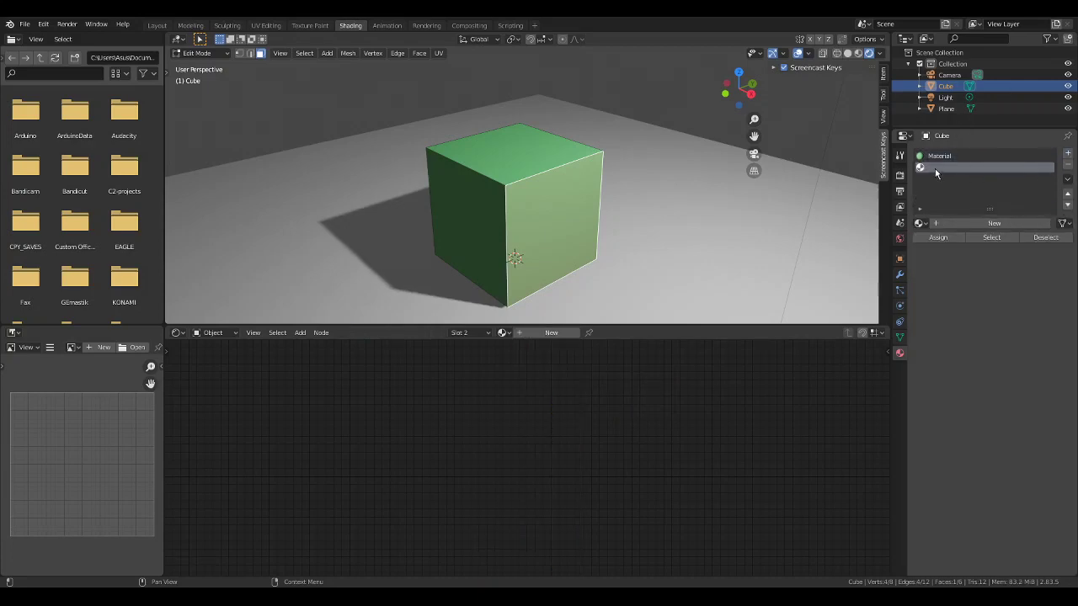
left_click(994, 223)
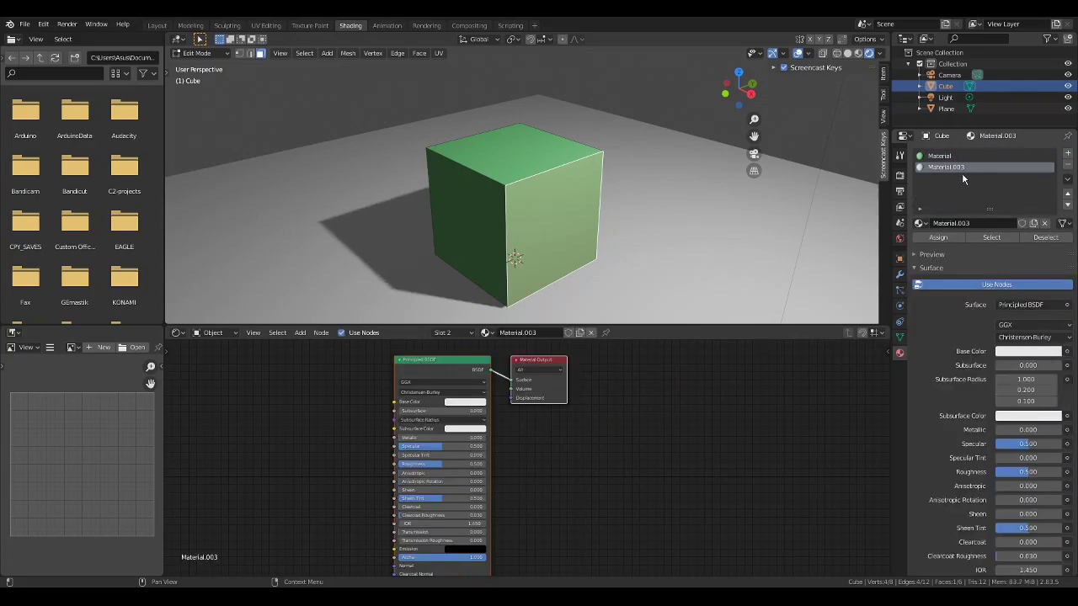
double_click(963, 168)
type("g")
type("lue")
key("Return")
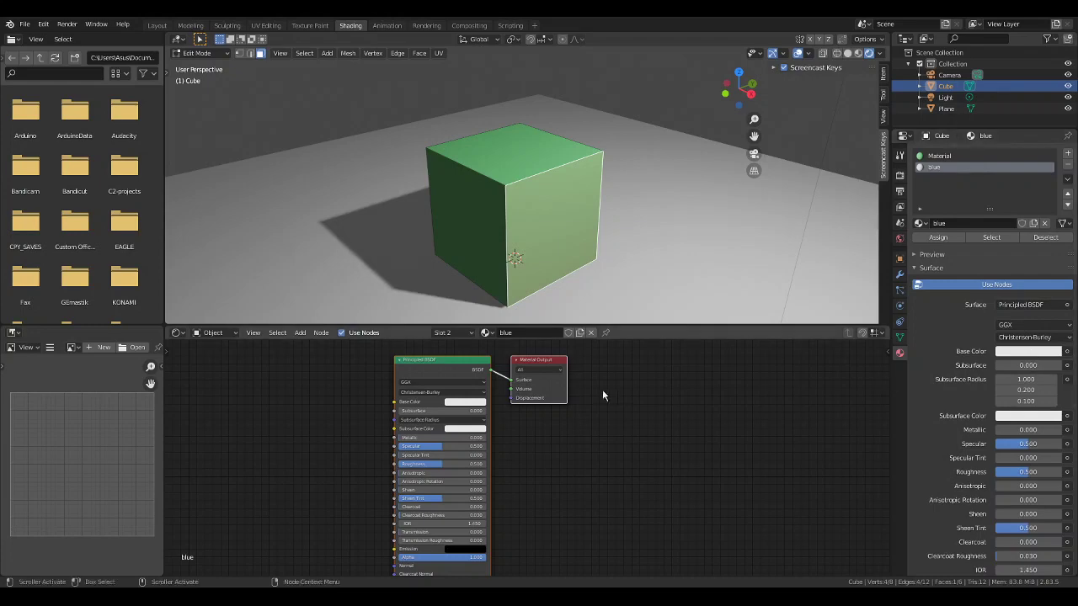
Step: Give the "blue" material a blue base colour, assign it to the selected face, and return to Object Mode
left_click(459, 403)
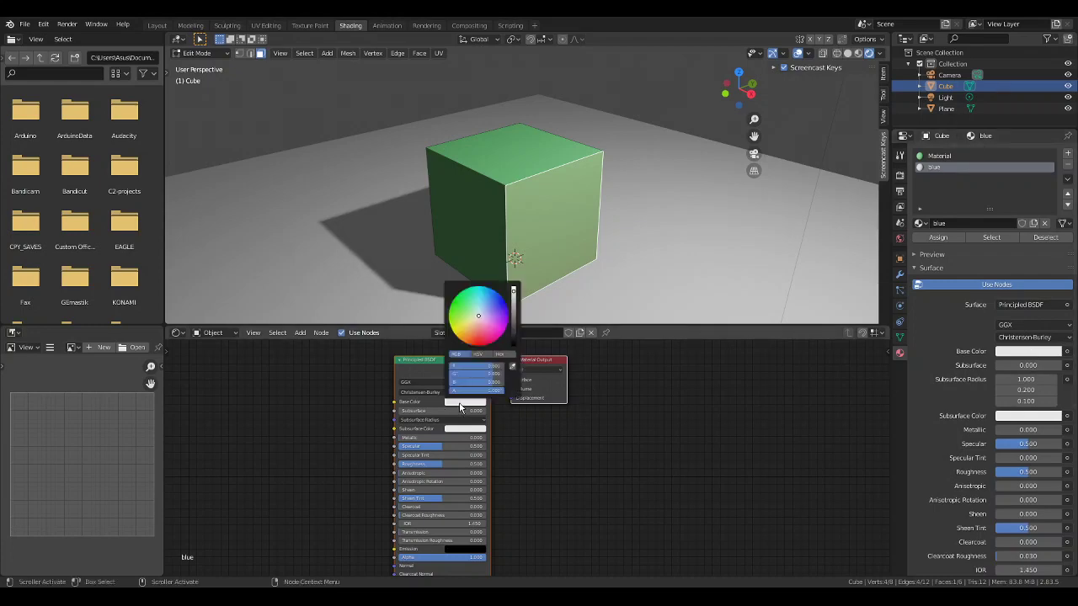
left_click(499, 318)
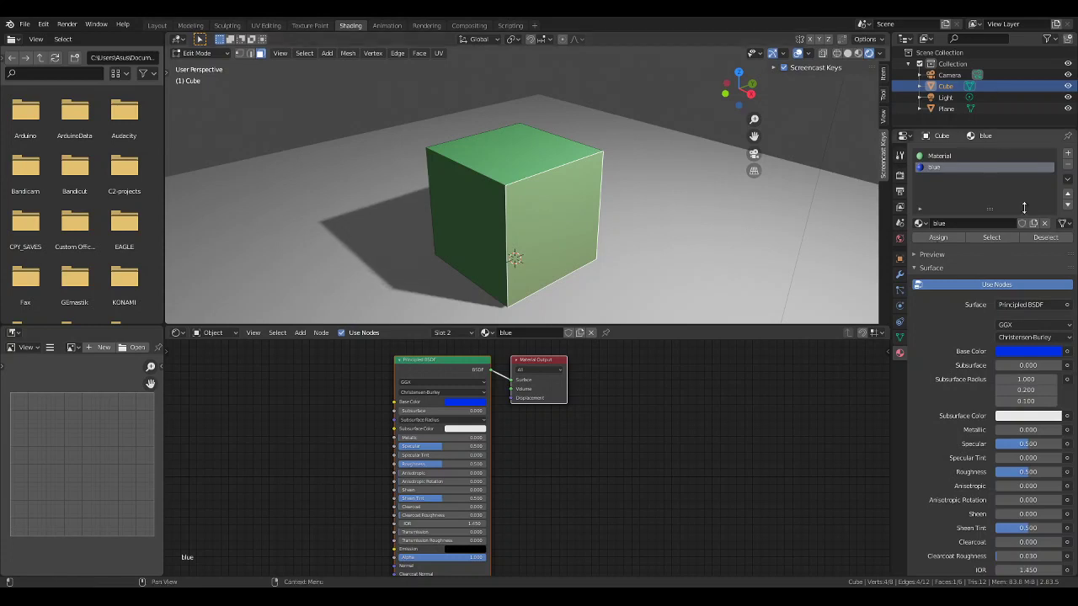
left_click(953, 241)
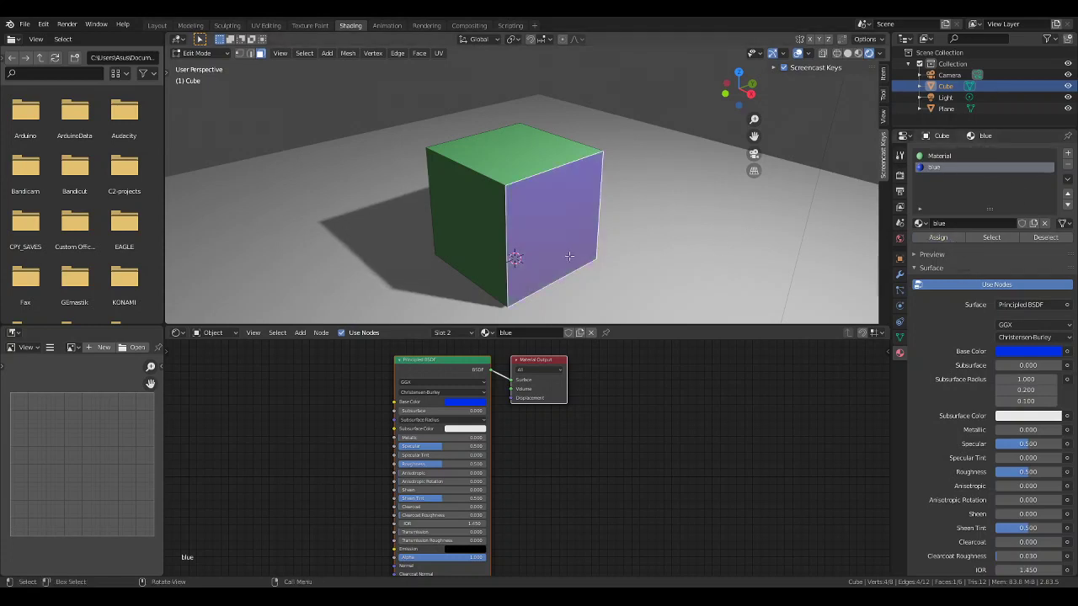
mouse_move(536, 265)
middle_mouse_down()
mouse_move(590, 268)
mouse_move(532, 267)
middle_mouse_up()
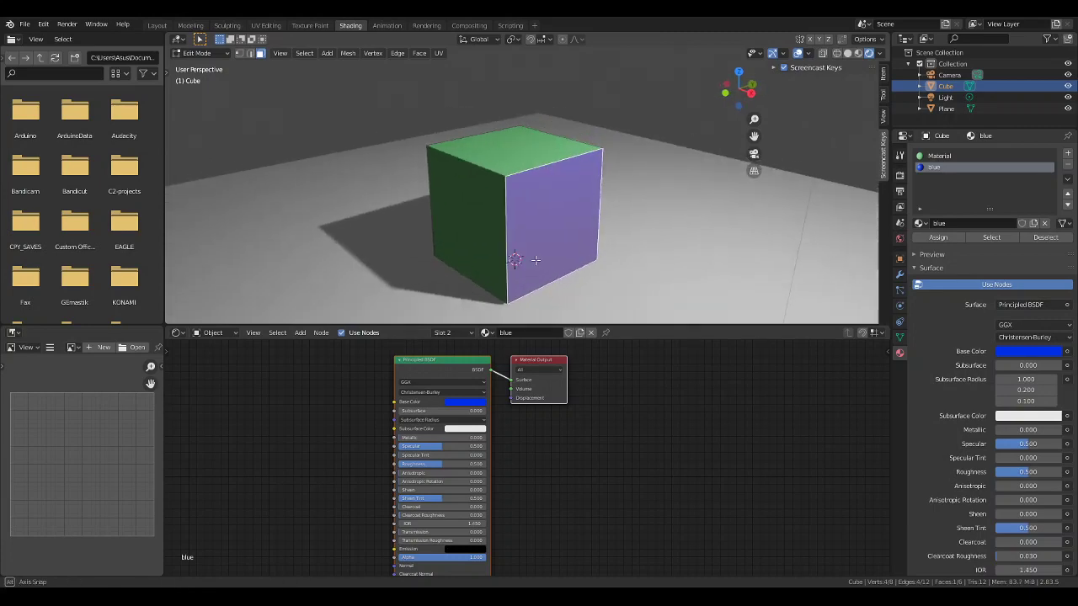
left_click(662, 232)
key("Tab")
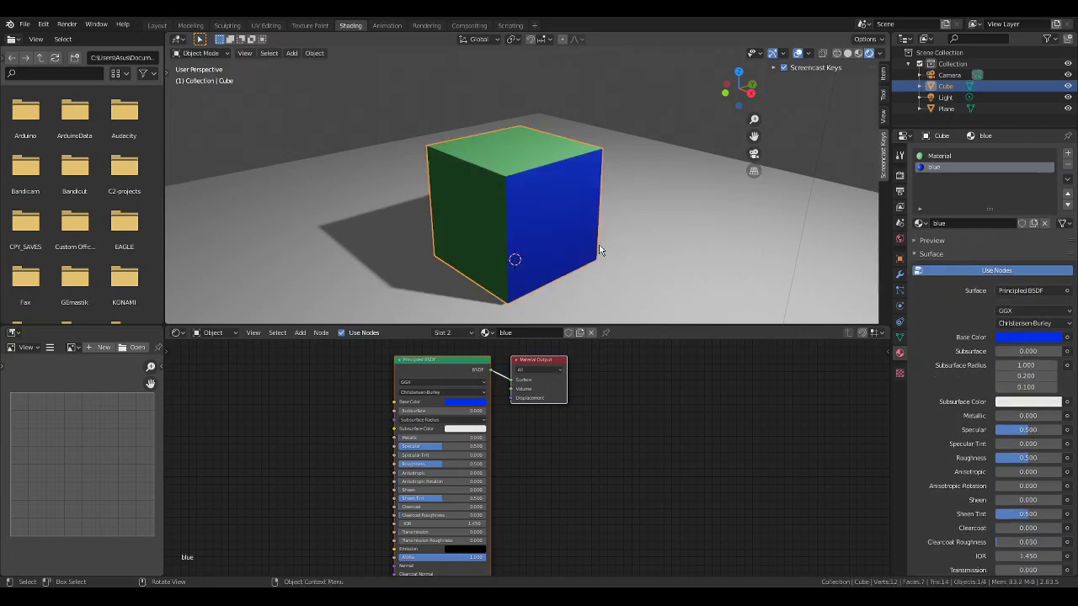
Step: Re-enter Edit Mode on the cube and compare the shader nodes of the "Material" and "blue" slots
key("Tab")
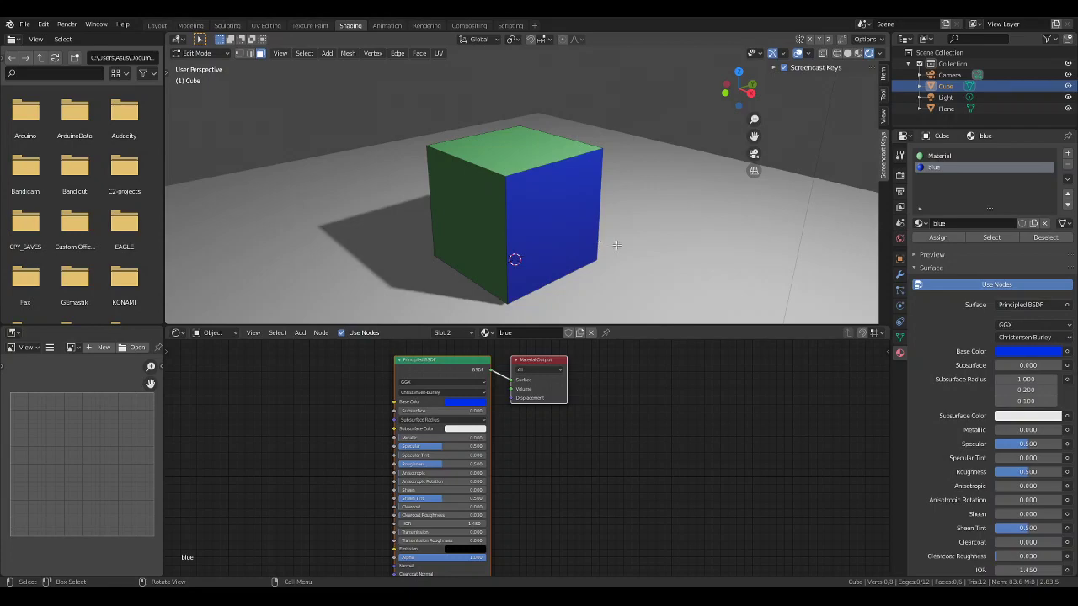
left_click(935, 158)
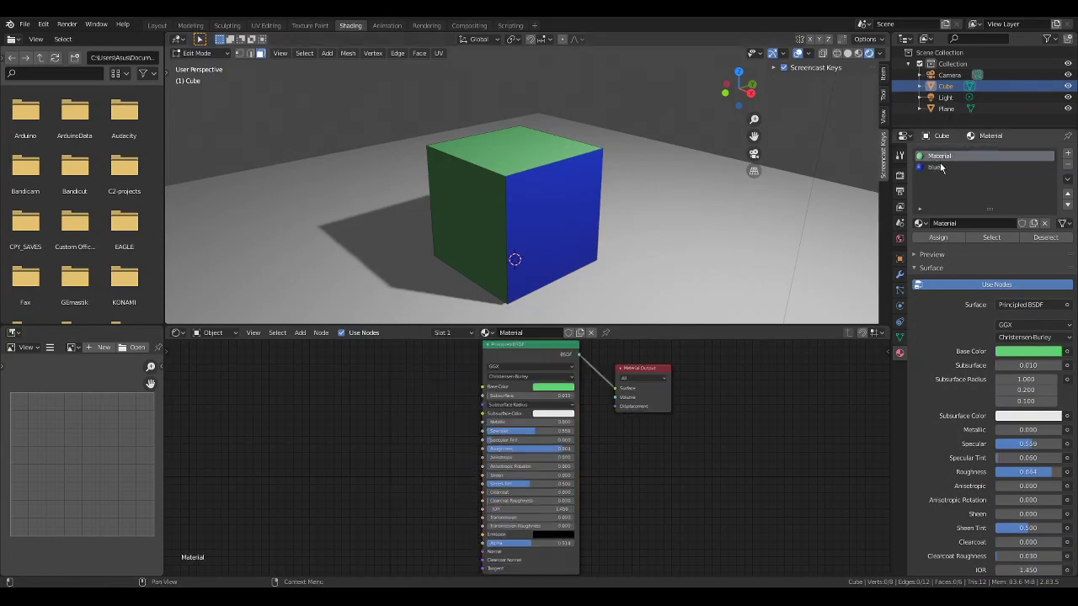
left_click(937, 168)
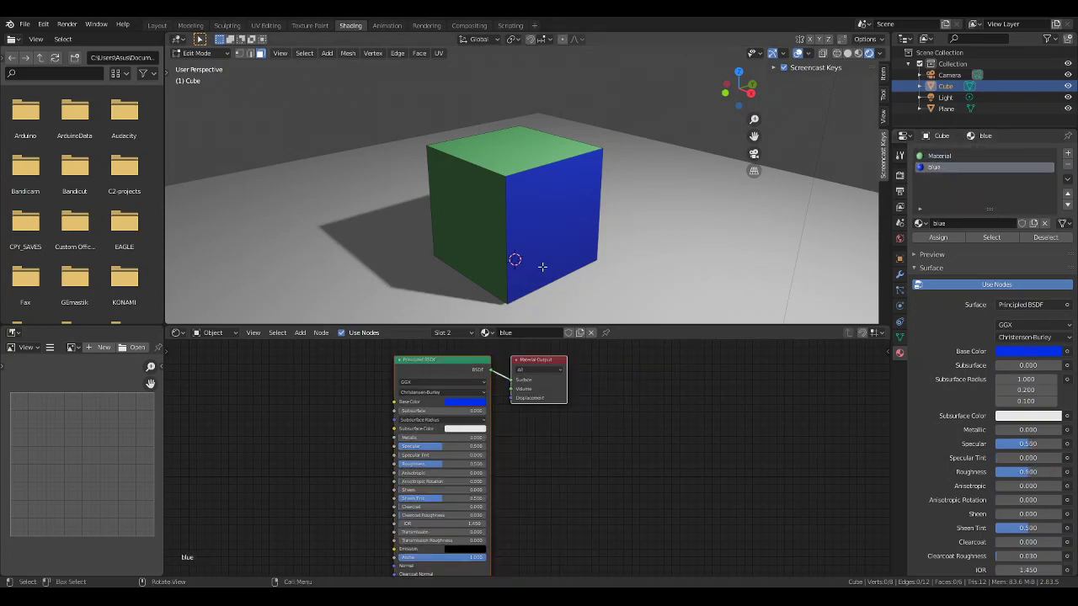
scroll(539, 261, "down", 1)
scroll(539, 261, "up", 1)
mouse_move(548, 259)
middle_mouse_down()
mouse_move(558, 258)
mouse_move(469, 221)
mouse_move(468, 196)
mouse_move(665, 221)
mouse_move(553, 262)
middle_mouse_up()
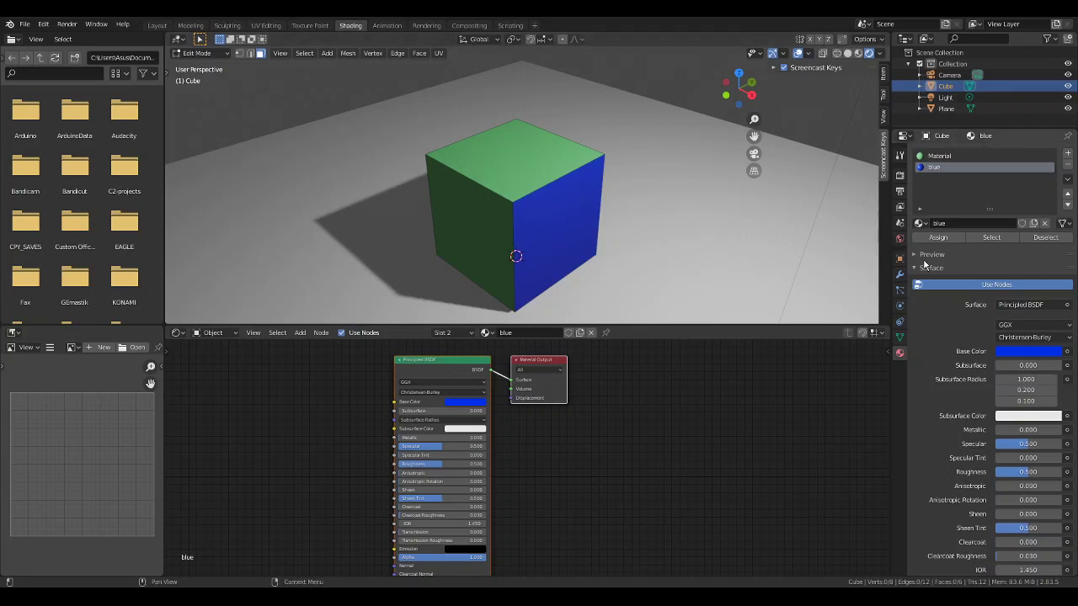
Step: Add a third material slot to the cube with a new material named "red"
left_click(1068, 156)
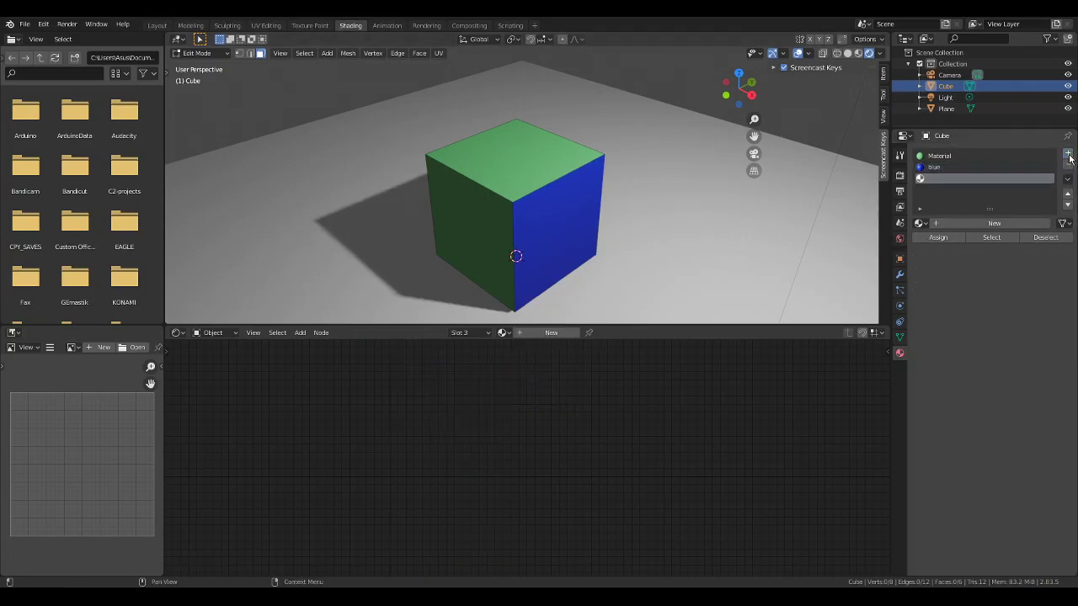
left_click(977, 222)
double_click(949, 179)
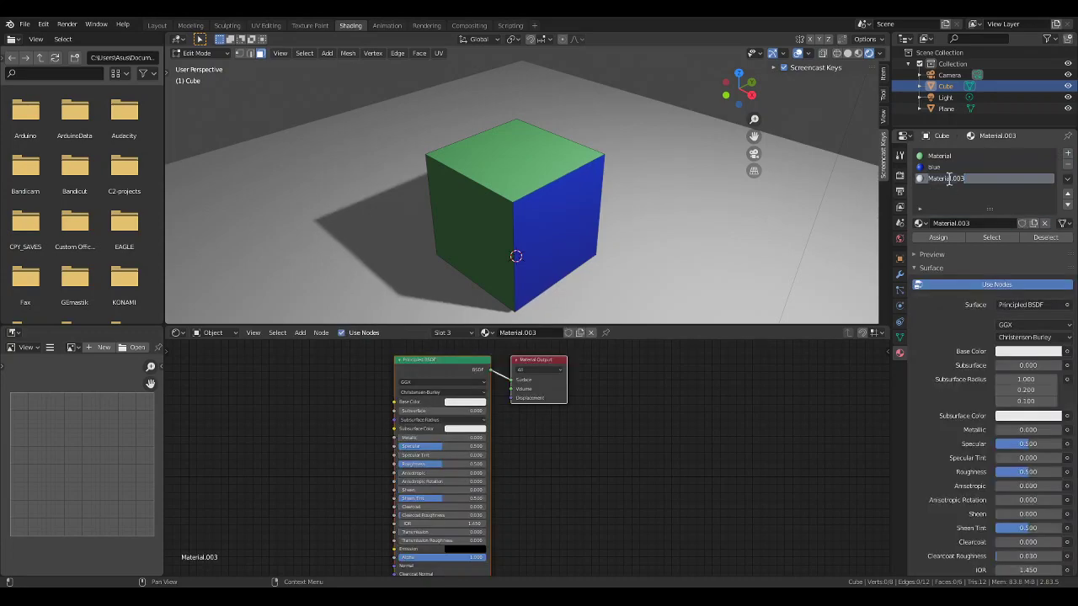
type("red")
key("Return")
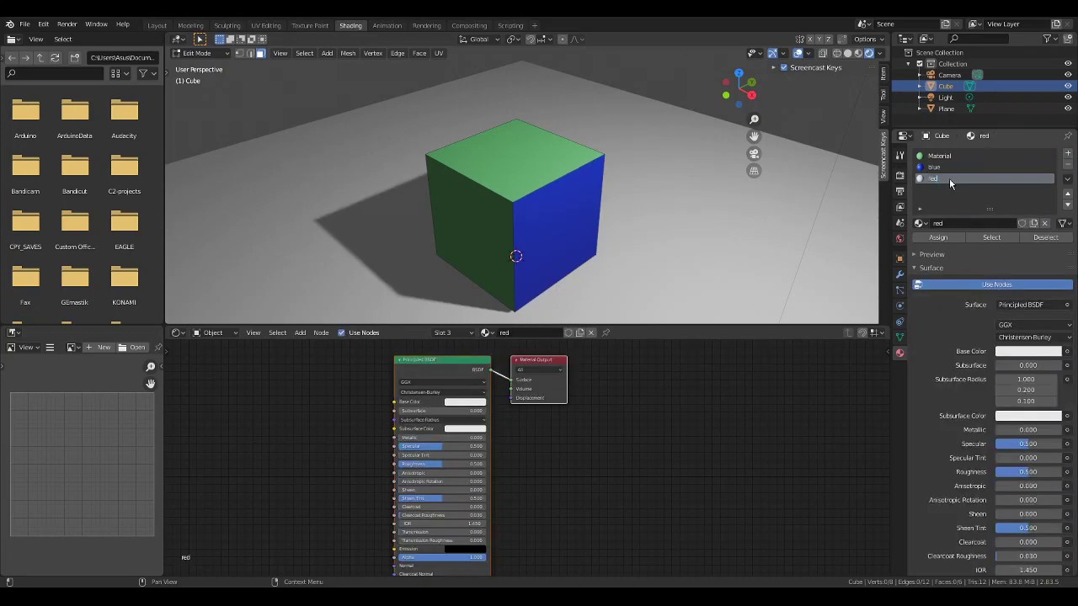
Step: Give the "red" material a red base colour and assign it to the cube's top face
left_click(462, 403)
left_click(484, 333)
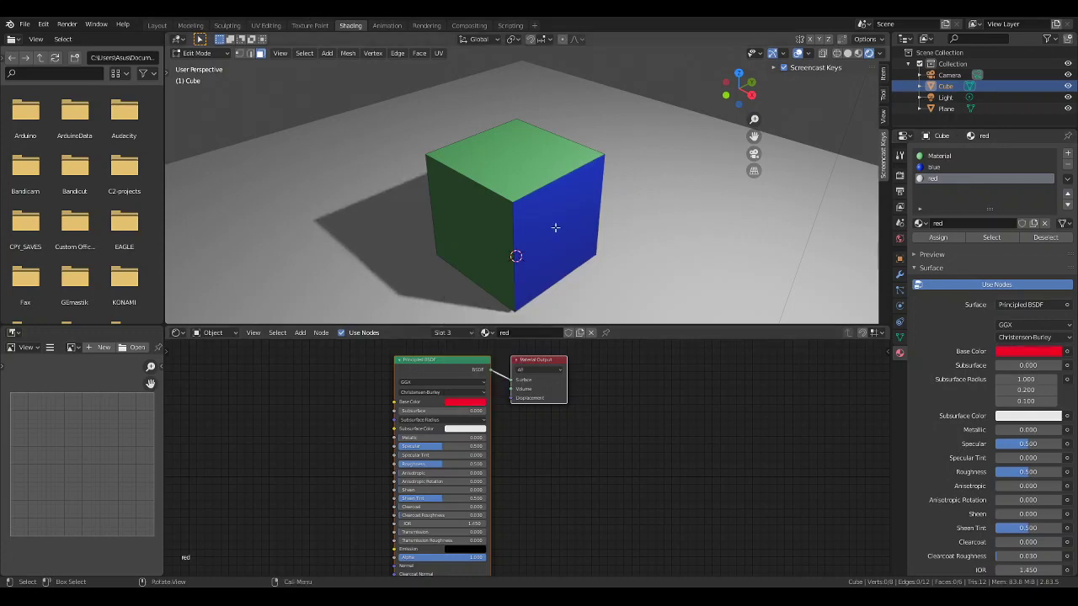
left_click(525, 149)
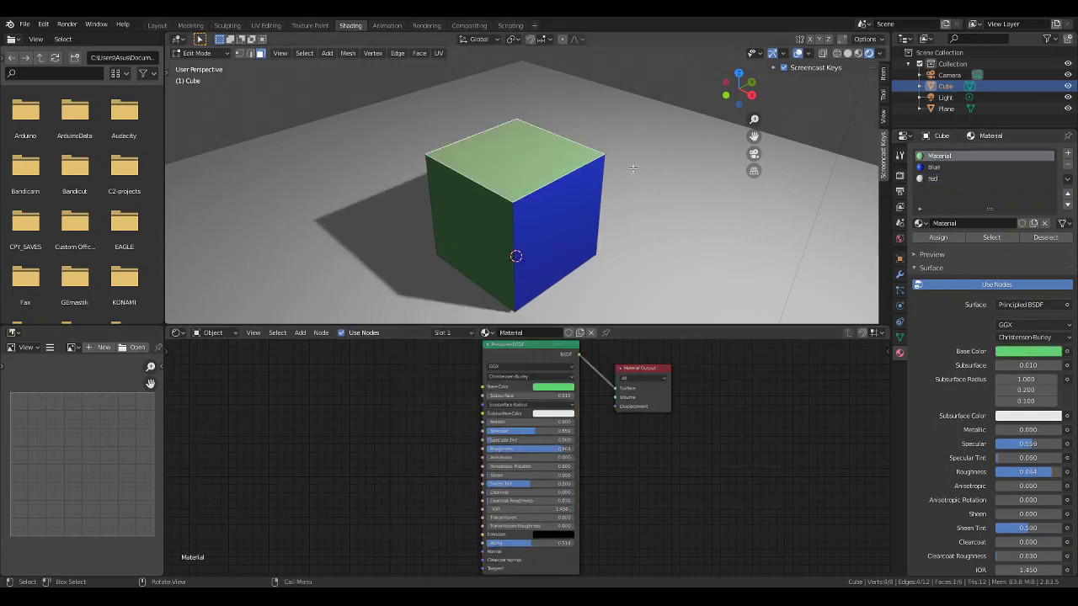
left_click(947, 240)
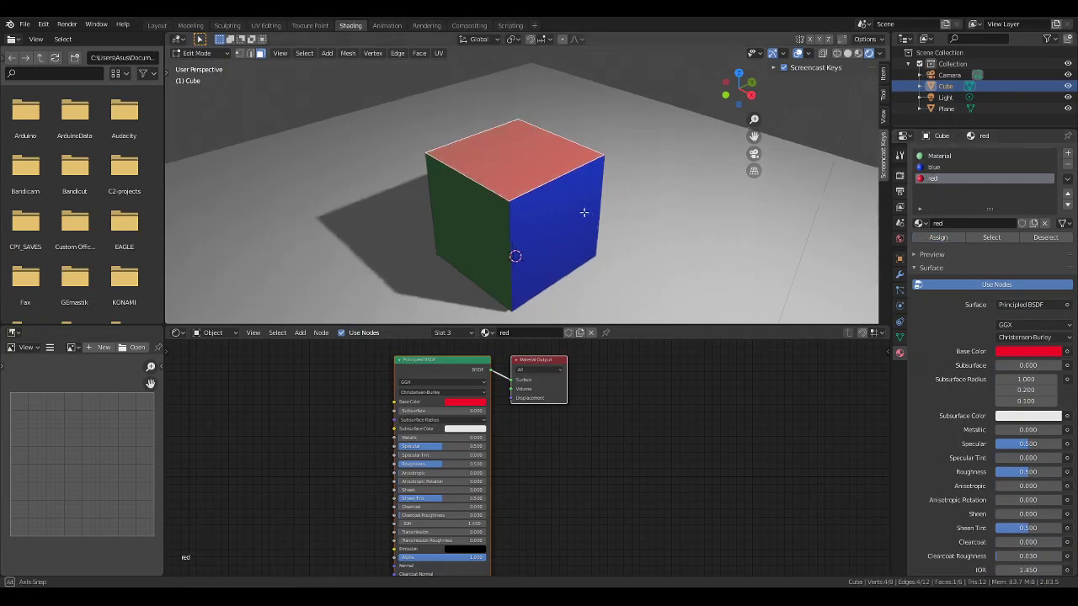
Step: Create a new material with a yellow base colour in a fourth slot and assign it to the cube's back face
middle_click_drag(554, 225, 420, 214)
left_click(510, 207)
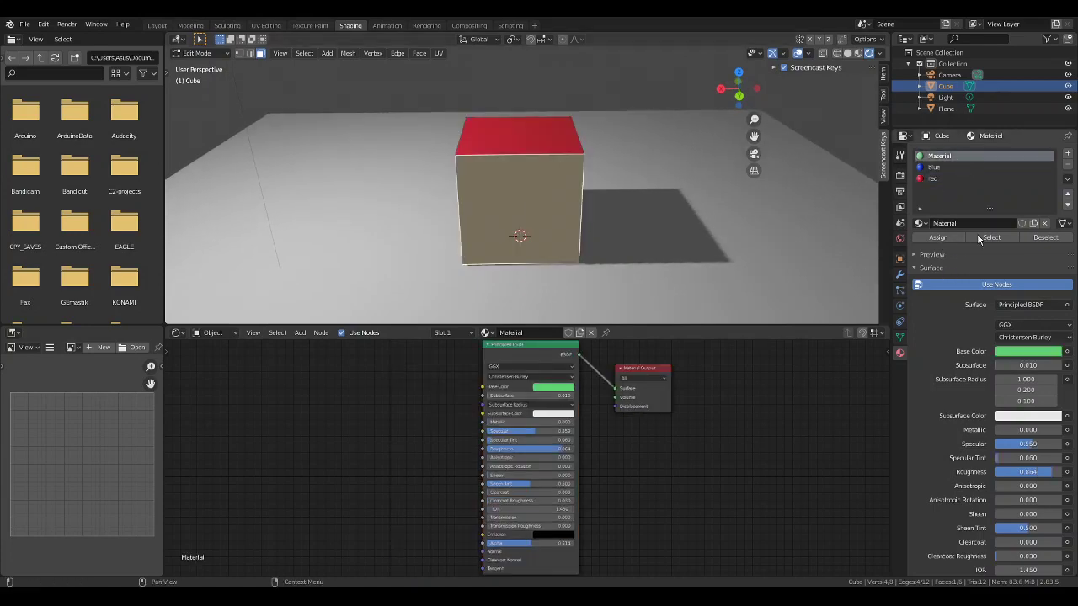
left_click(1068, 154)
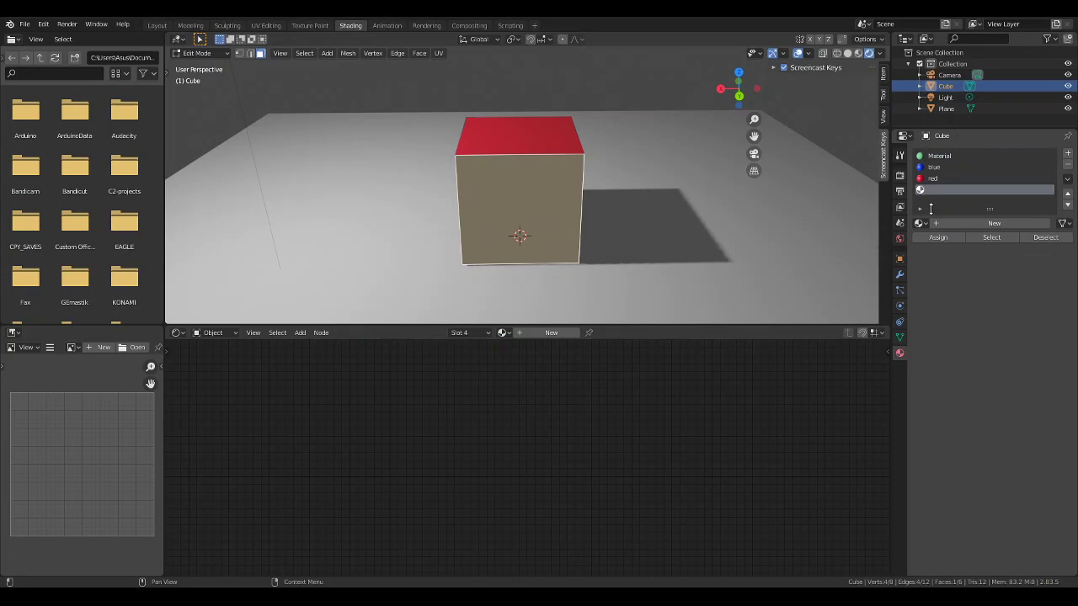
left_click(975, 224)
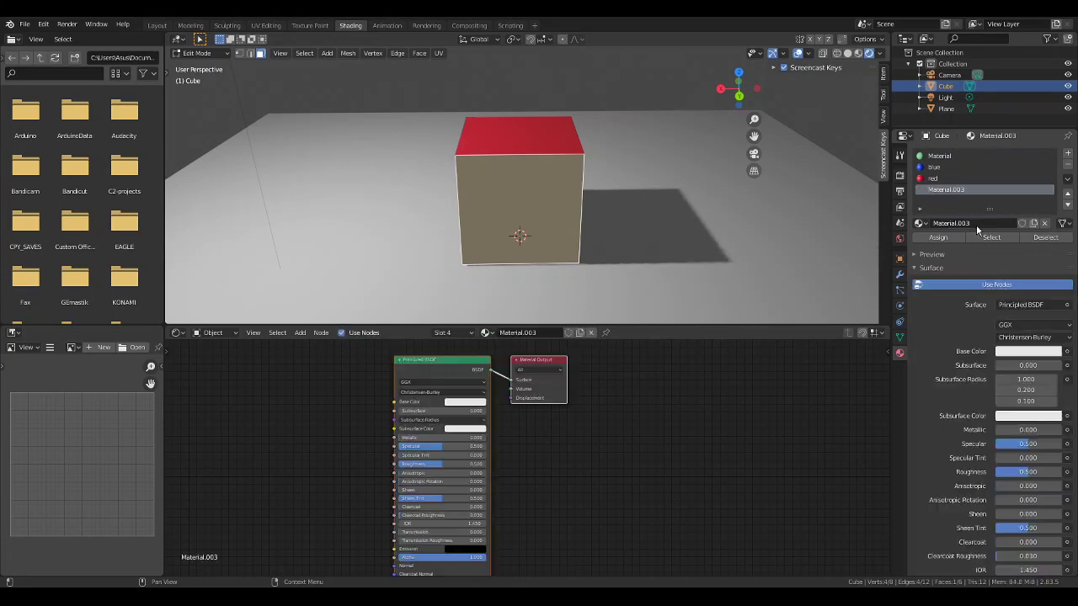
left_click(1019, 353)
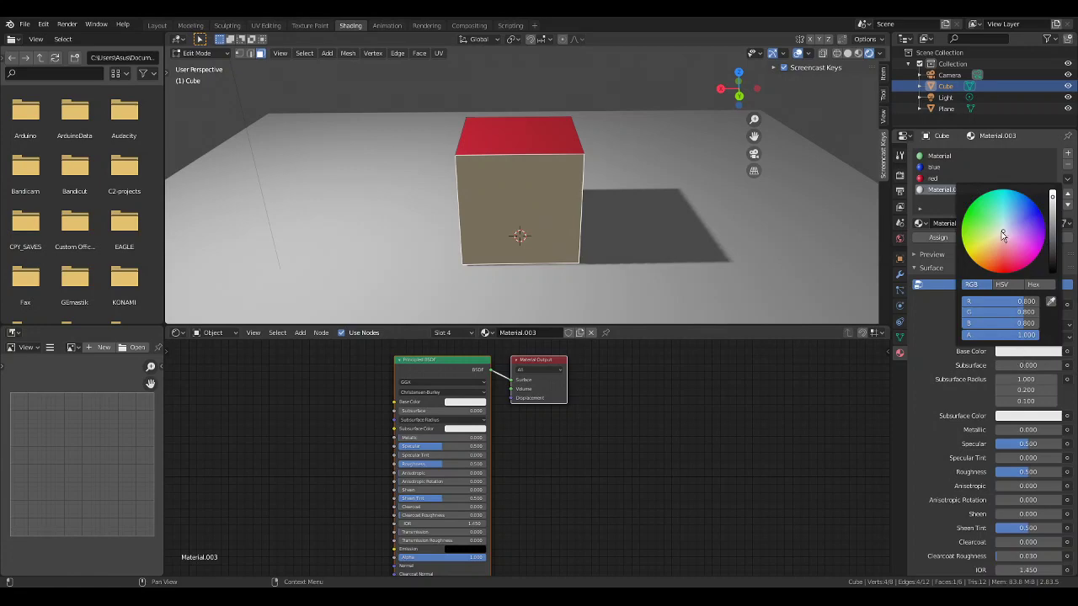
left_click(967, 252)
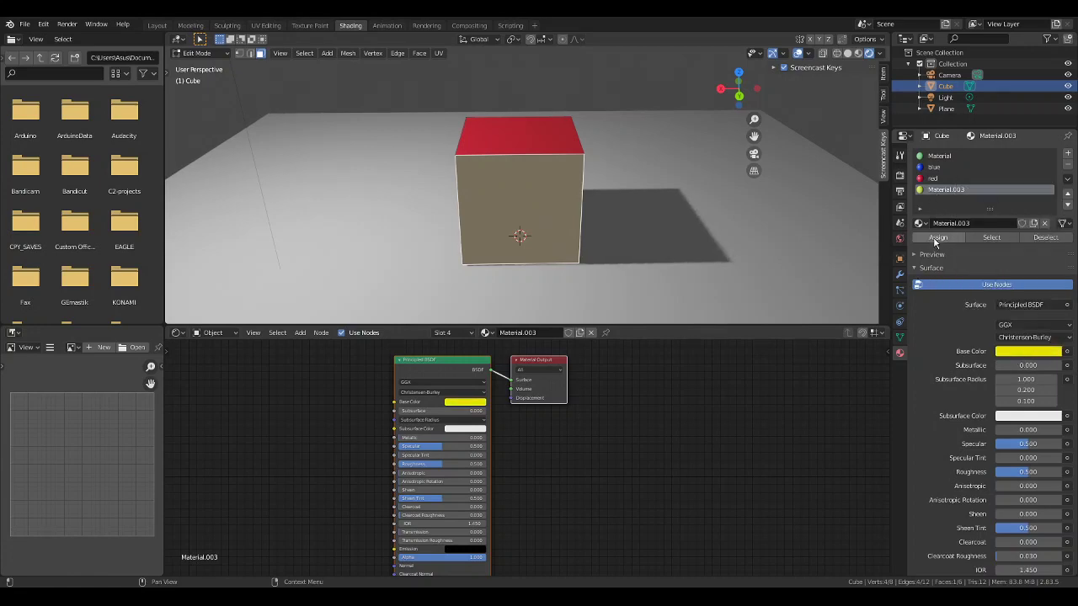
Step: Create a new material with a cyan base colour in a fifth slot and assign it to the cube's side face beside the yellow one
middle_click_drag(655, 225, 584, 219)
left_click(591, 206)
mouse_move(543, 223)
middle_mouse_down()
mouse_move(440, 221)
mouse_move(385, 180)
mouse_move(411, 229)
mouse_move(544, 233)
middle_mouse_up()
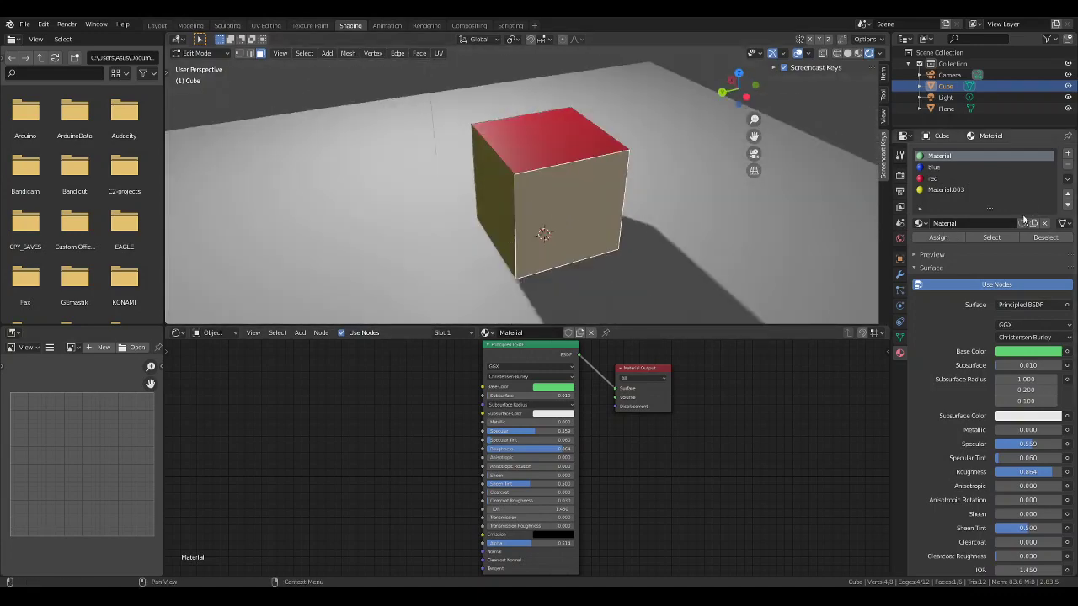
left_click(1068, 153)
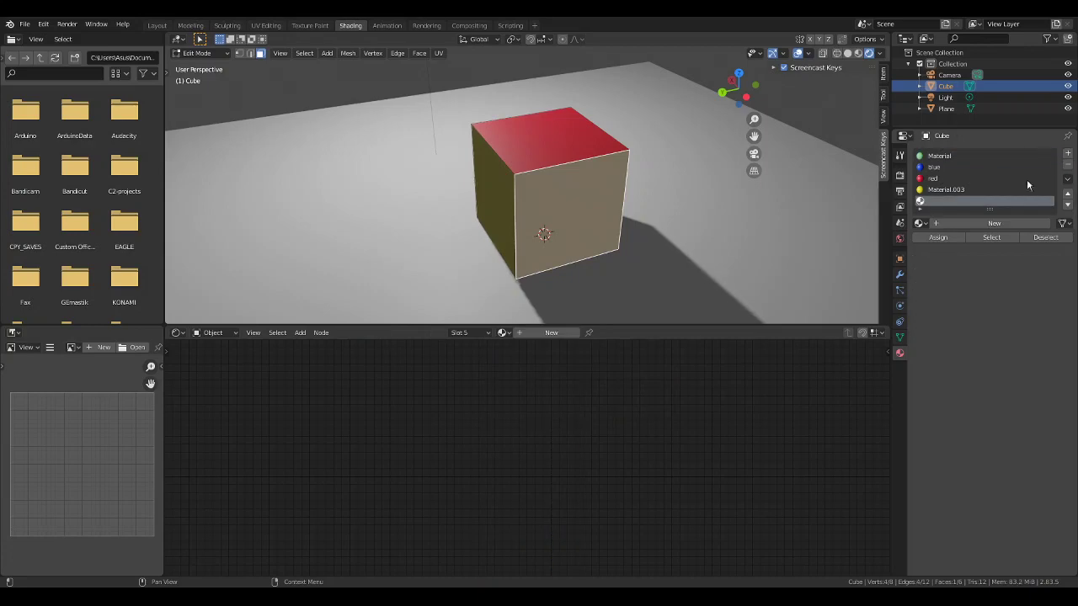
left_click(968, 223)
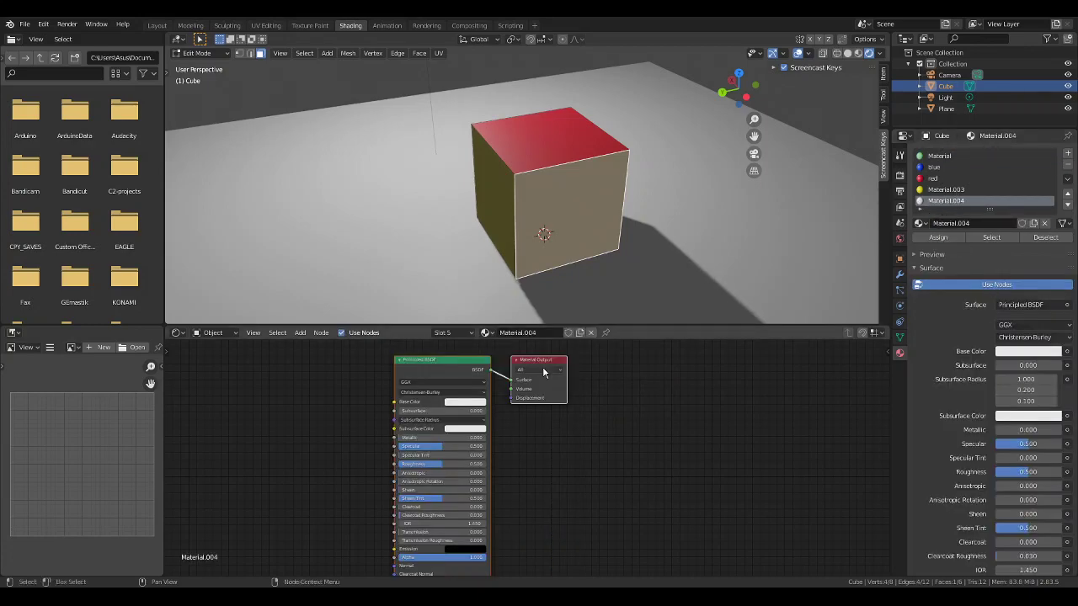
left_click(465, 402)
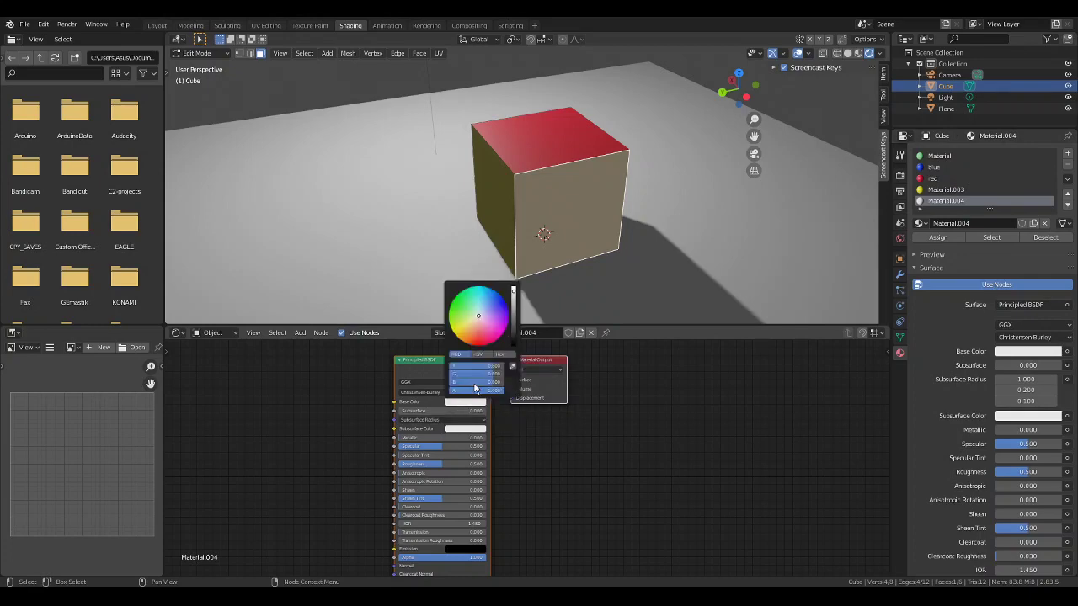
left_click(477, 288)
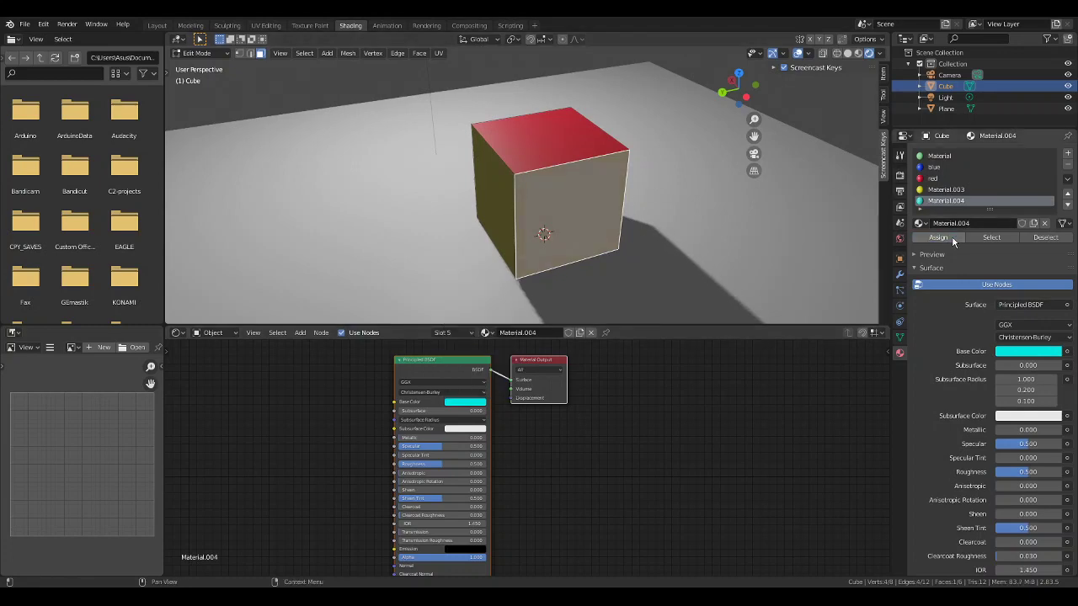
Step: Inspect the cube's coloured side faces, select the remaining green side face, and return to Object Mode
middle_click_drag(629, 254, 607, 148, "alt")
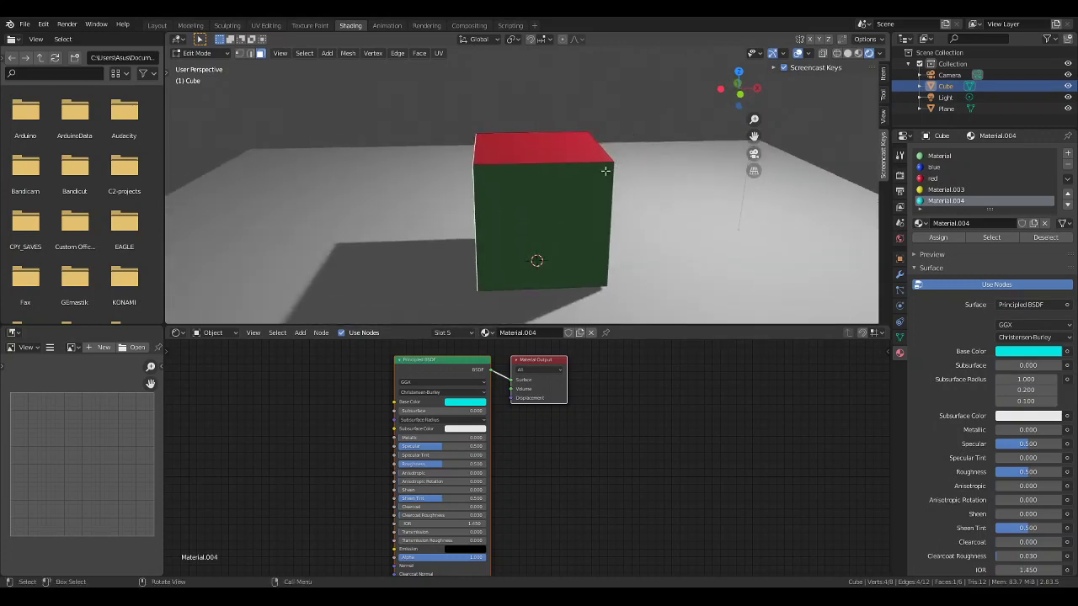
middle_click_drag(502, 187, 589, 169)
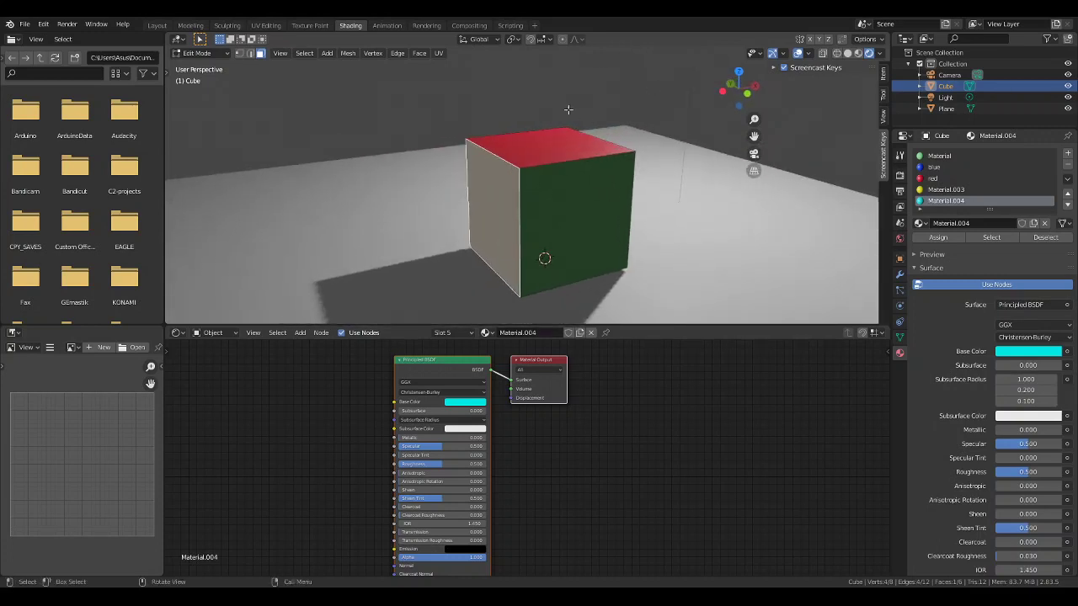
middle_click_drag(517, 206, 572, 243)
left_click(572, 243)
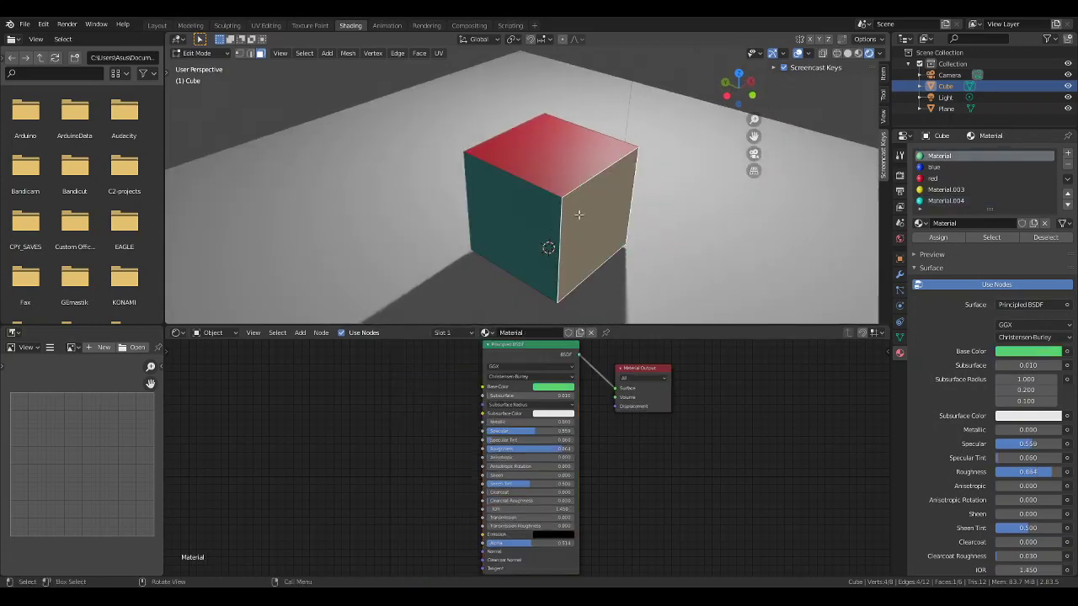
key("Tab")
middle_click_drag(571, 221, 626, 219)
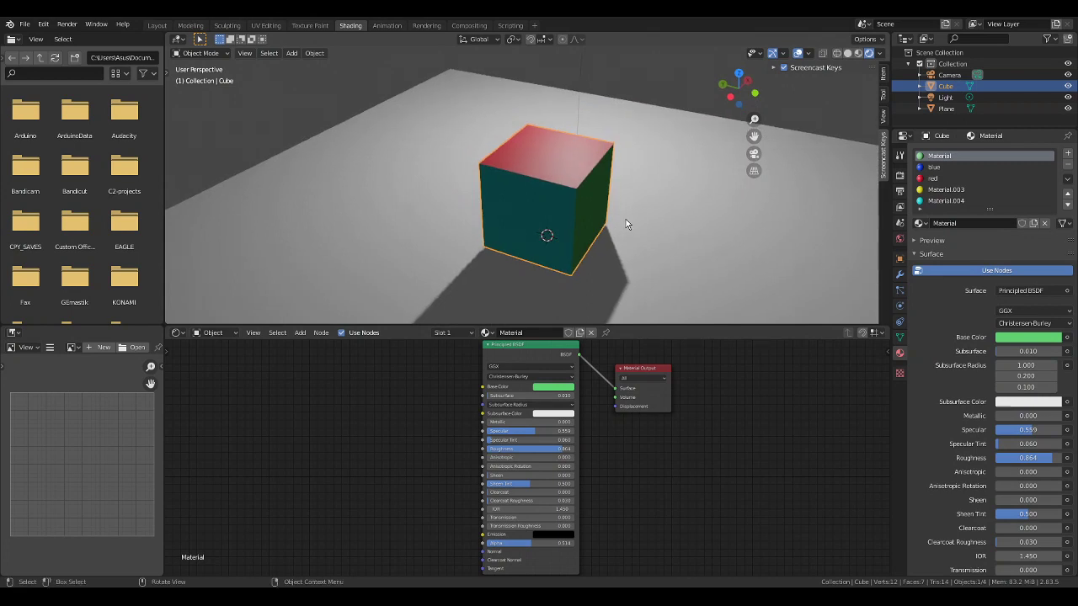
Step: Move the cube along the global Y axis to clear the space around the 3D cursor
left_click(564, 207)
left_click(505, 212)
key("g")
key("y")
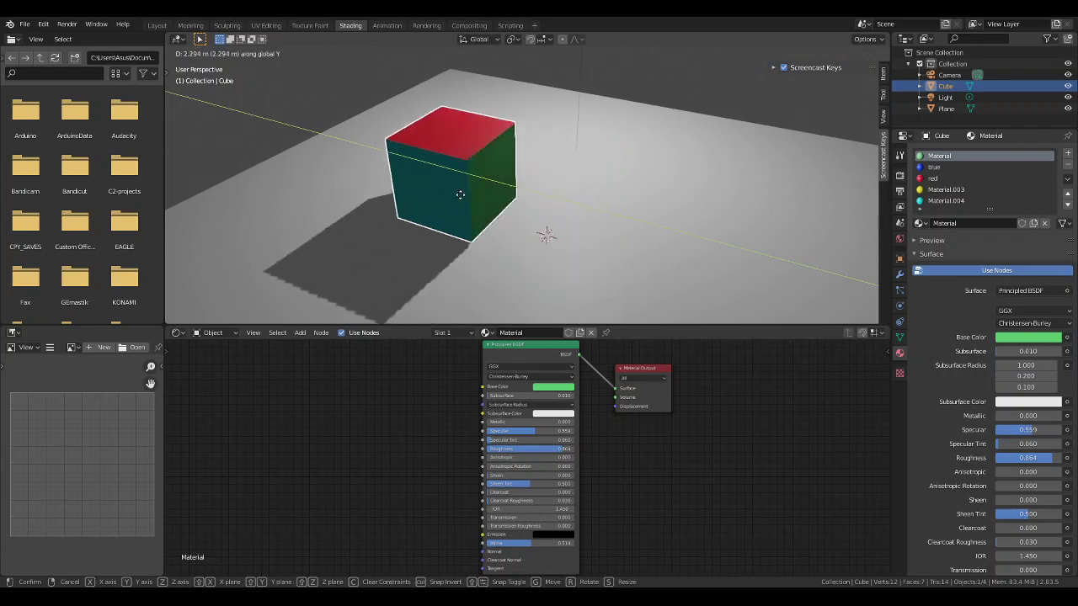
left_click(432, 193)
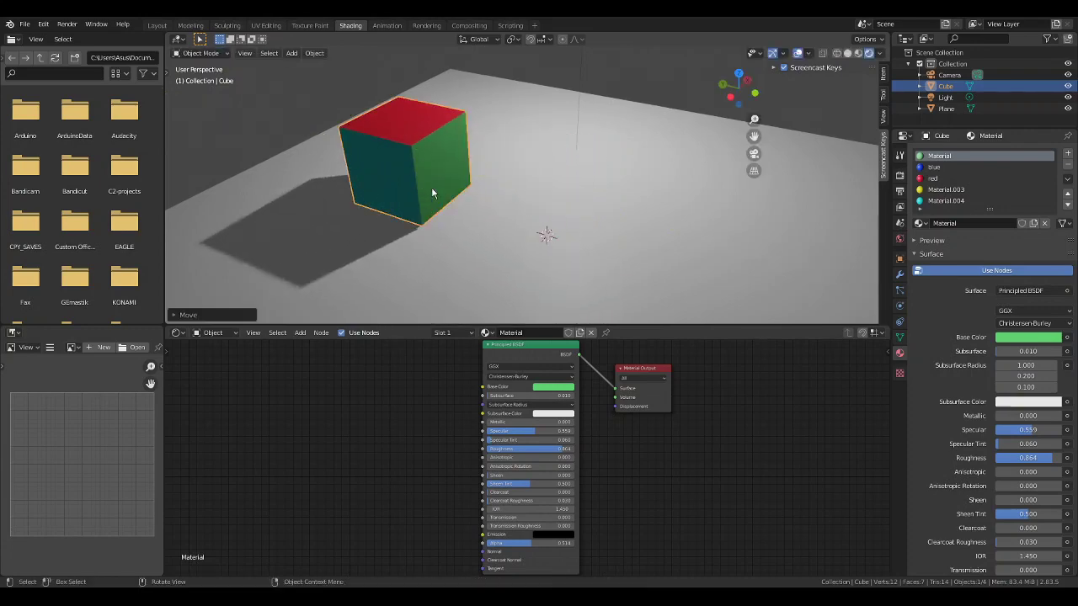
key("shift+a")
mouse_move(559, 232)
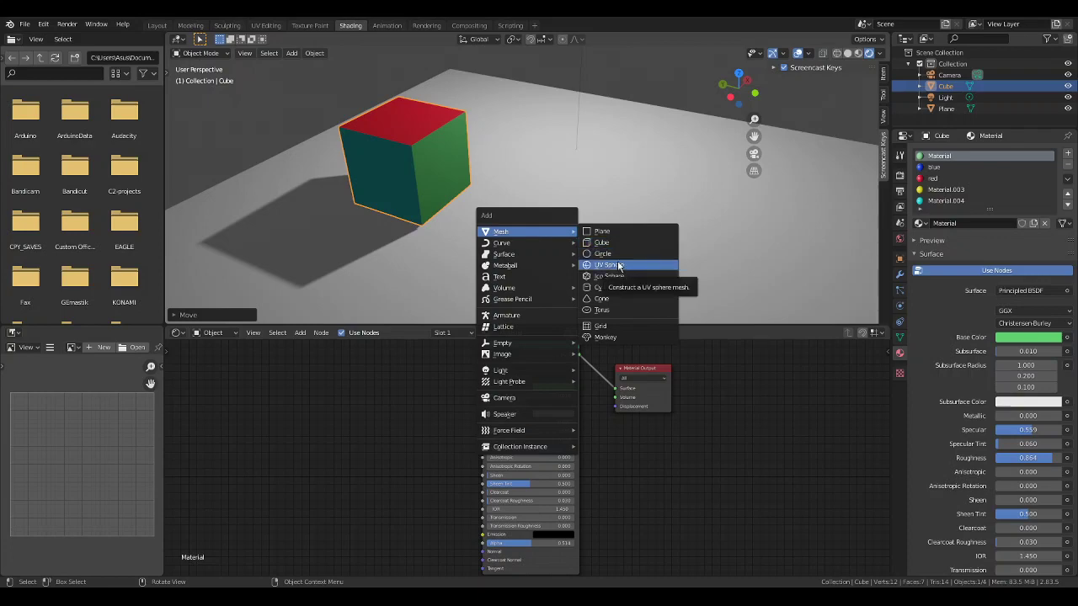
left_click(617, 311)
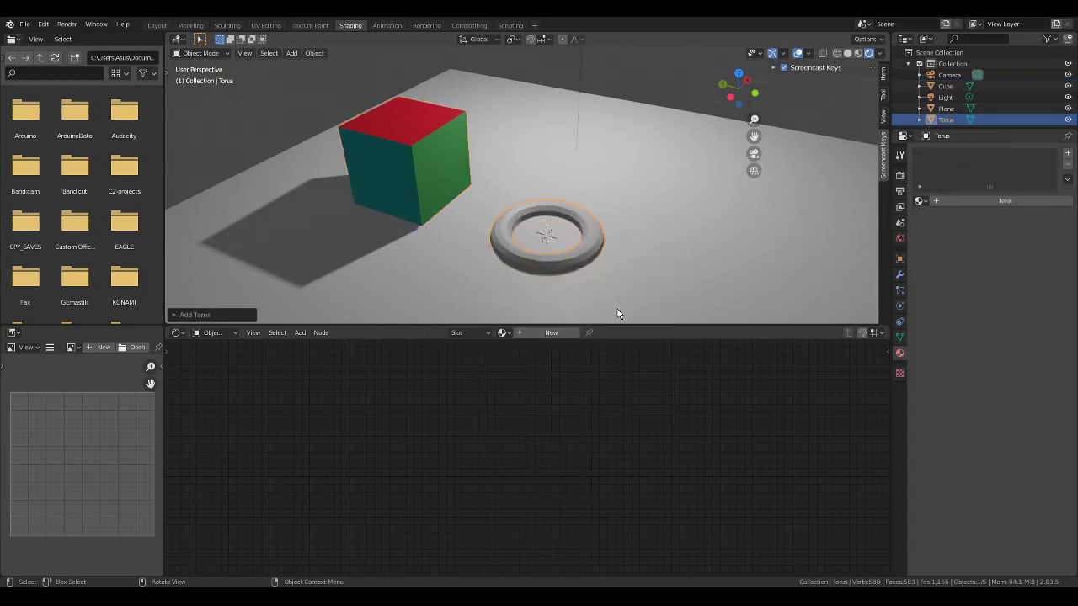
left_click(581, 267)
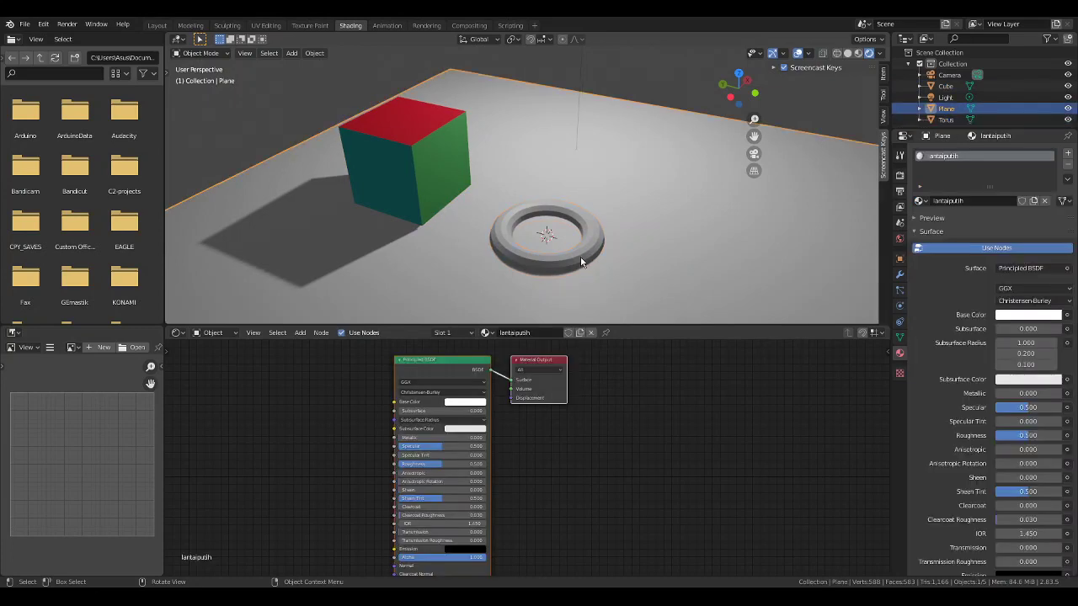
left_click(581, 262)
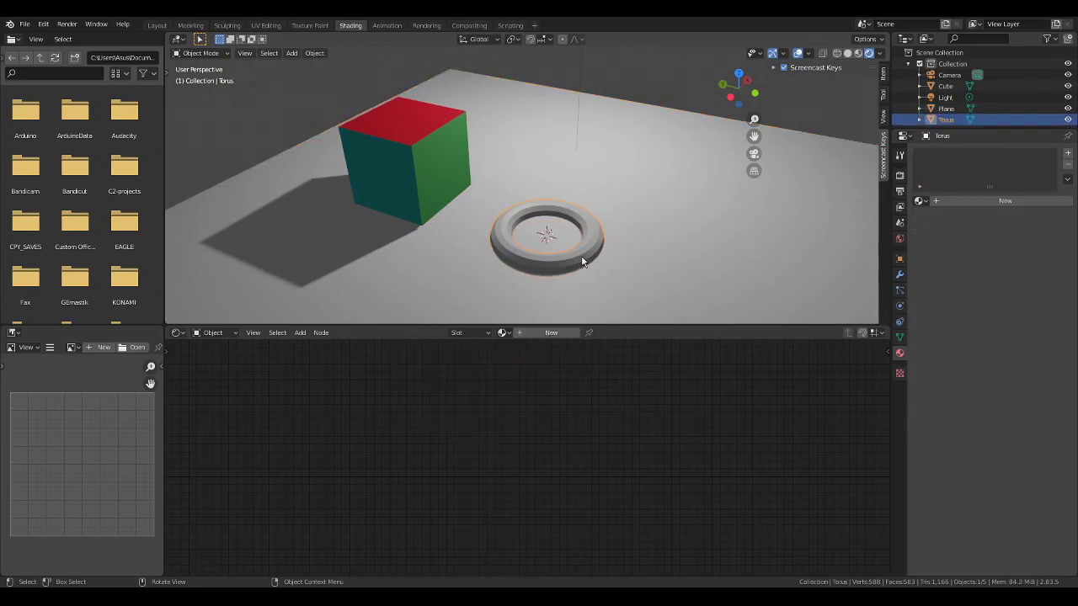
key("x")
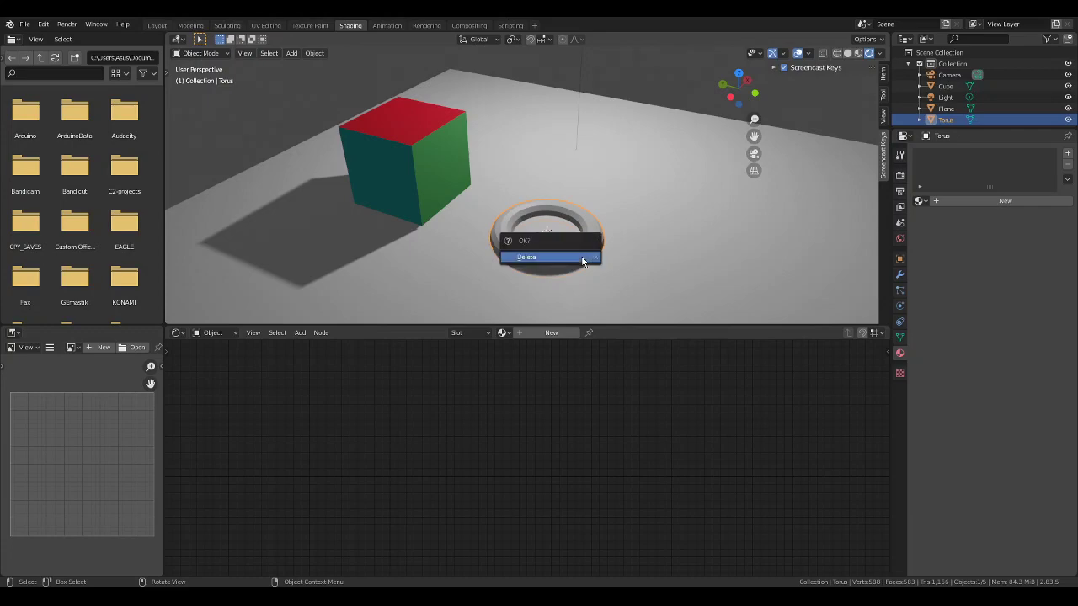
left_click(581, 256)
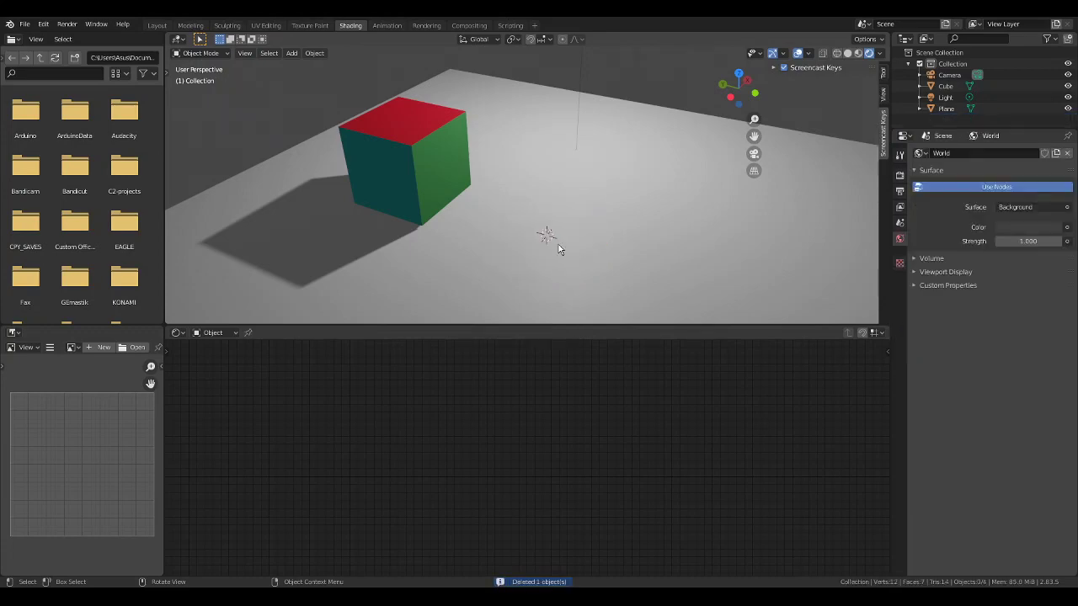
Step: Add a torus at the 3D cursor with 59 major segments and 64 minor segments
key("shift+a")
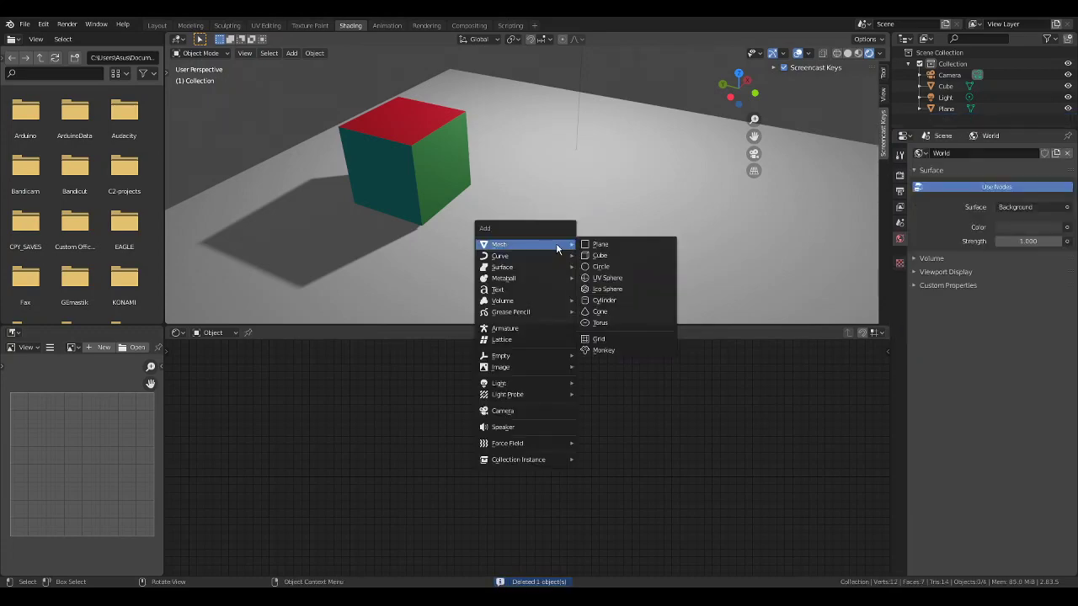
left_click(617, 329)
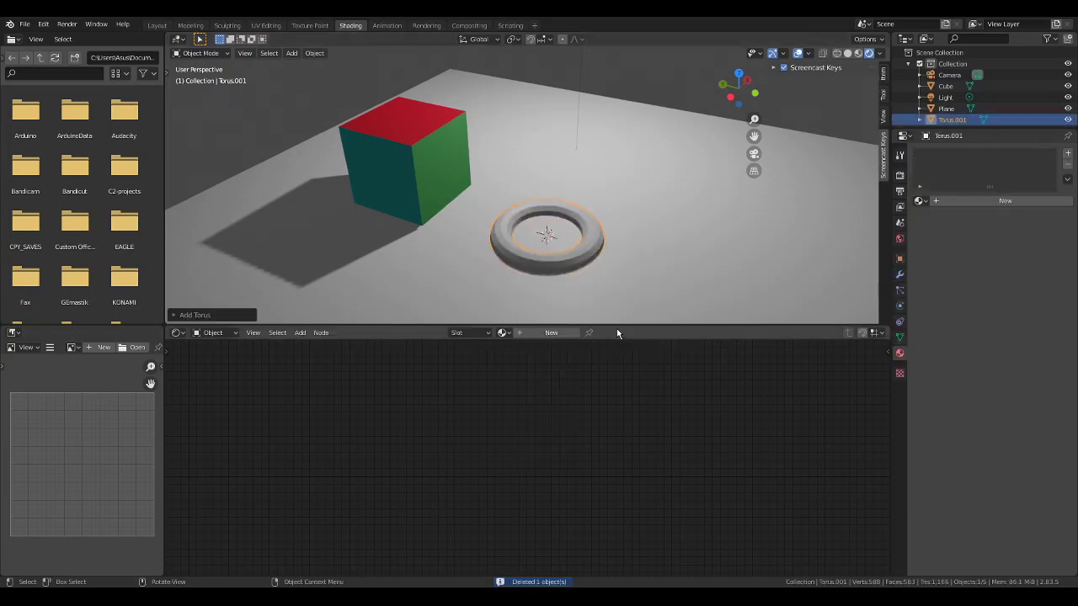
left_click(173, 316)
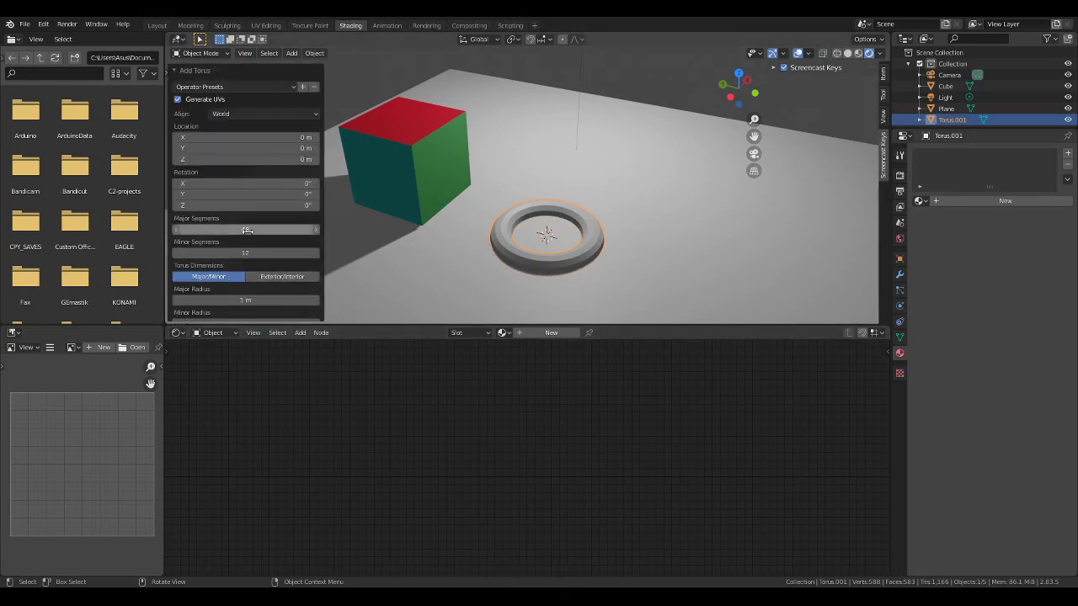
mouse_move(245, 229)
left_mouse_down()
mouse_move(288, 229)
mouse_move(265, 229)
left_mouse_up()
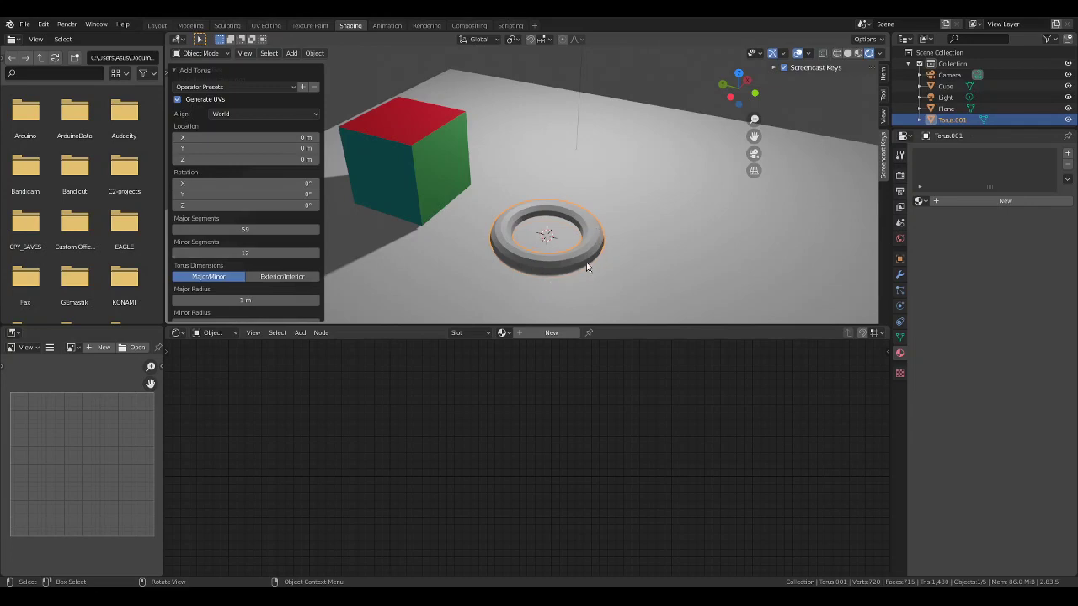
left_click_drag(244, 252, 274, 253)
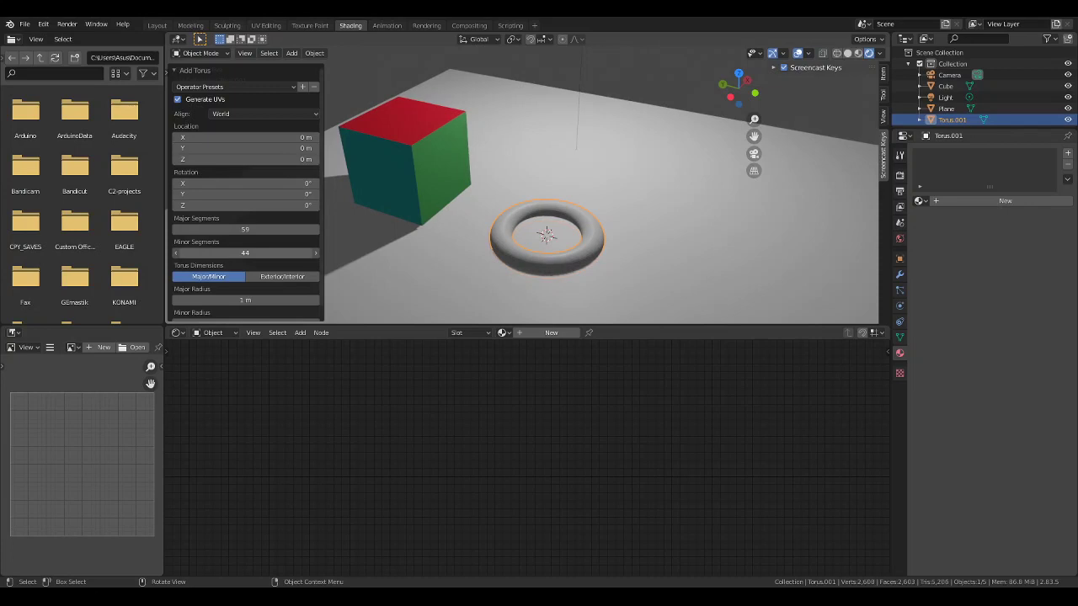
left_click(247, 252)
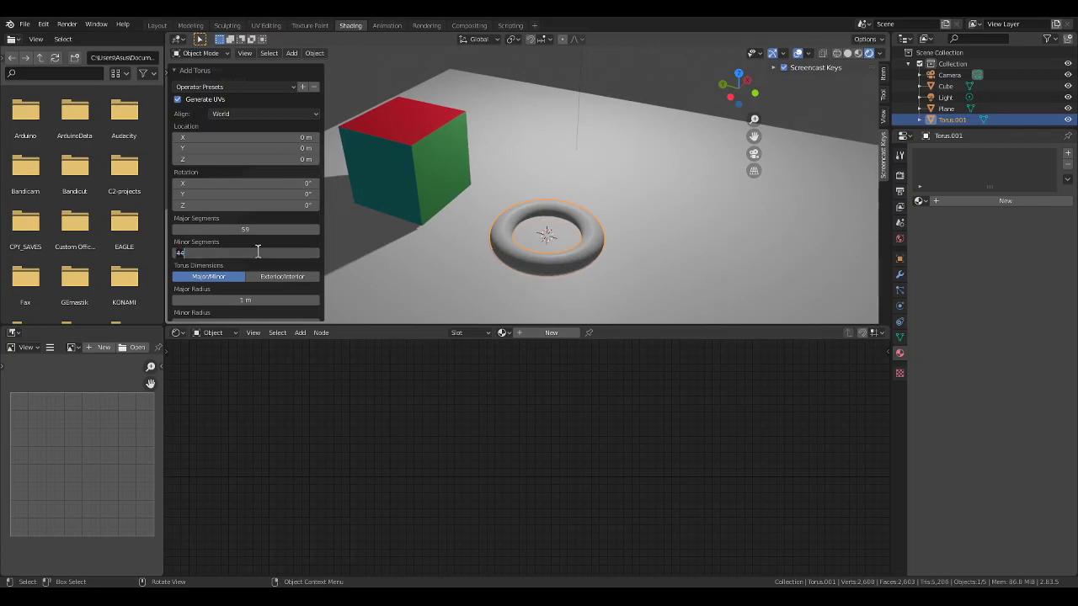
type("64")
key("Return")
Step: Raise the torus above the plane with two moves along global Z, about 0.08 m and about 0.79 m
left_click(593, 272)
left_click(555, 265, "shift")
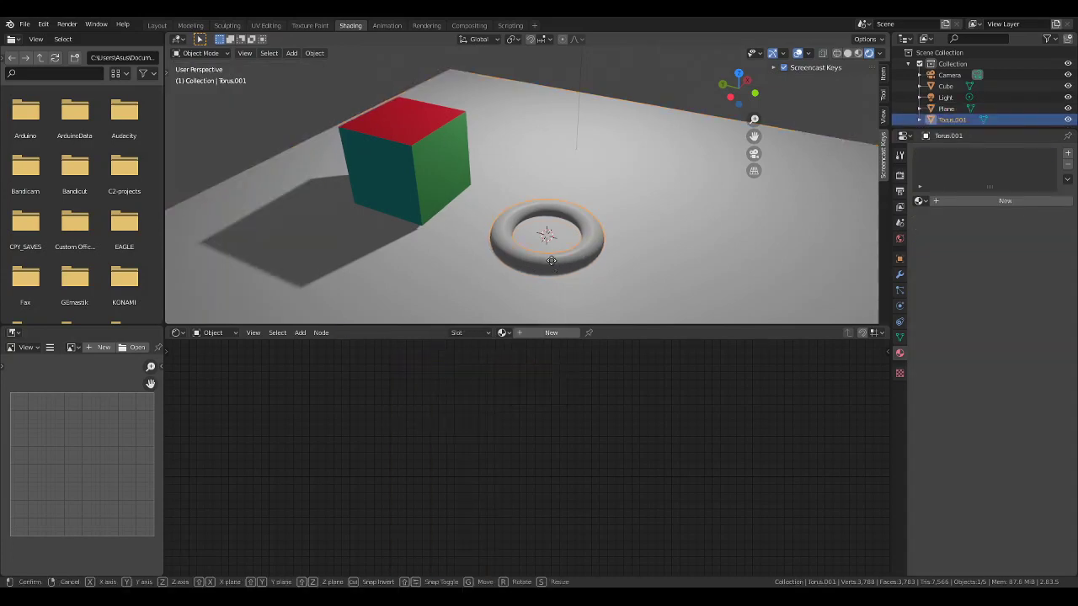
key("g")
key("z")
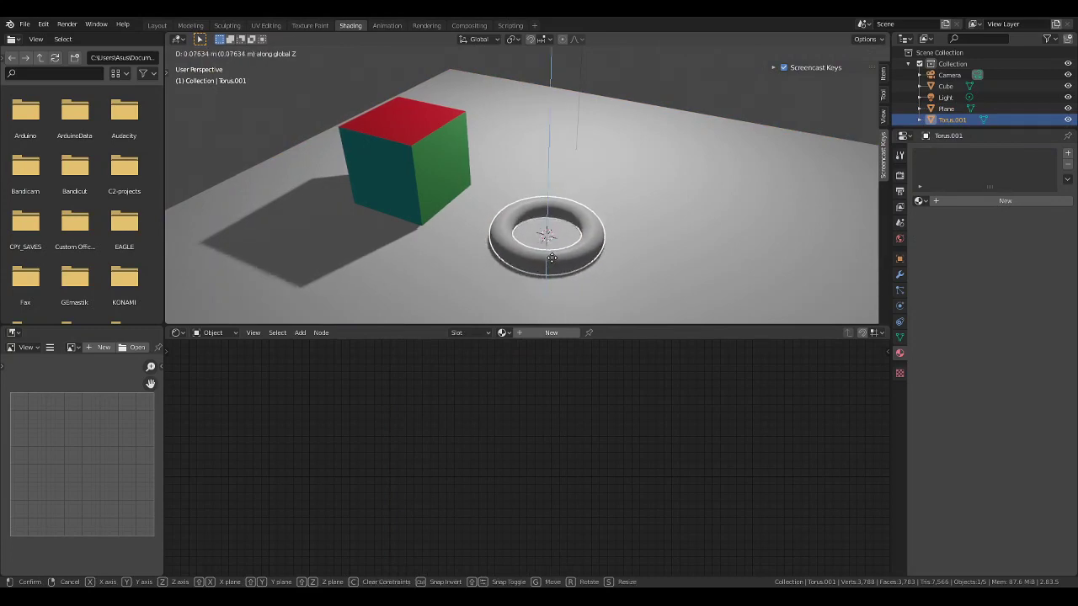
left_click(552, 257)
middle_click_drag(556, 260, 600, 227)
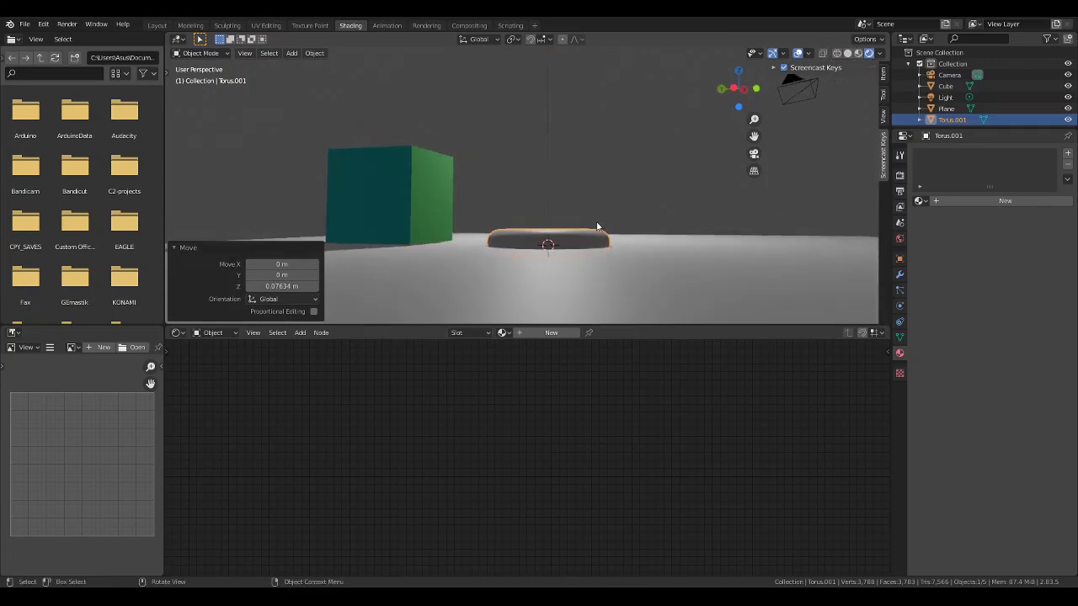
key("g")
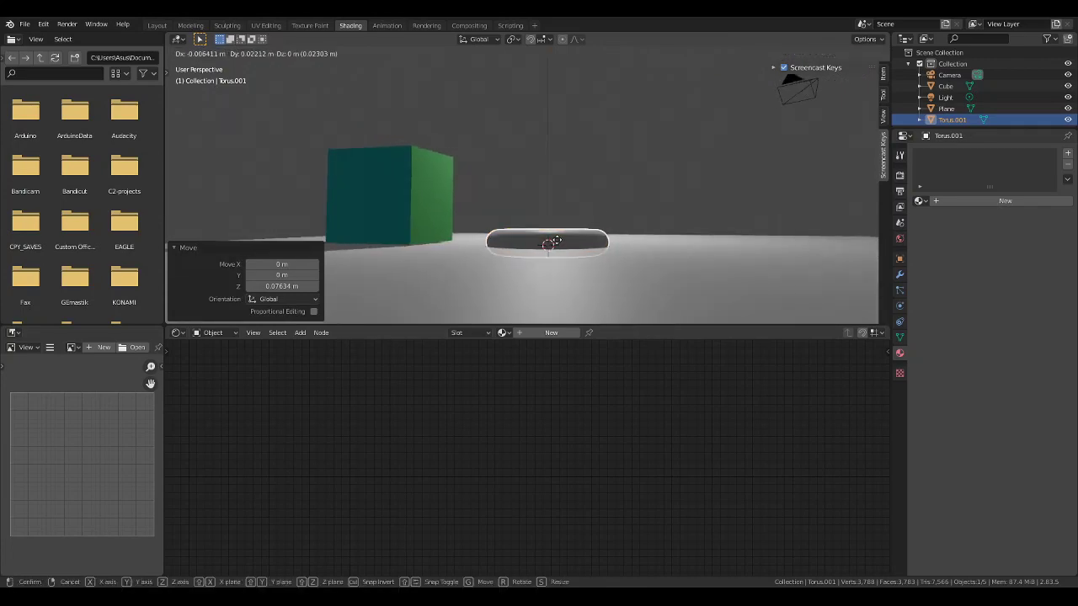
key("z")
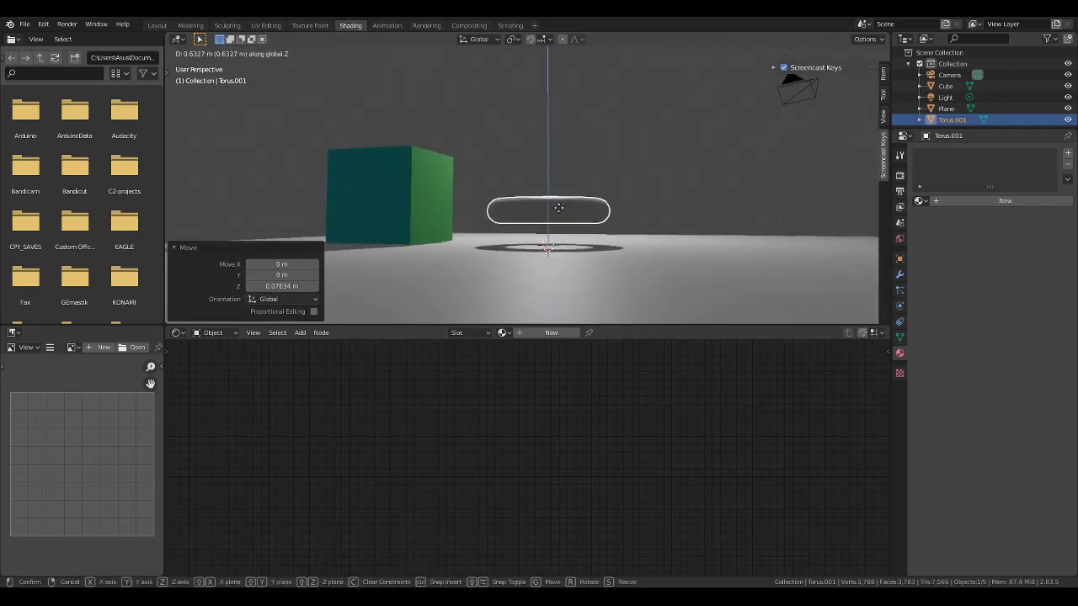
left_click(600, 197)
middle_click_drag(601, 197, 565, 241)
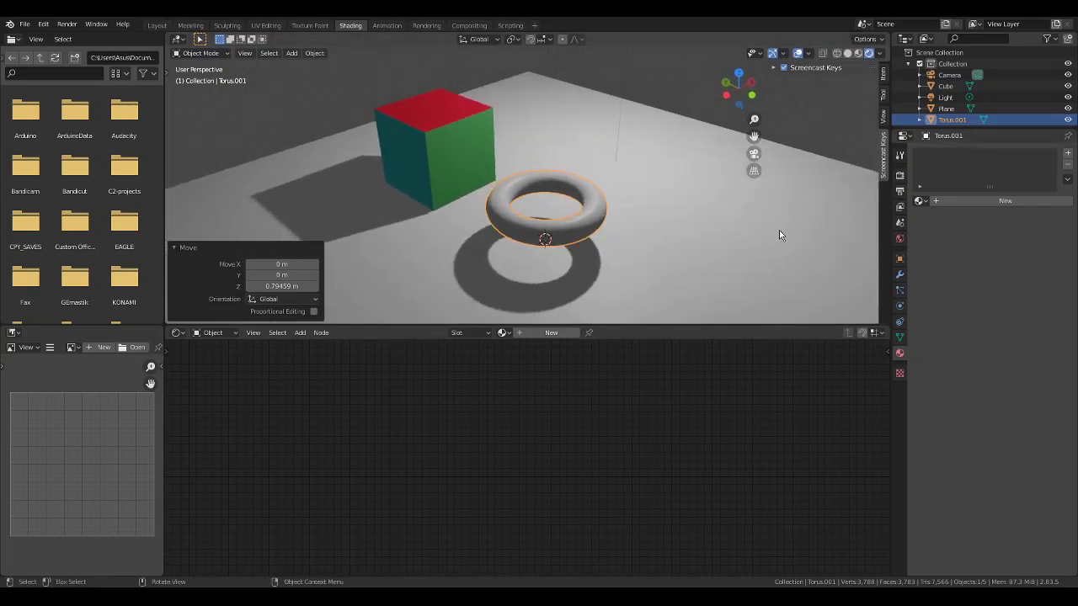
left_click(1007, 202)
double_click(956, 157)
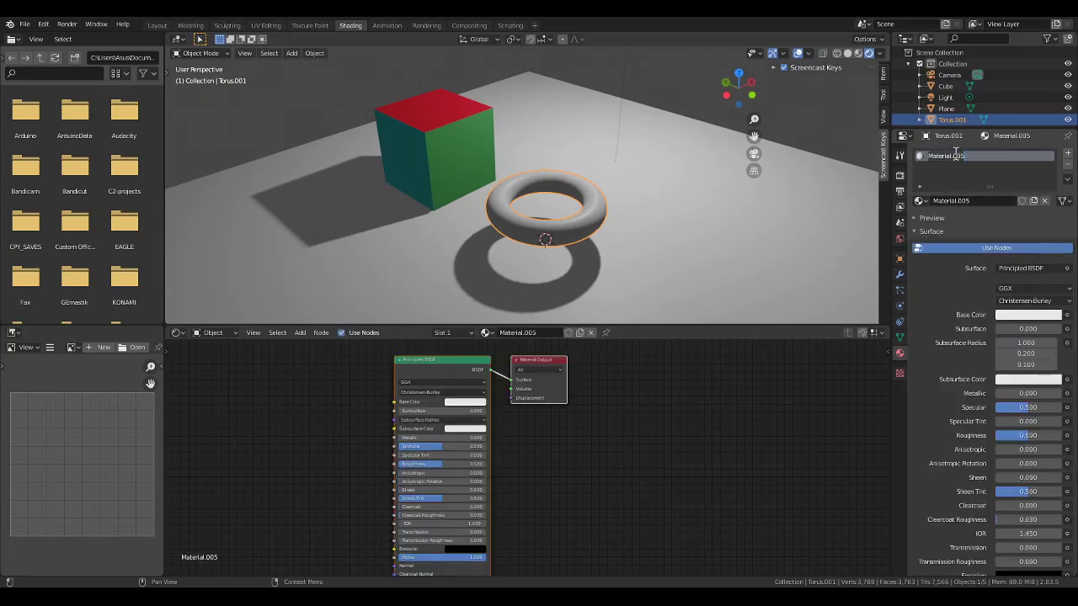
left_click(1068, 178)
left_click(1070, 162)
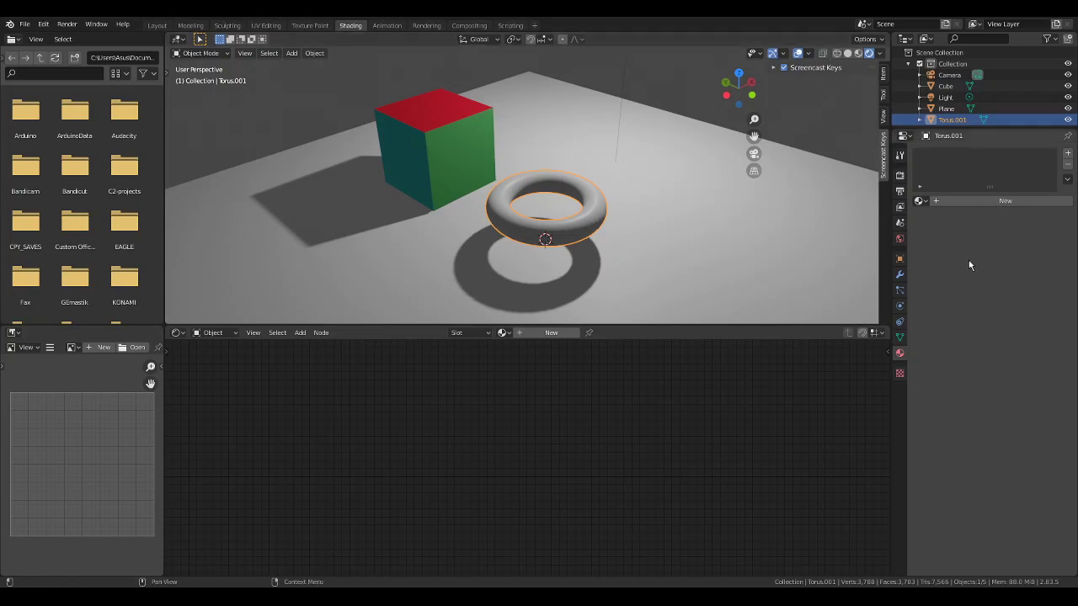
Step: Try the existing "blue" and "Material" materials on the torus, and finally link the yellow "Material.003" to it
left_click(921, 202)
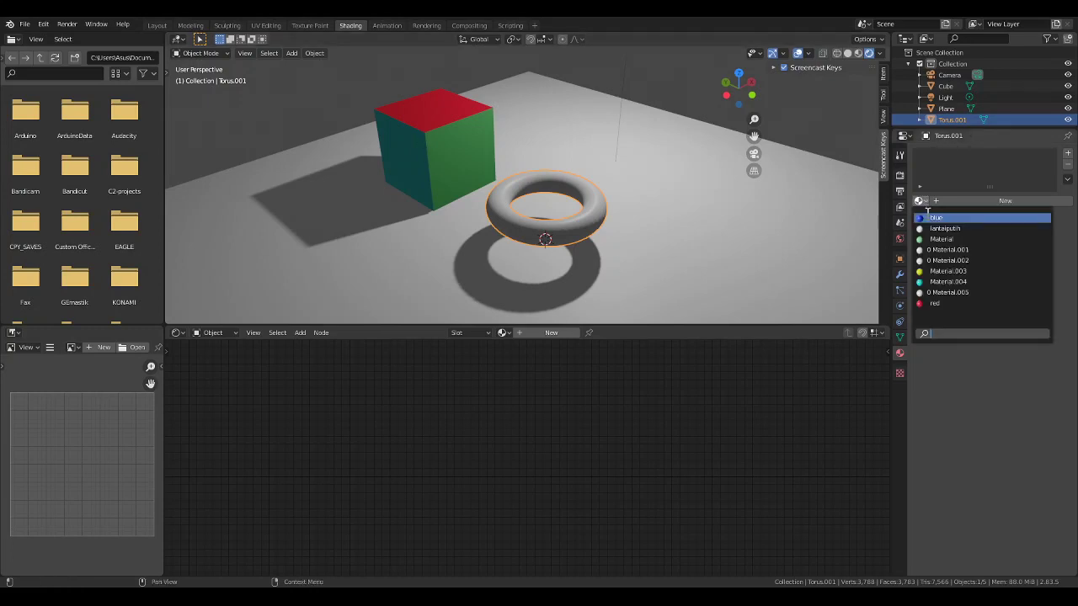
left_click(936, 218)
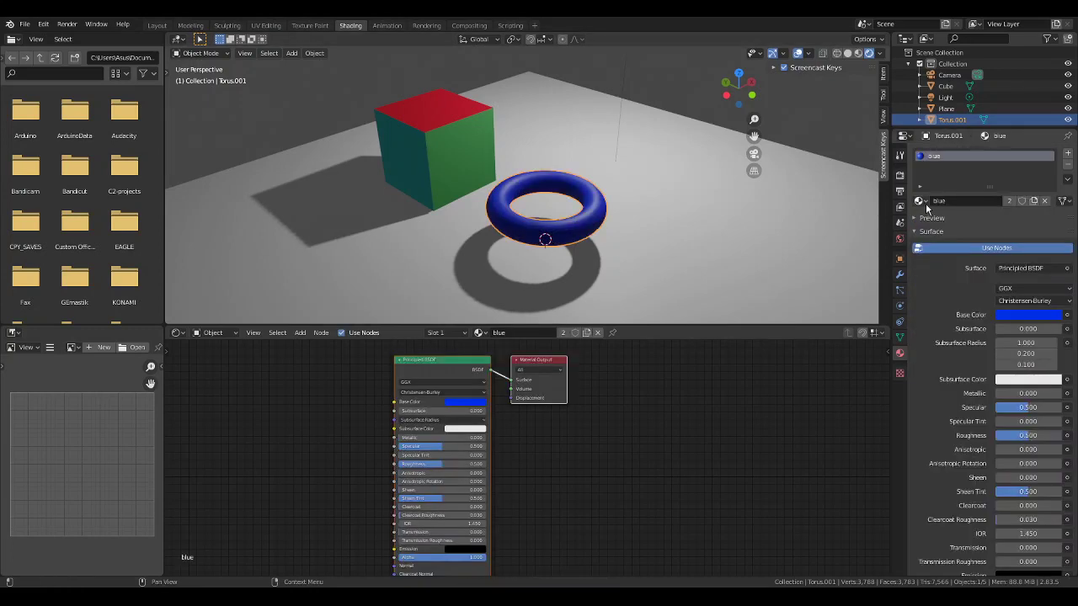
left_click(920, 201)
left_click(936, 239)
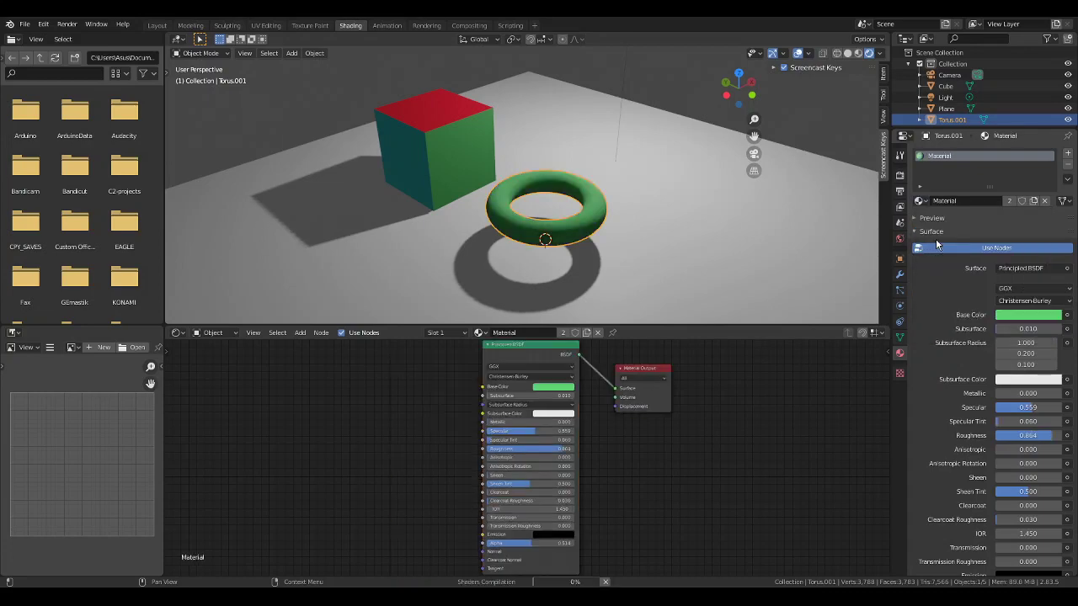
left_click(920, 202)
left_click(935, 272)
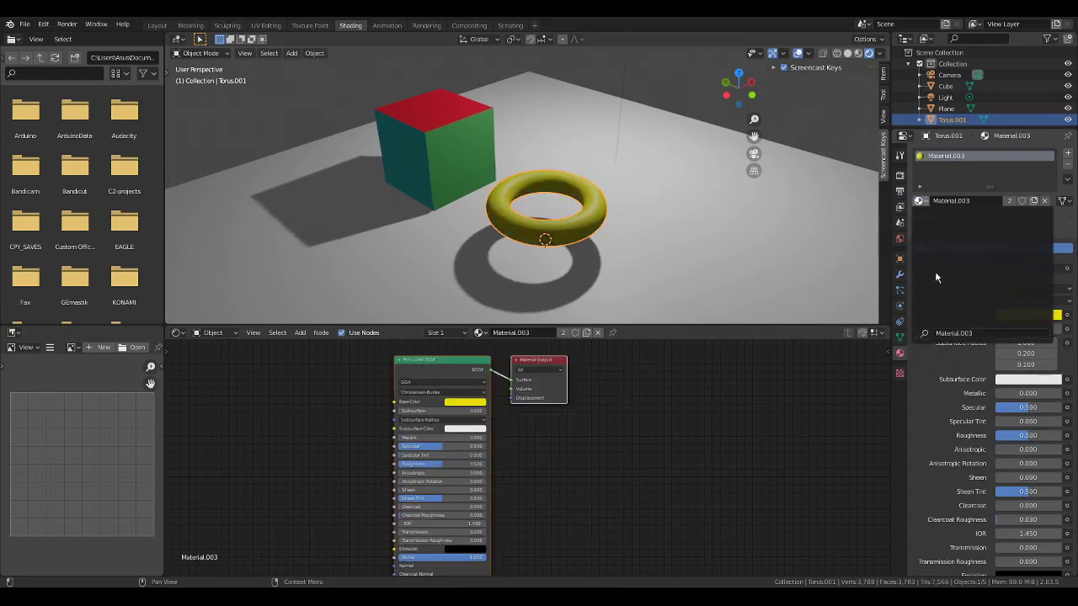
Step: Replace the torus's yellow material with the existing cyan "Material.004"
left_click(920, 201)
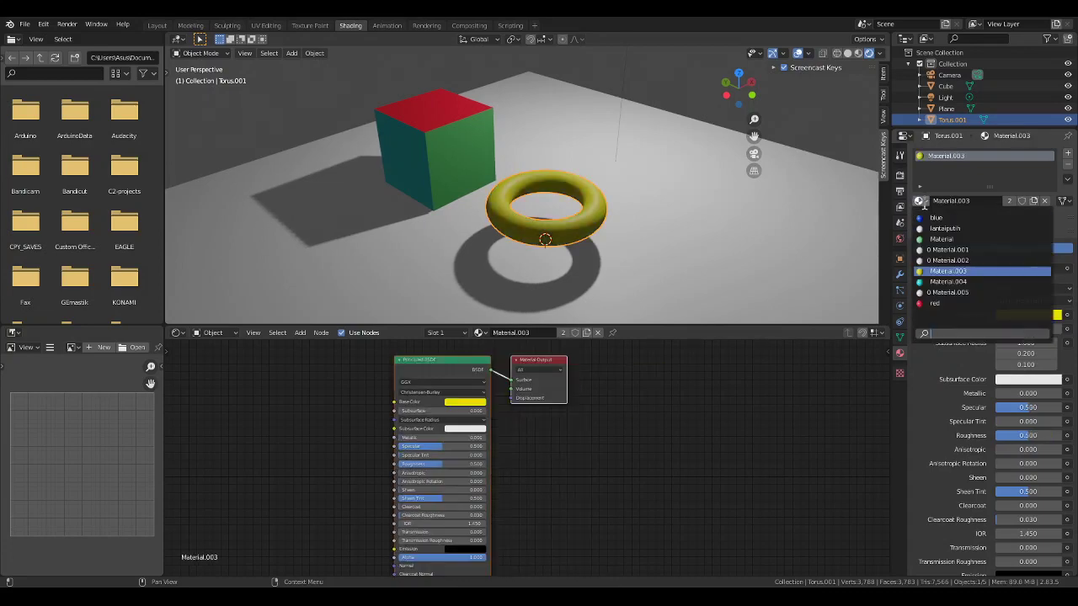
left_click(948, 282)
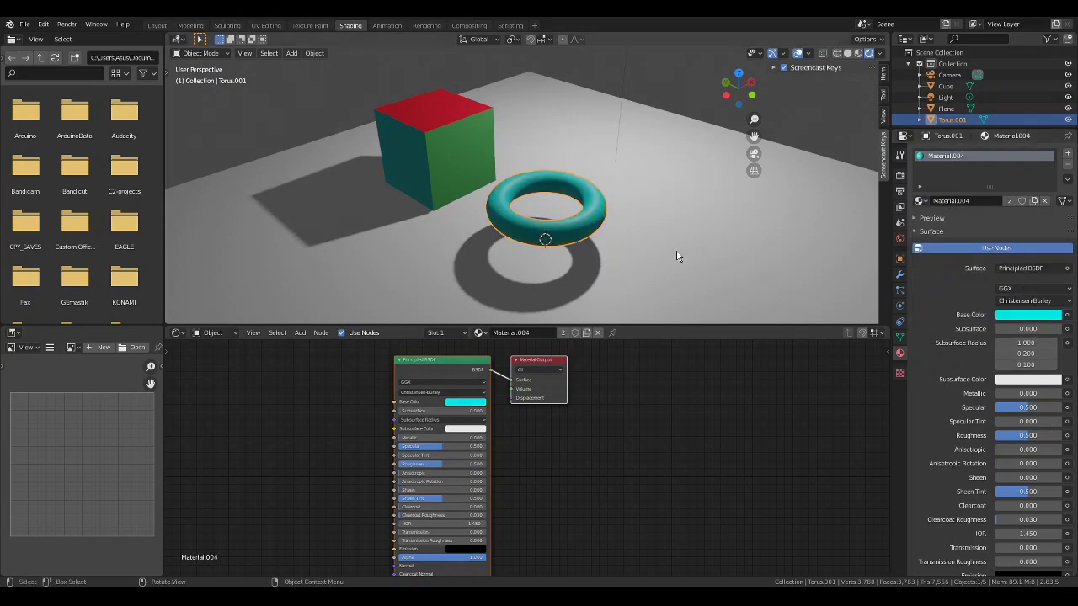
Step: Make the torus material glossier with Metallic 0.941 and Specular 1.000, trying Roughness 1.000 before setting it to 0.259
scroll(563, 231, "up", 5)
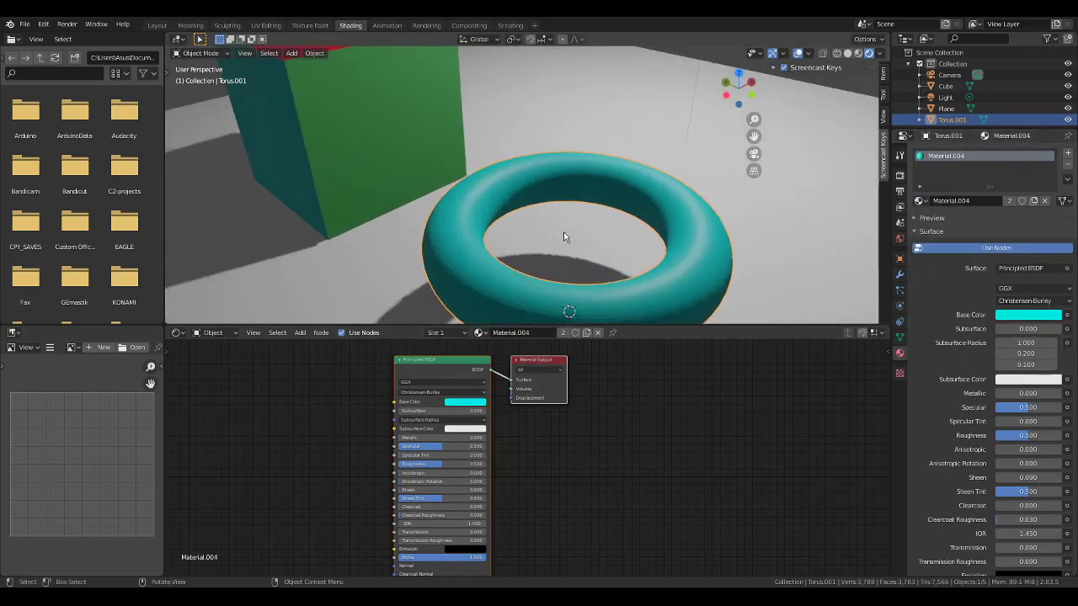
scroll(564, 237, "down", 1)
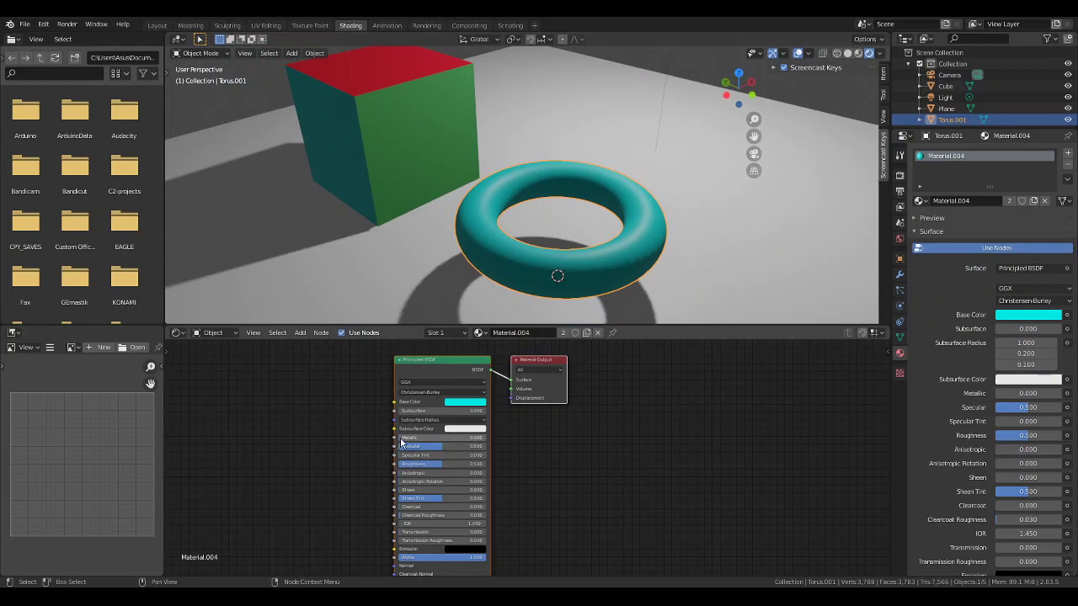
left_click_drag(412, 438, 482, 438)
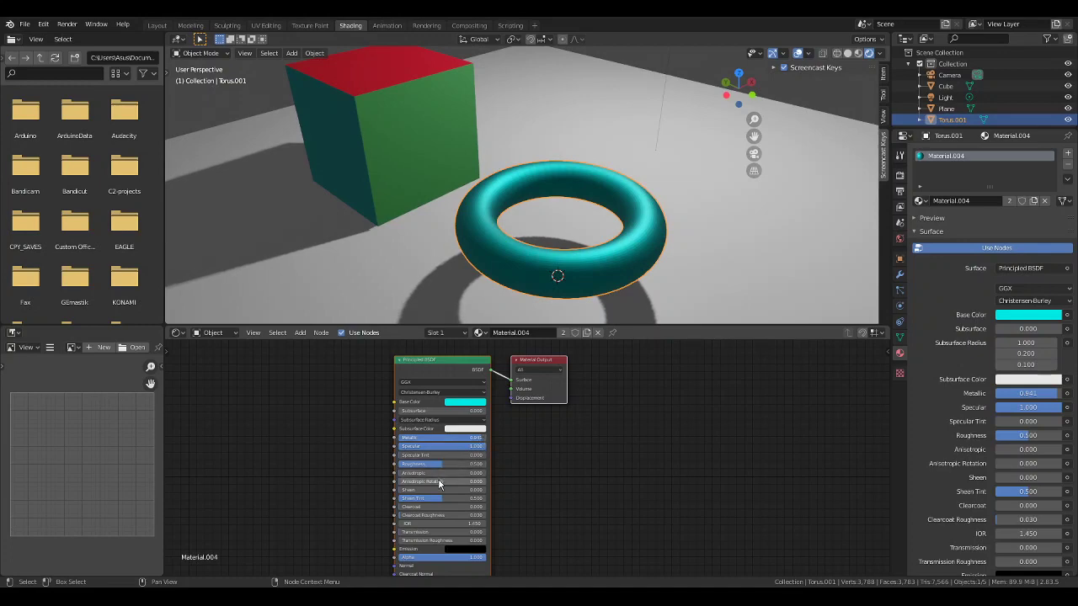
left_click_drag(442, 464, 487, 464)
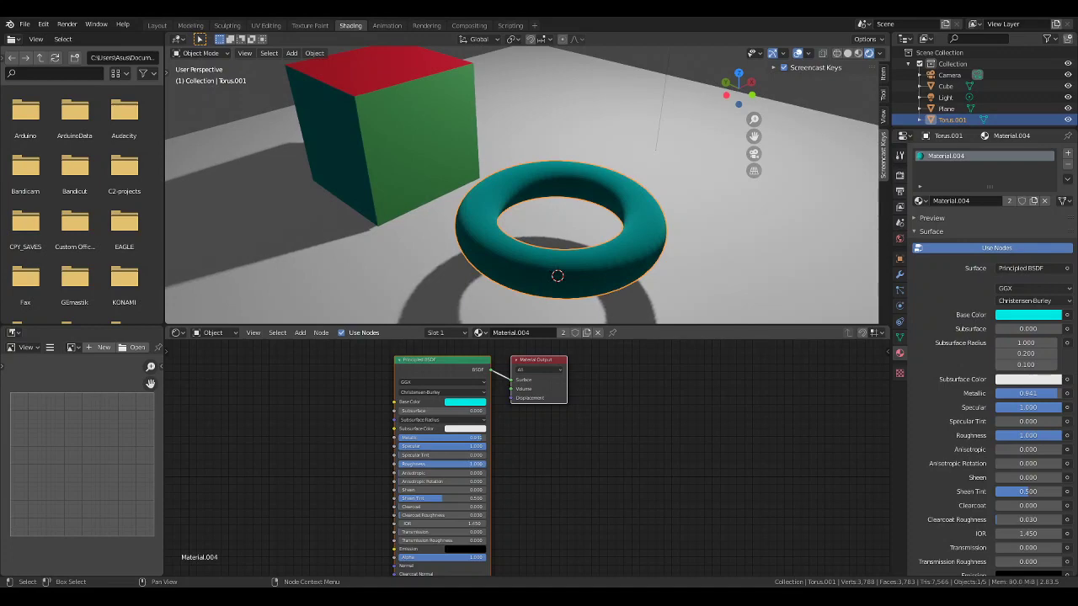
left_click_drag(486, 464, 421, 464)
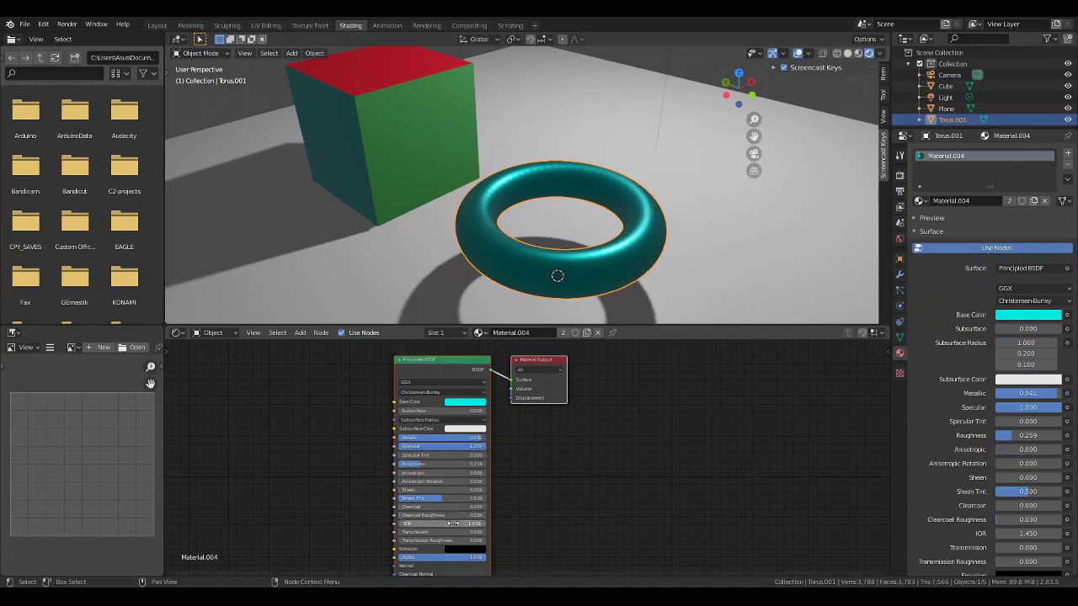
middle_click_drag(453, 523, 443, 465)
scroll(437, 507, "up", 2)
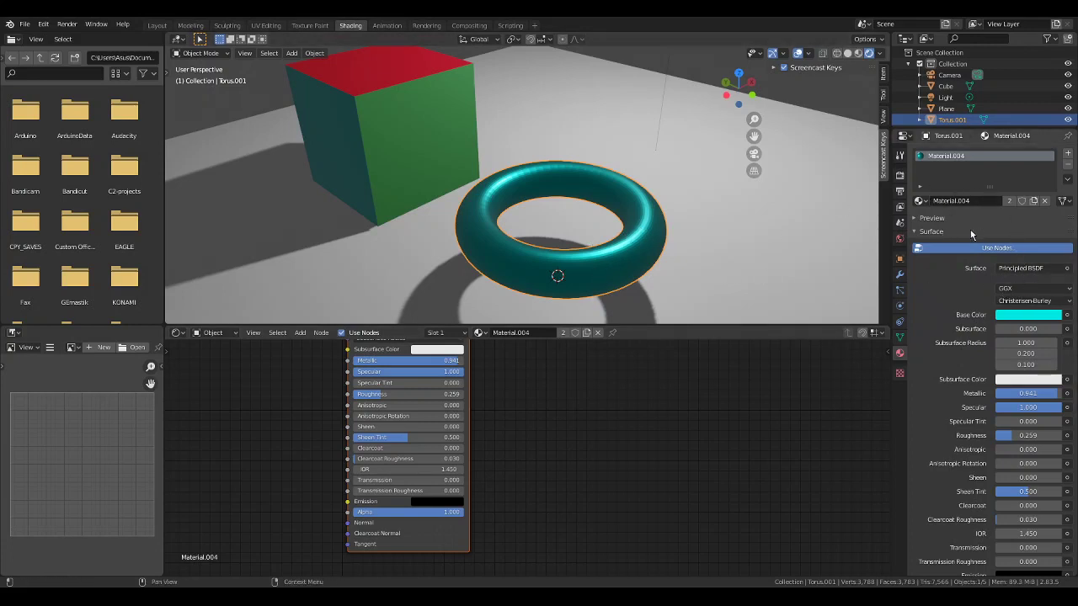
Step: Preview the torus and cube with the Cycles render engine and switch the engine back to Eevee
left_click(900, 175)
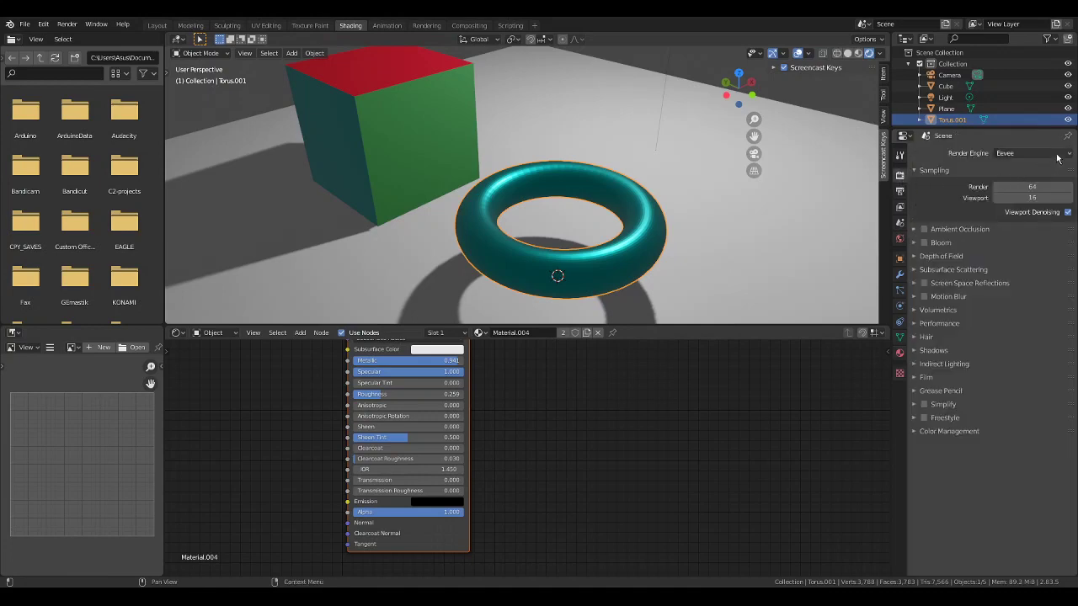
left_click(1032, 153)
left_click(1027, 189)
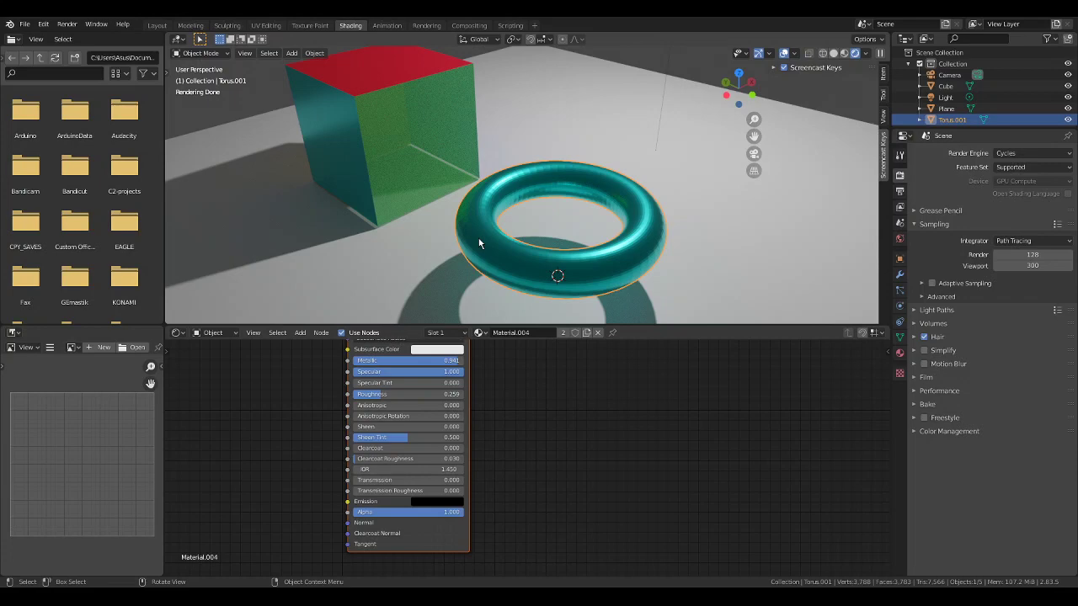
left_click(1023, 153)
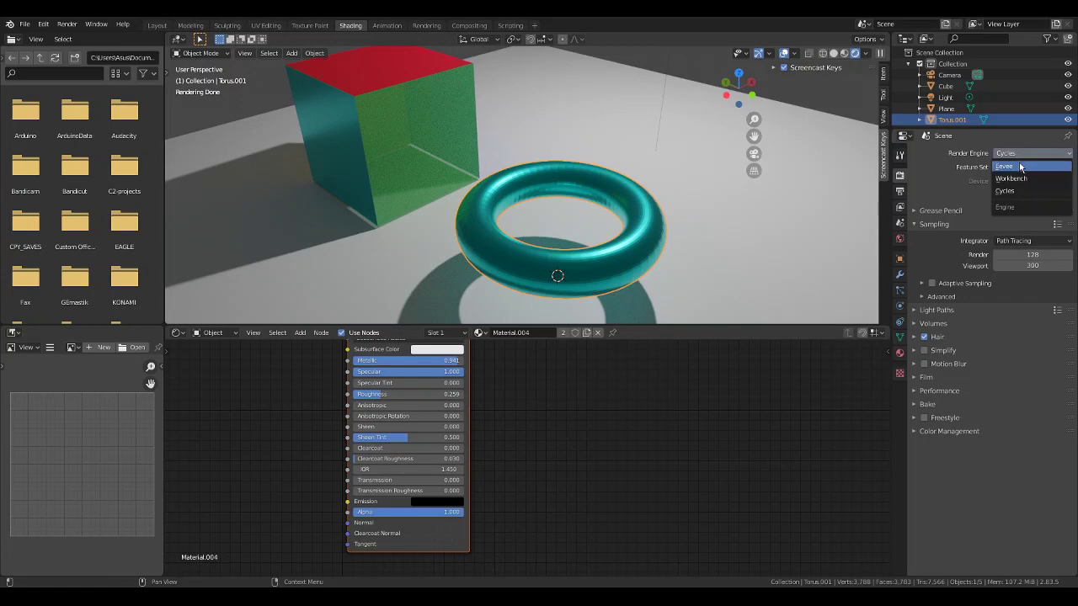
left_click(1022, 167)
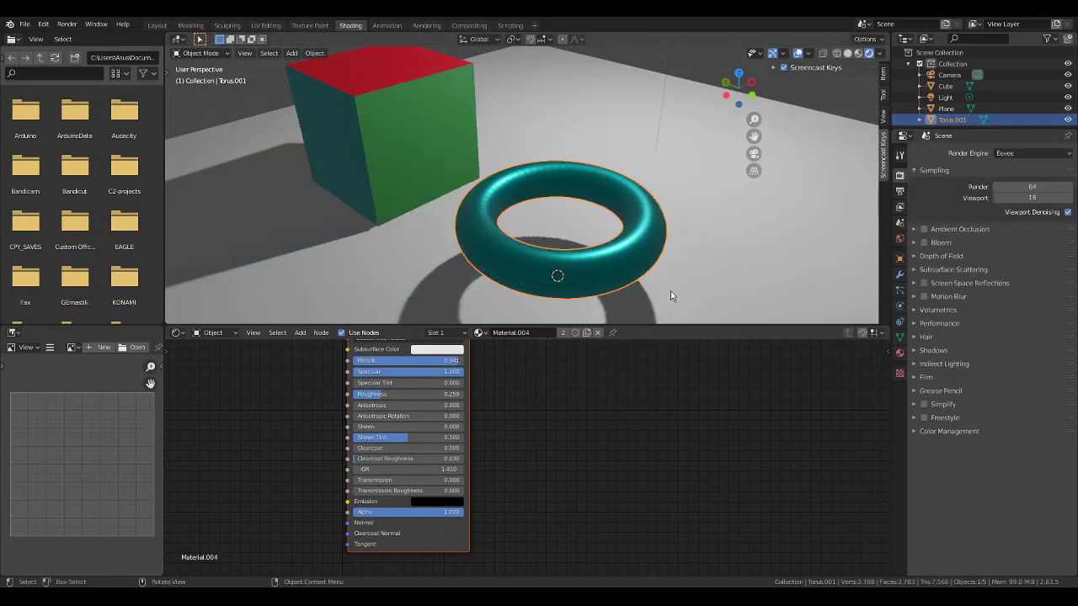